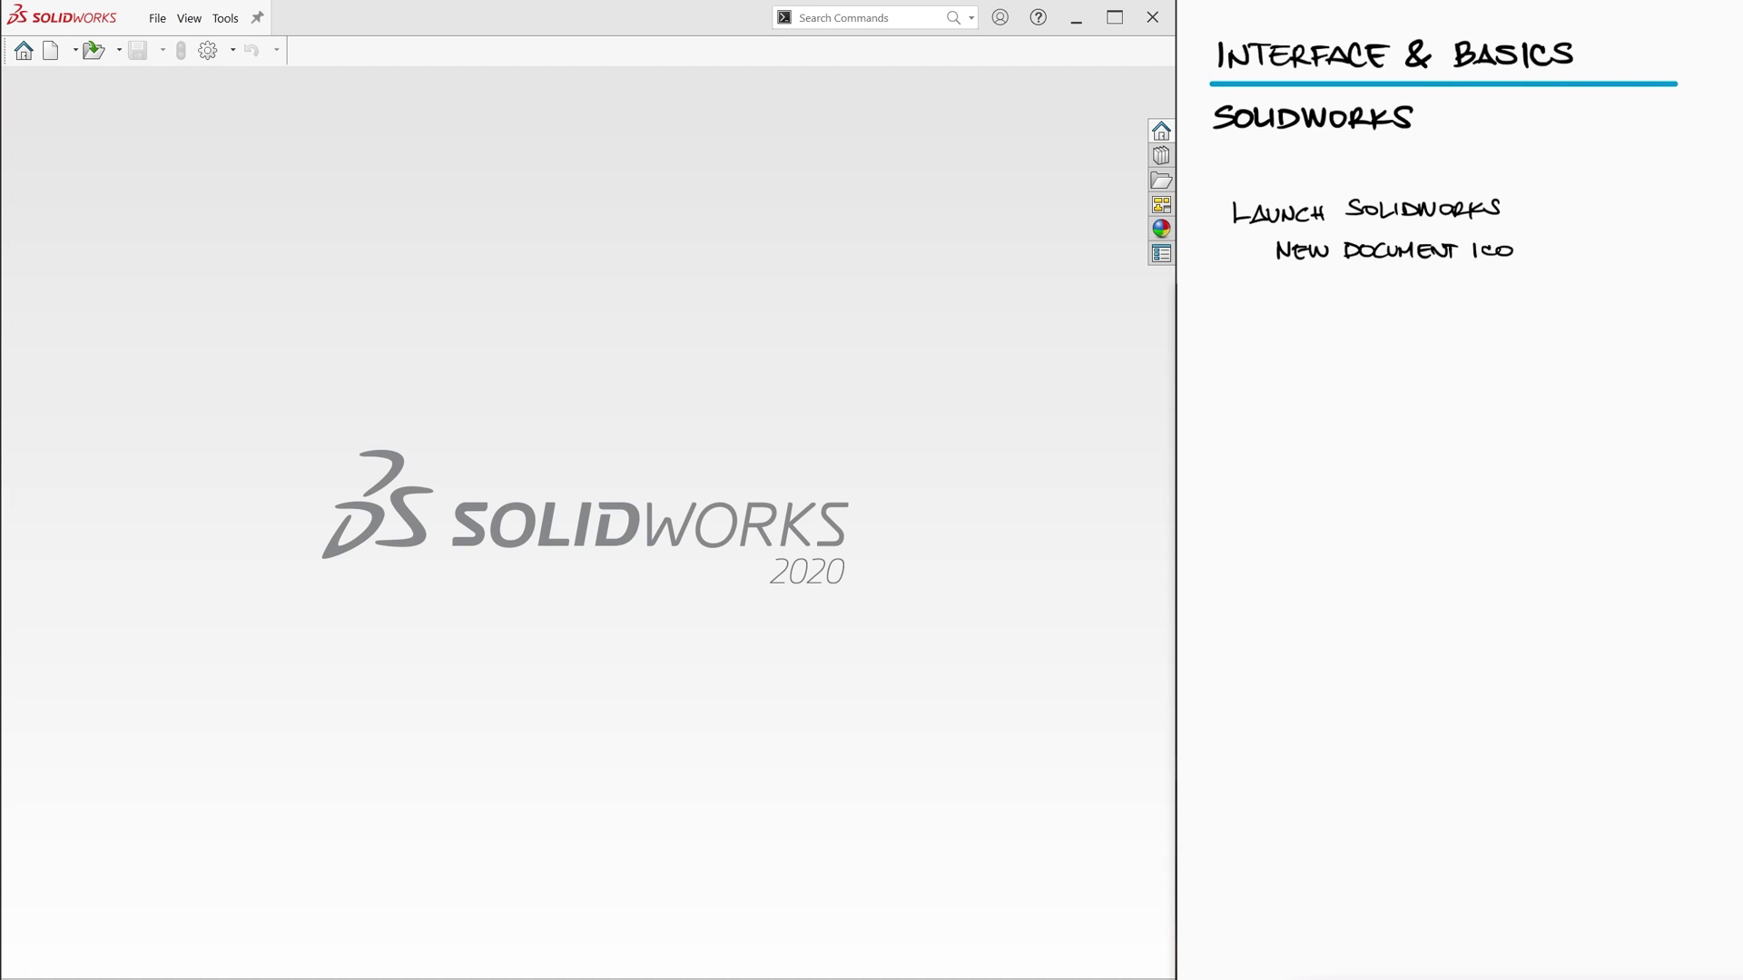
Create a new Part document and turn on View Planes to show Front, Top and Right planes
click(50, 51)
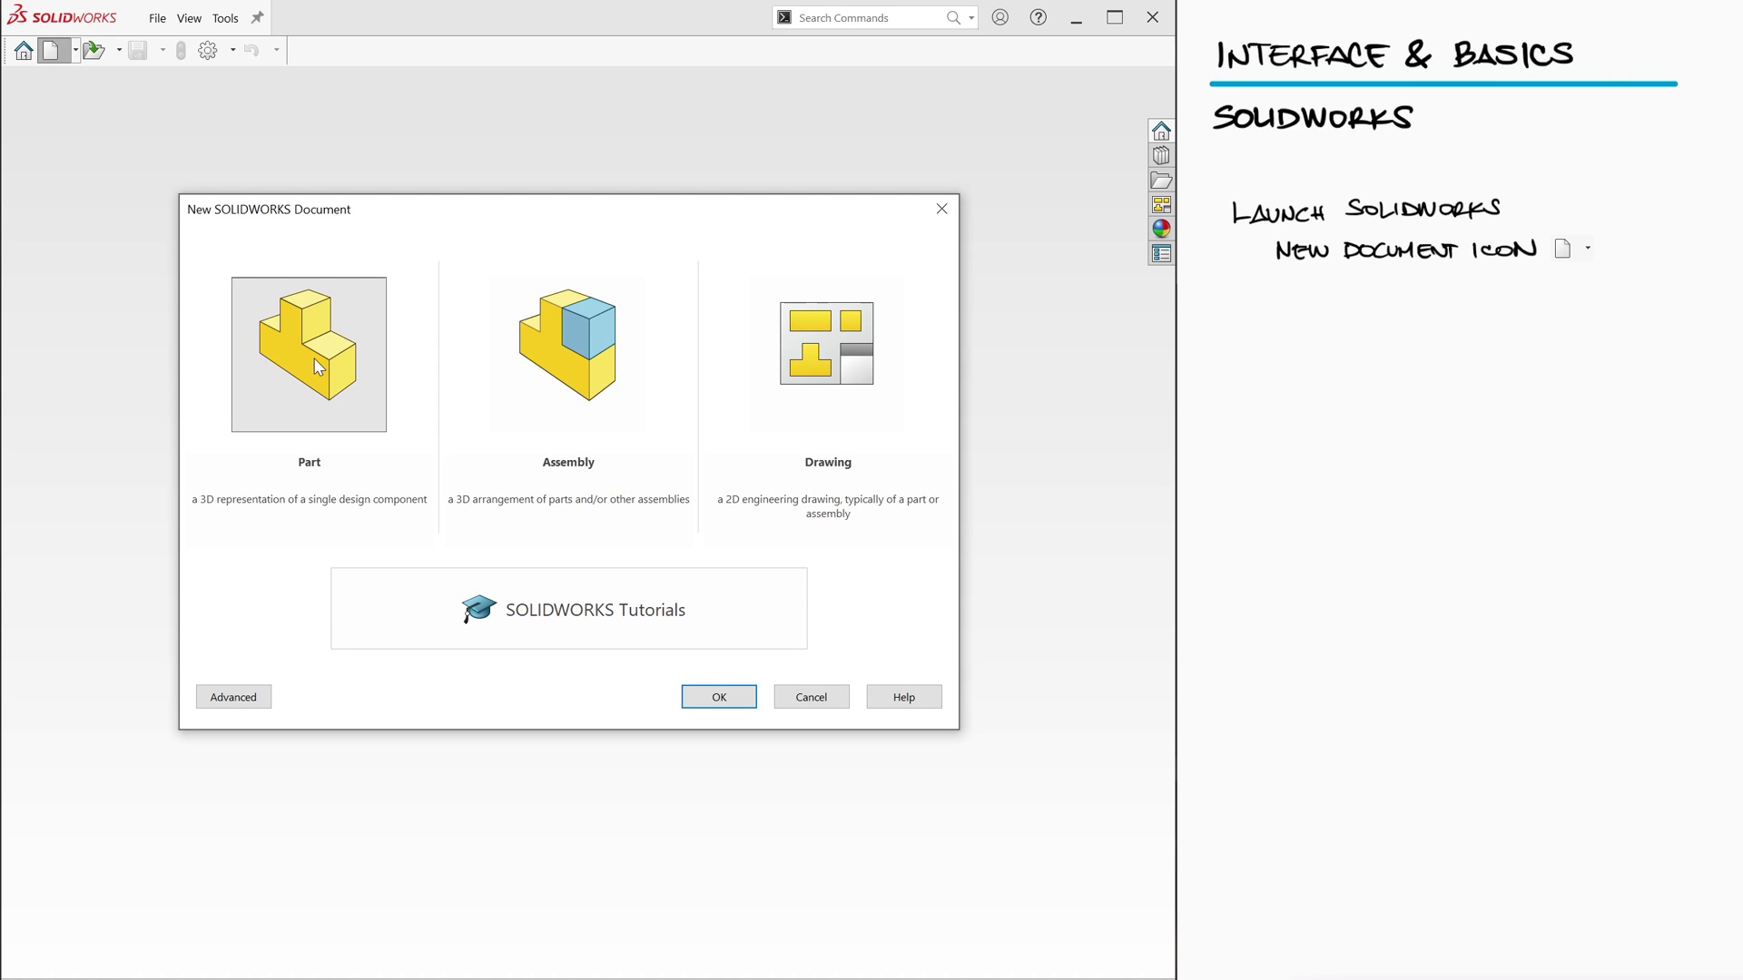
click(717, 703)
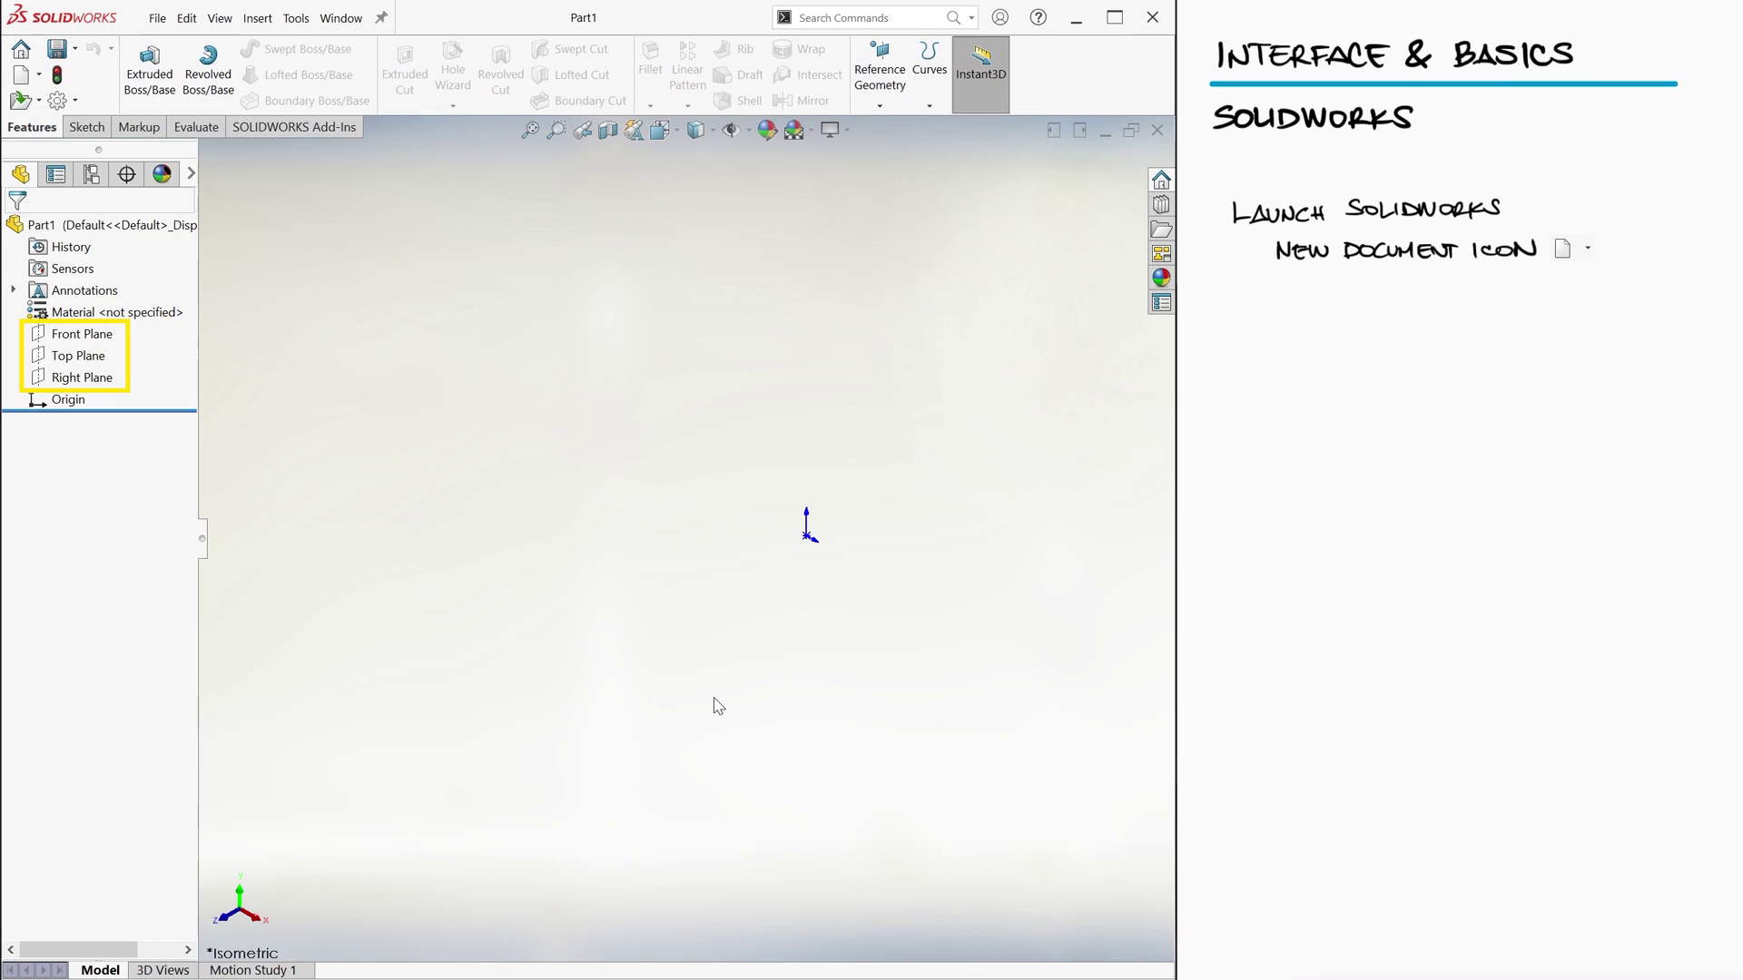
click(731, 130)
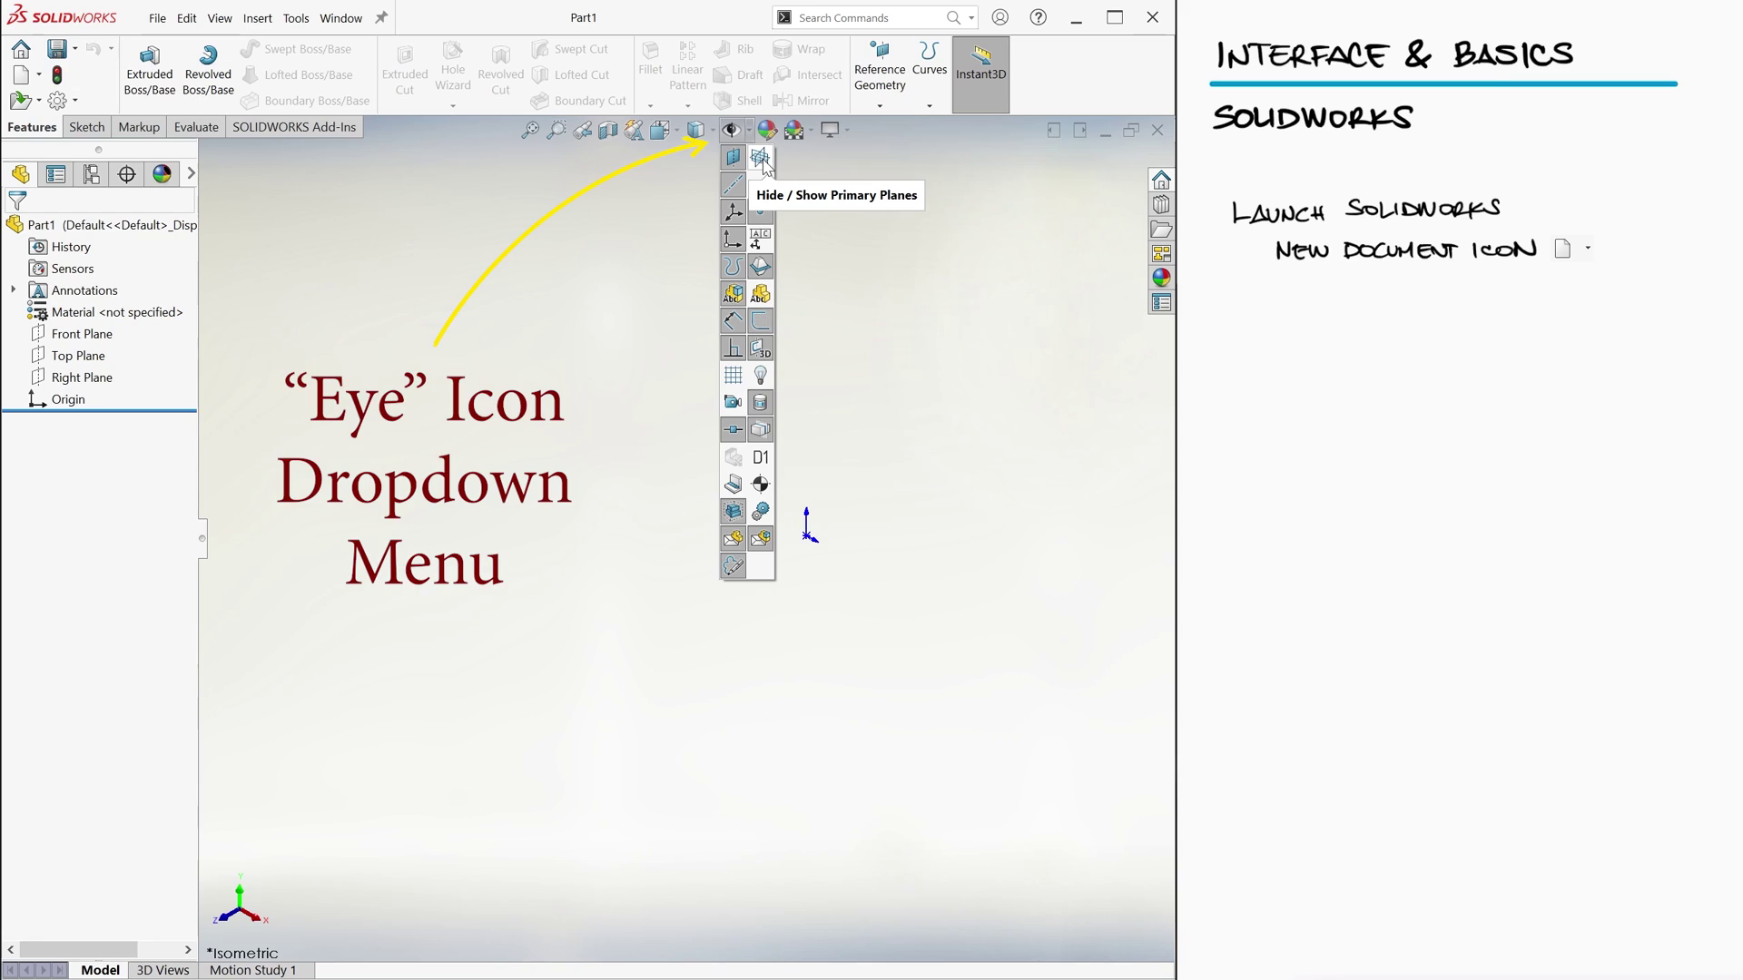
click(761, 160)
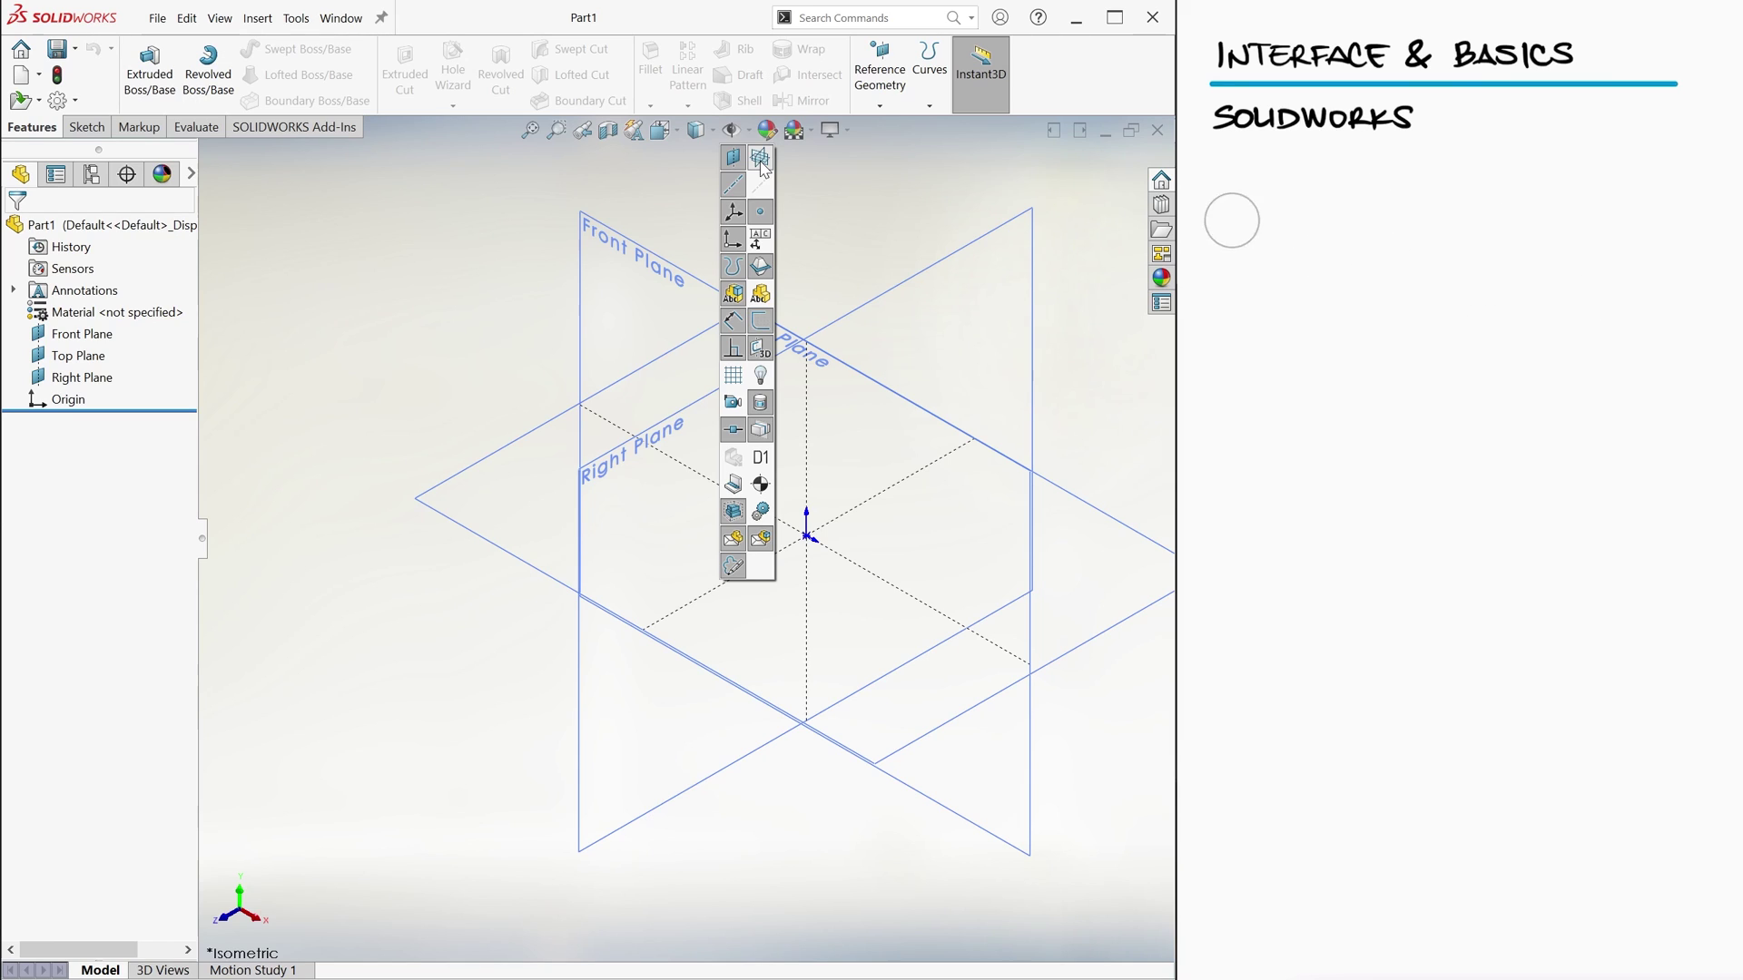
Open the recent file '02 - Solidworks Basics 1' and turn off View Origins
click(158, 20)
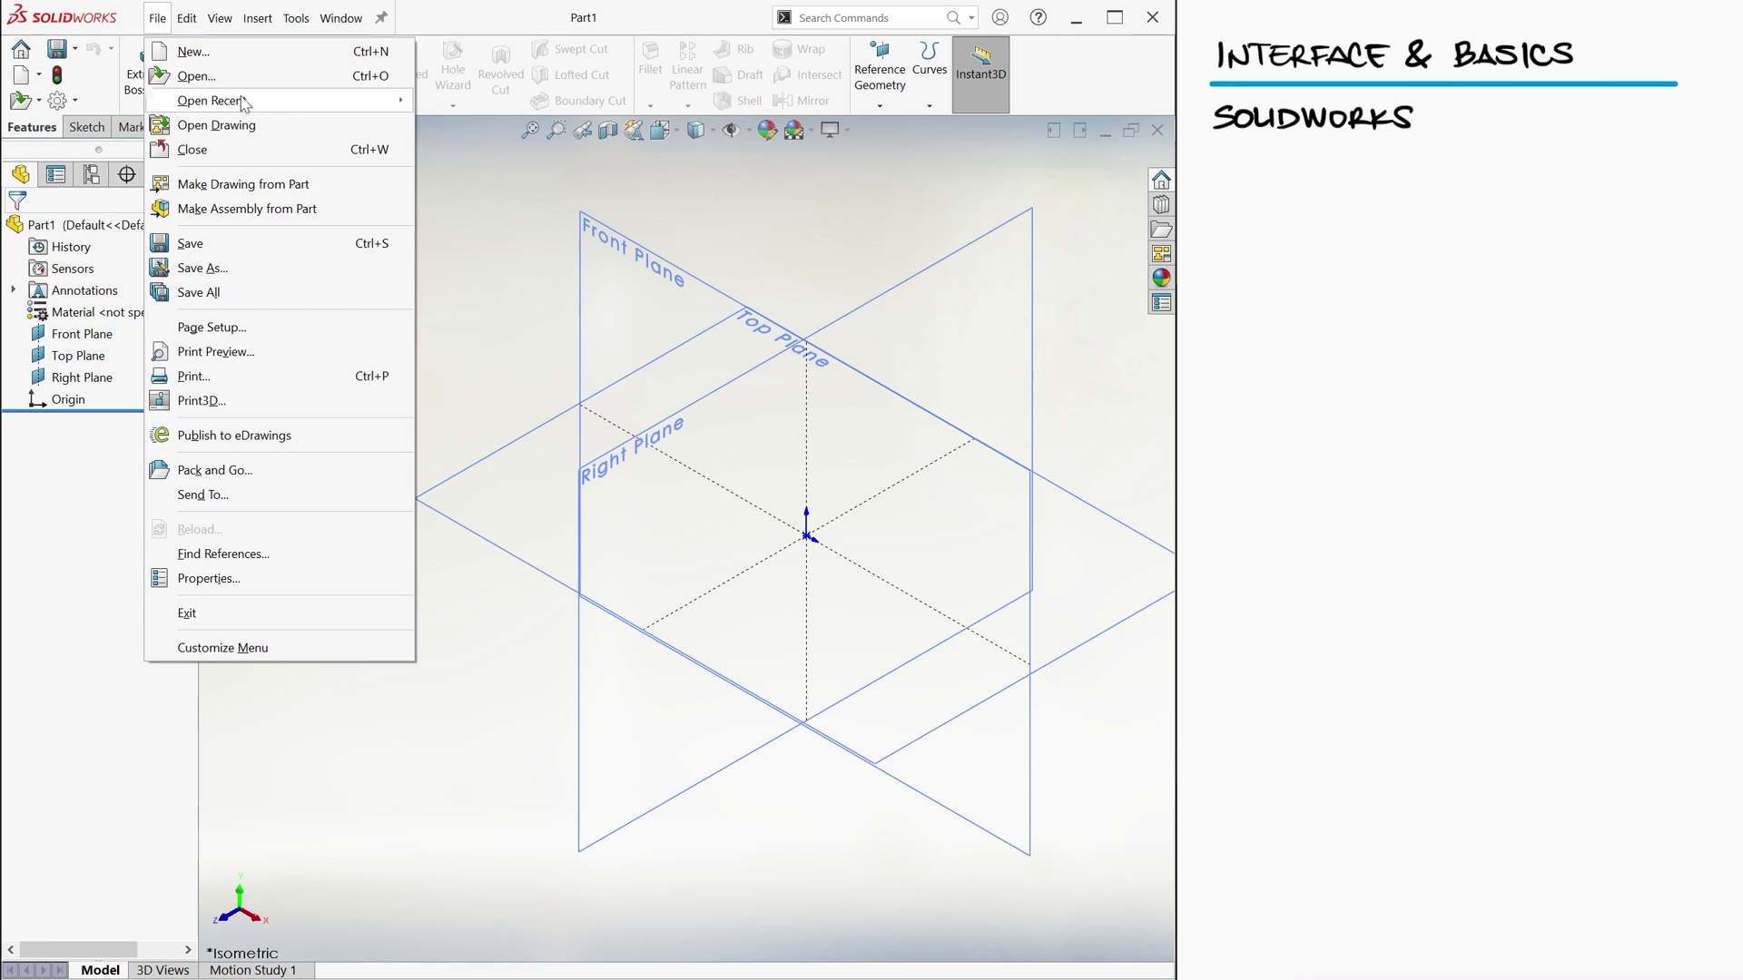
mouse_move(388, 104)
click(530, 102)
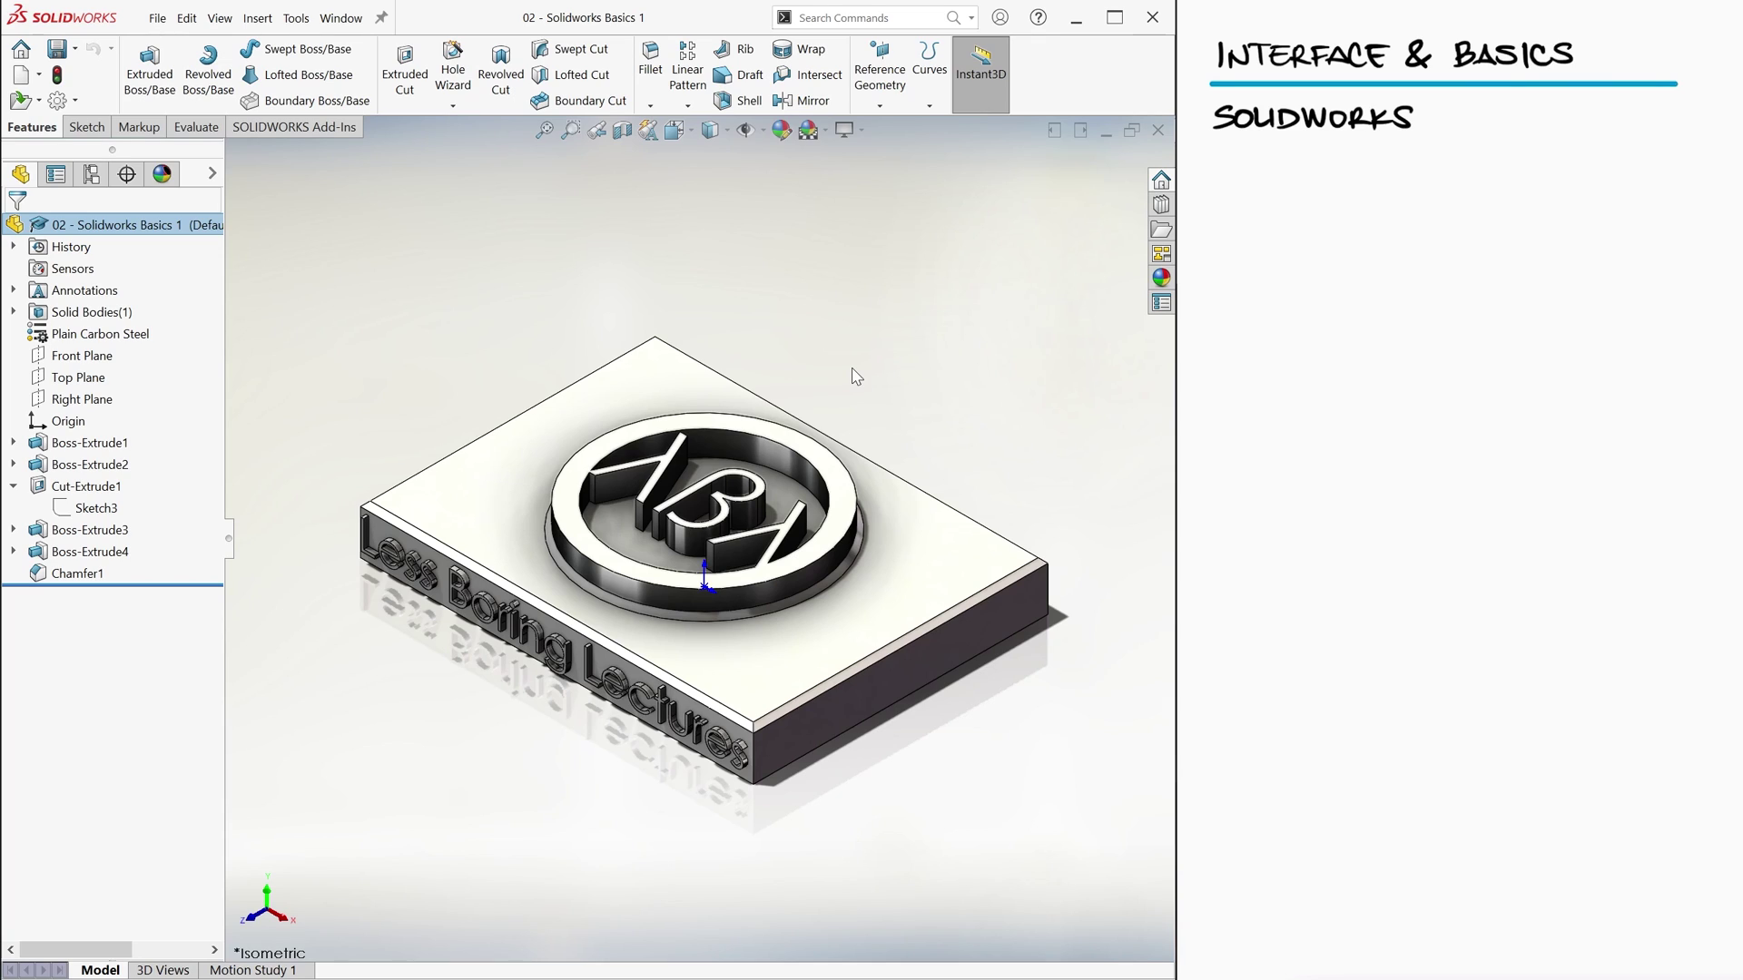
click(764, 131)
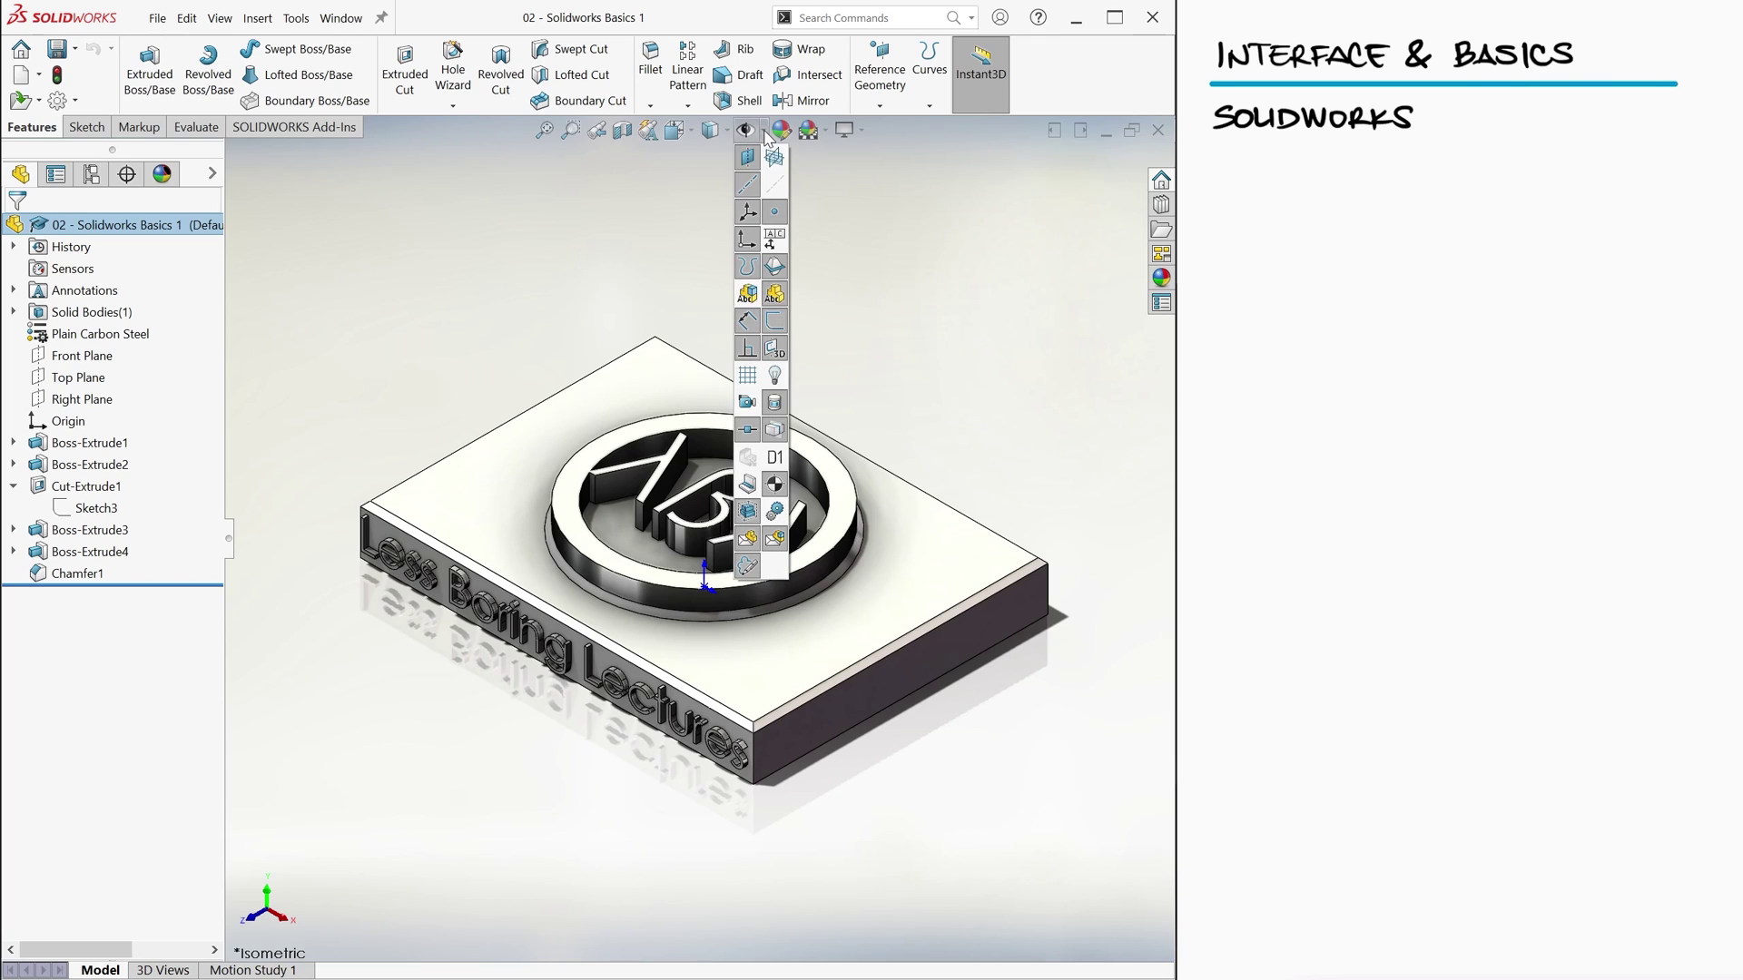
click(750, 243)
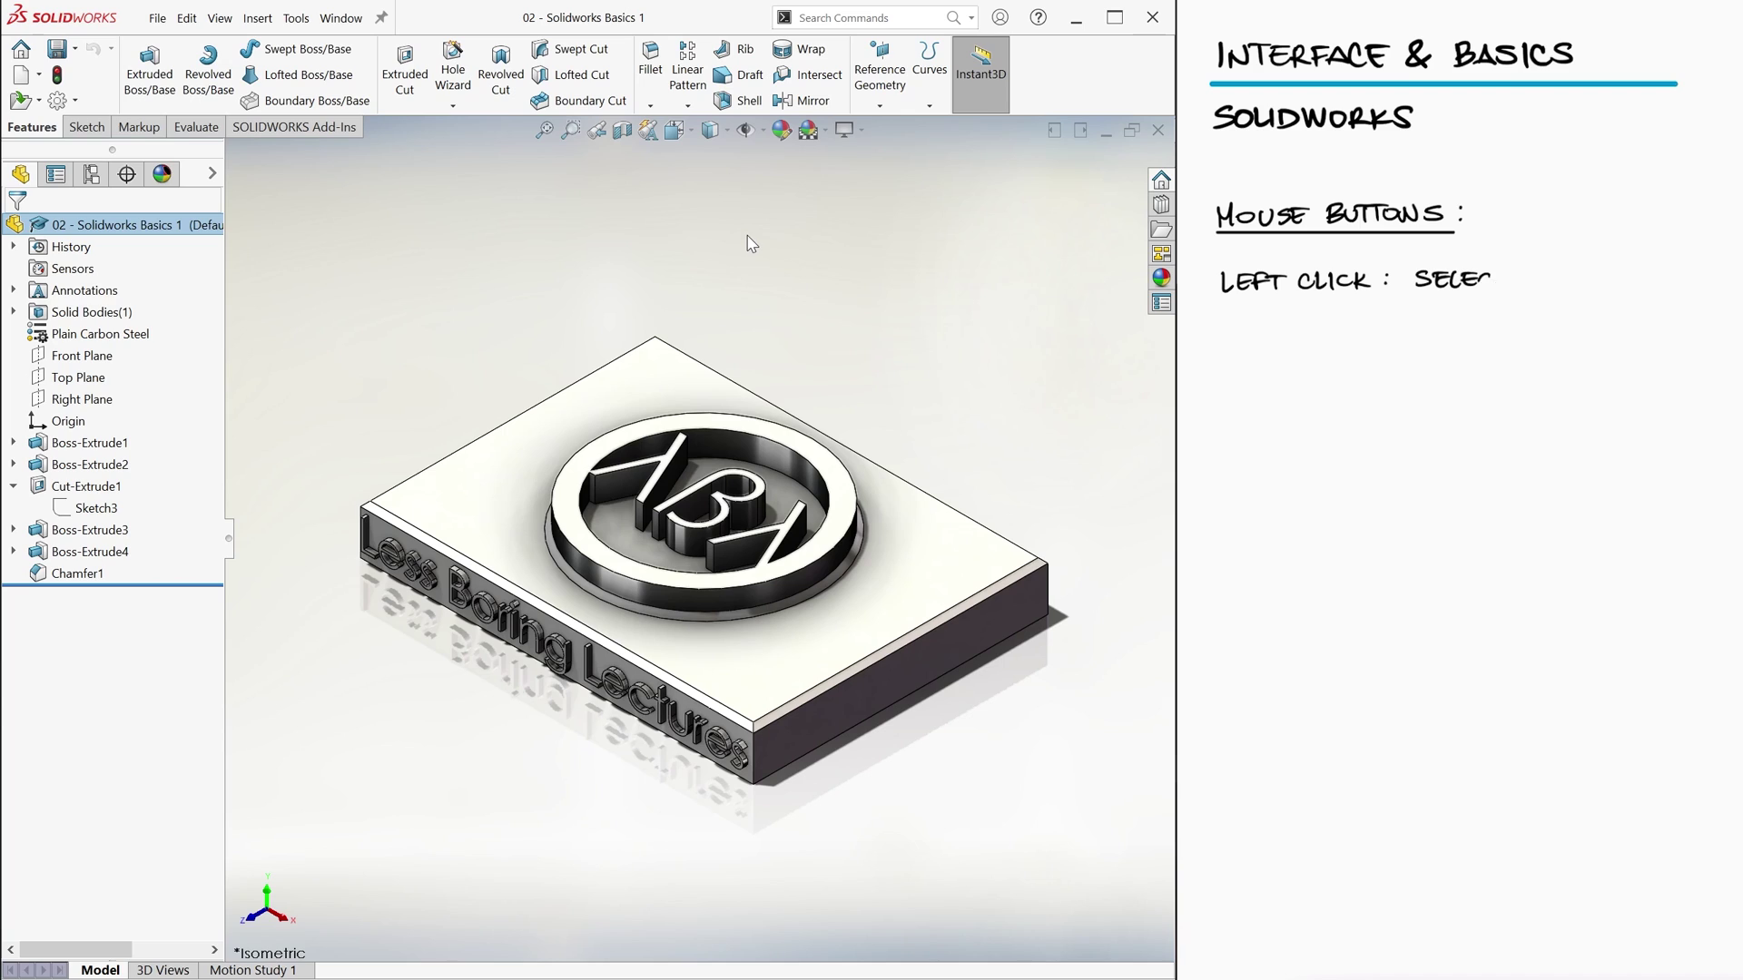
Select the logo's circular edge and the top face, then Boss-Extrude1 and Sketch3 in the tree
click(888, 643)
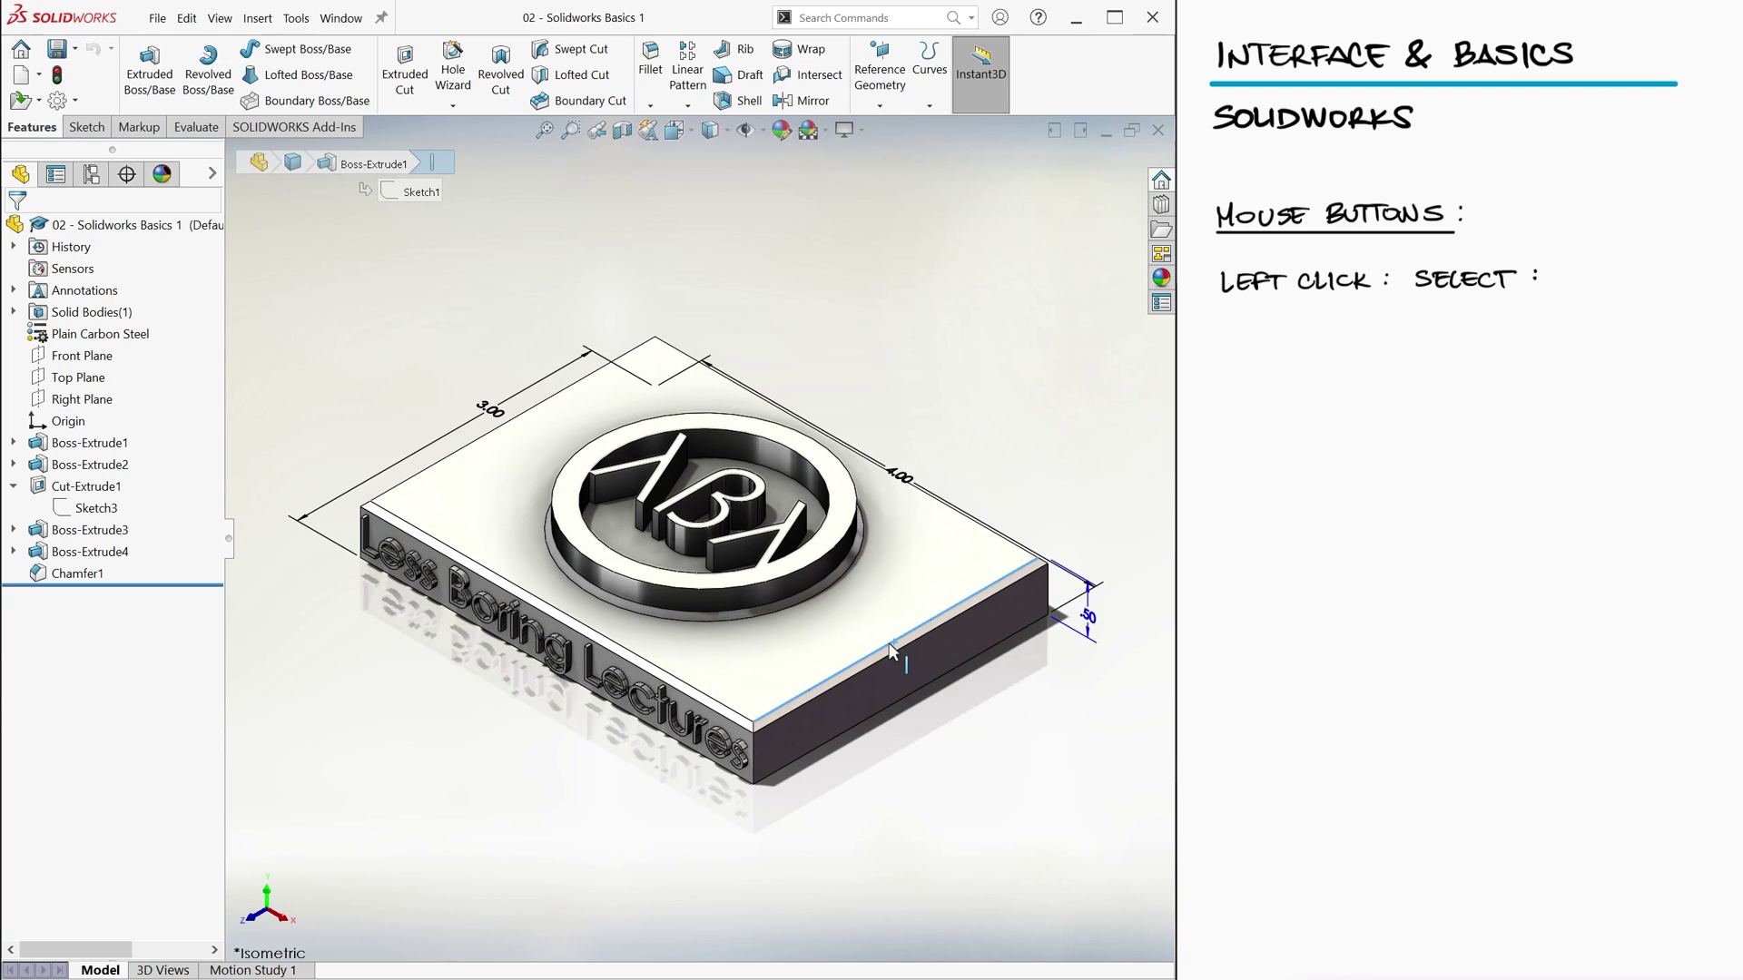
click(820, 563)
click(826, 630)
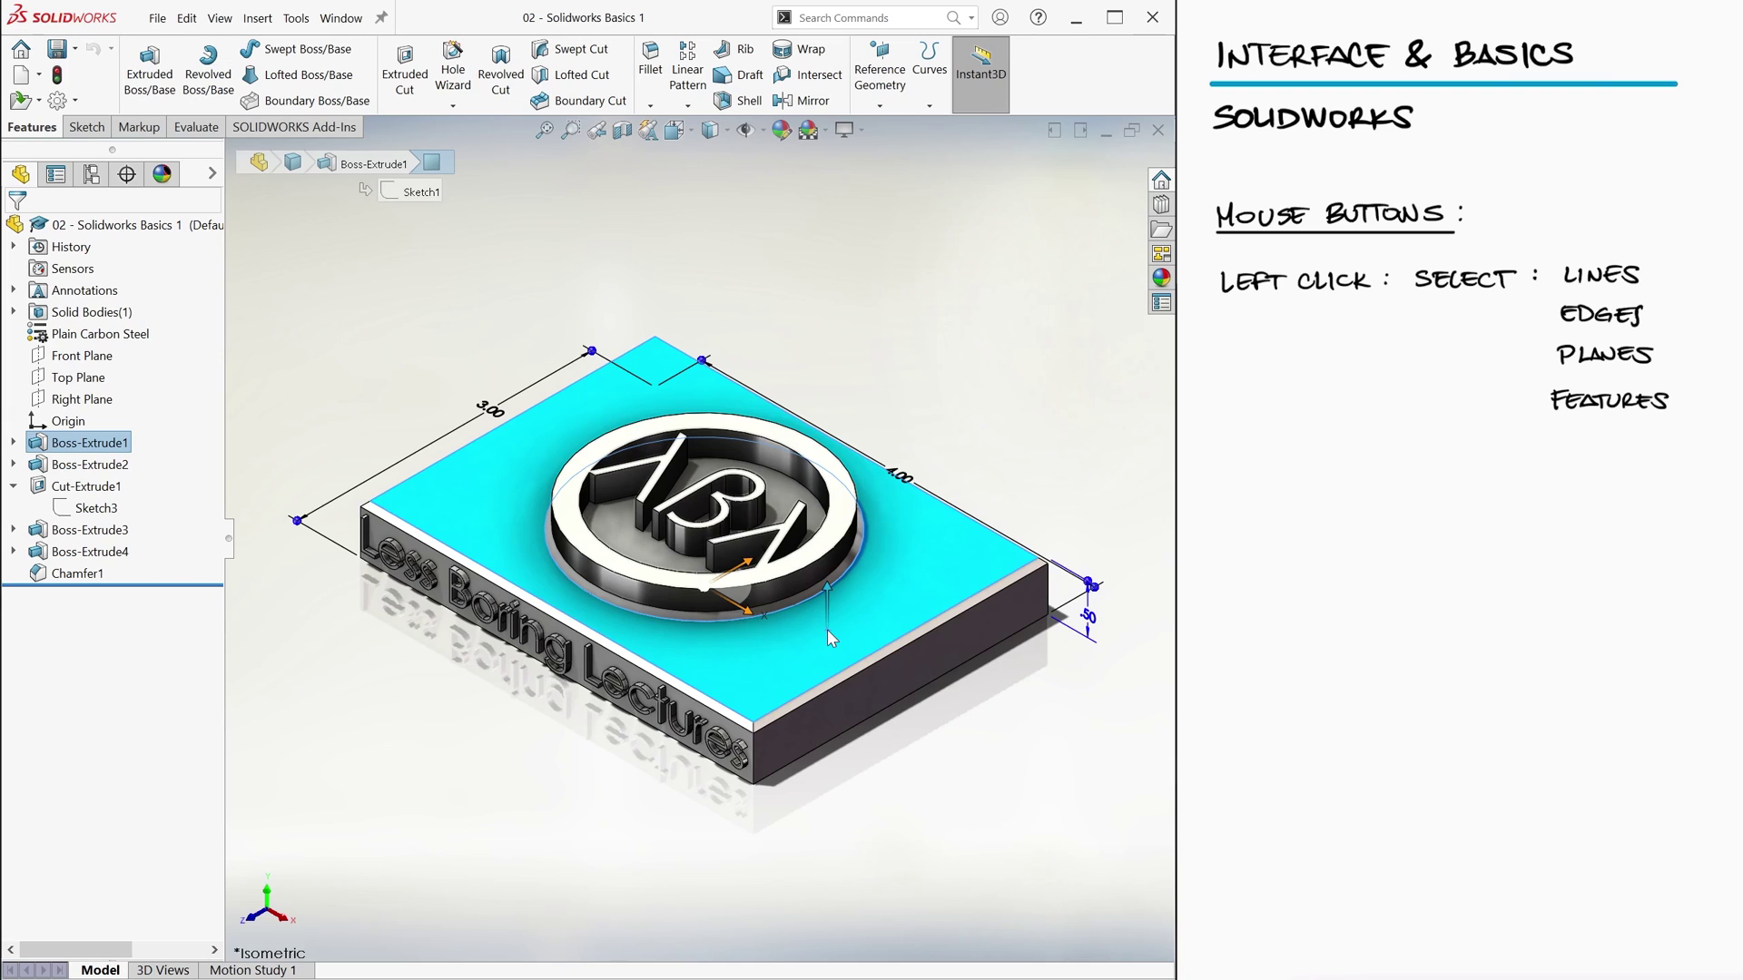
click(100, 444)
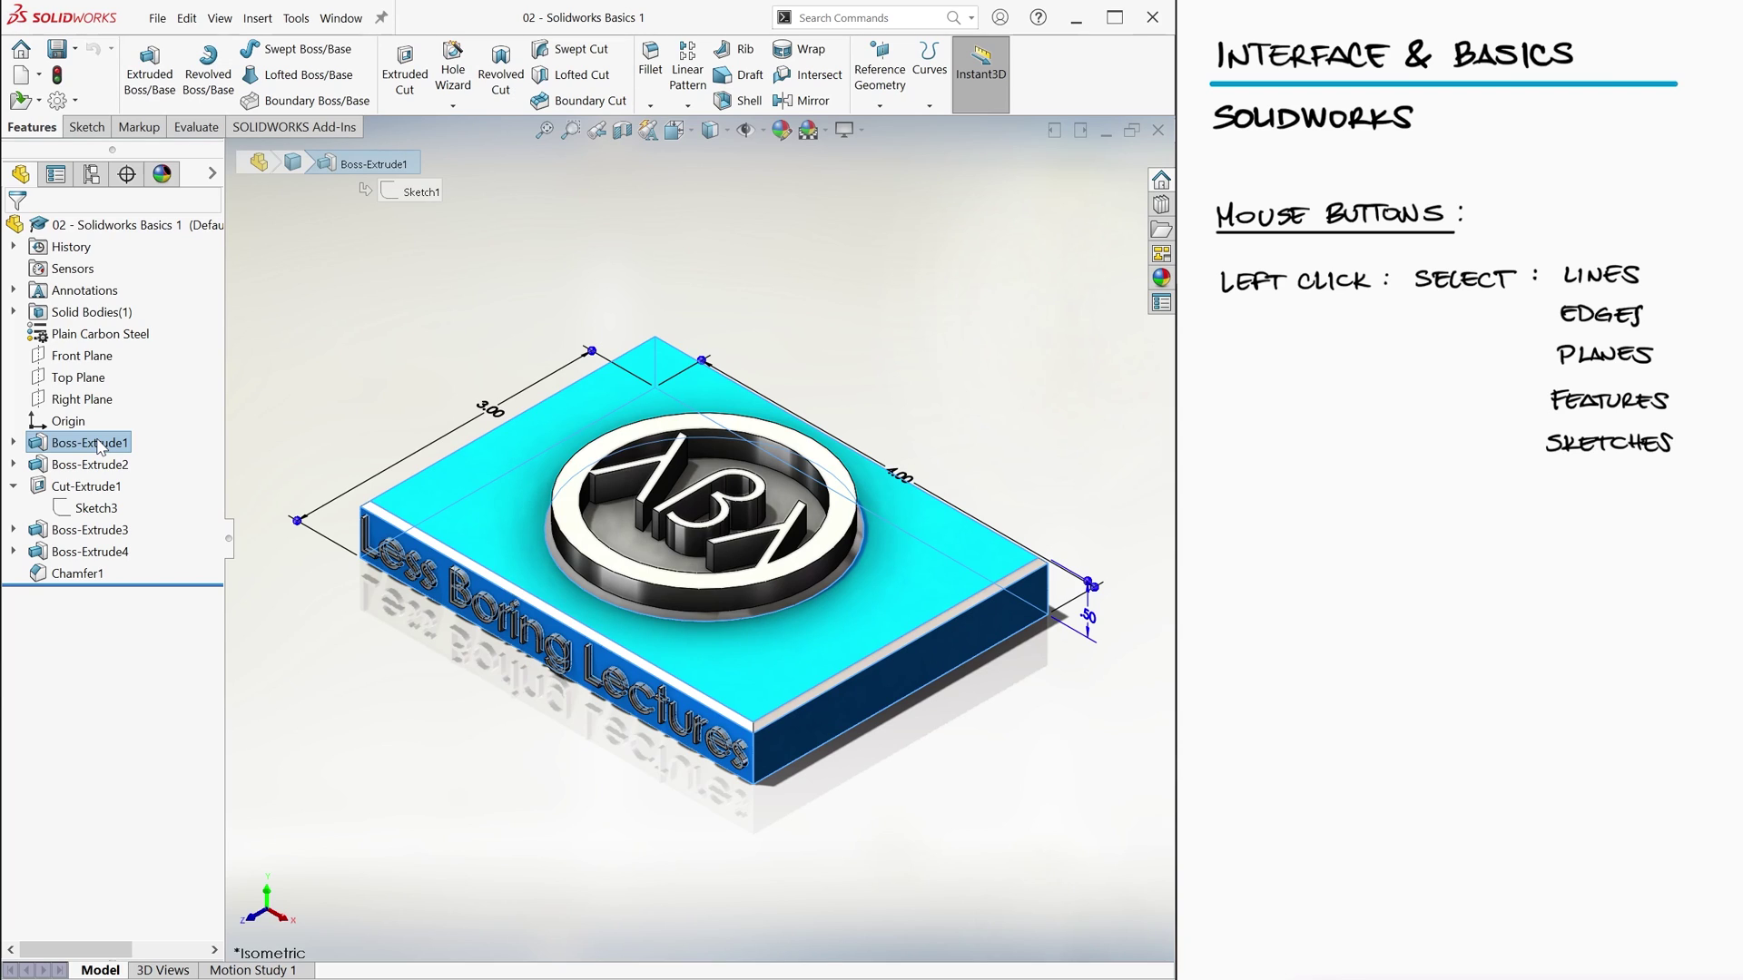
click(98, 510)
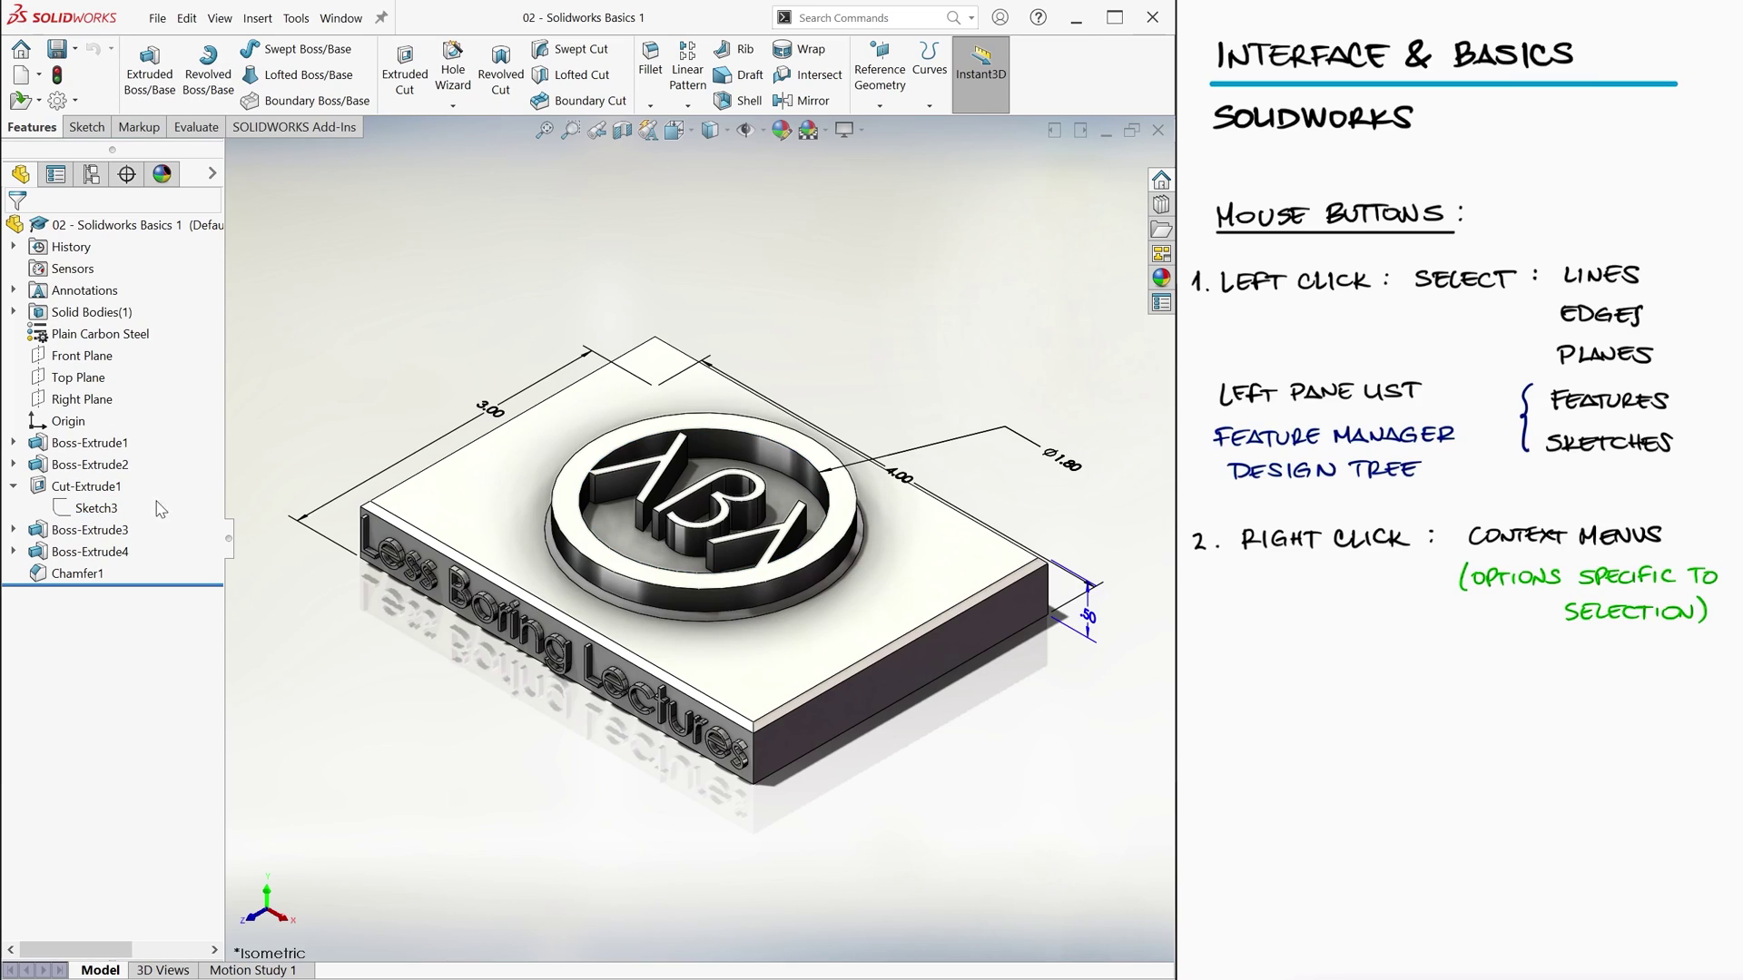
Show the right-click menus for empty space and the top face, then the Fillet/Chamfer dropdown
right_click(425, 284)
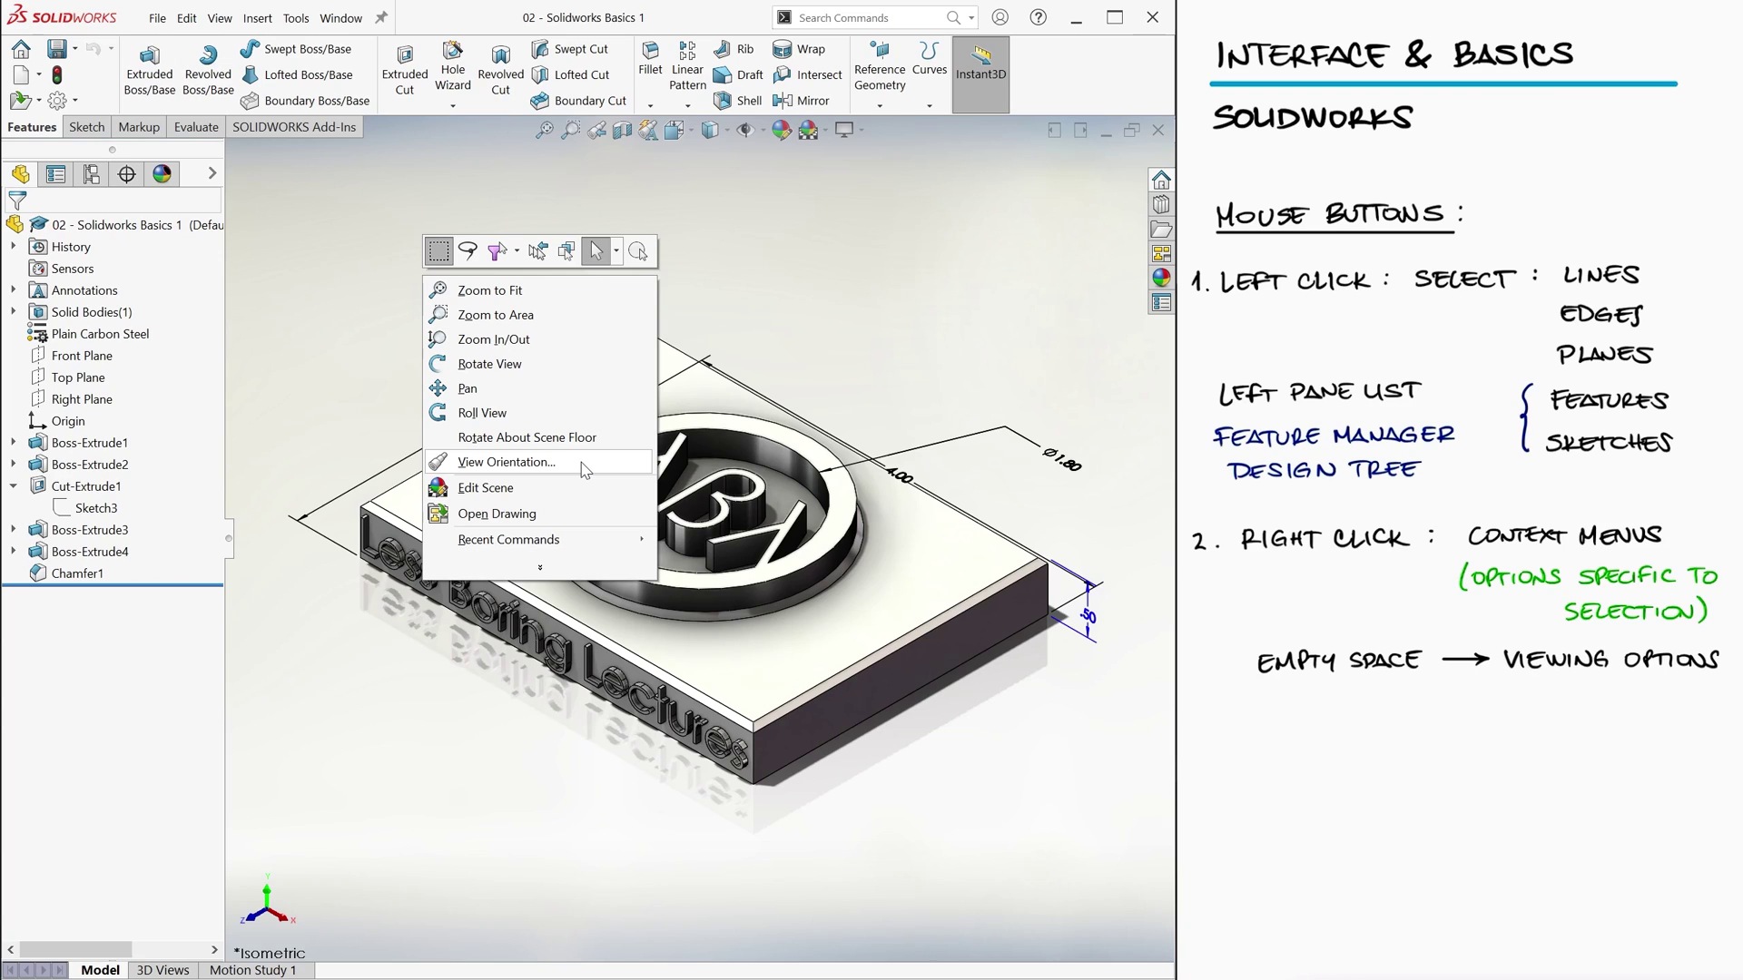
right_click(699, 403)
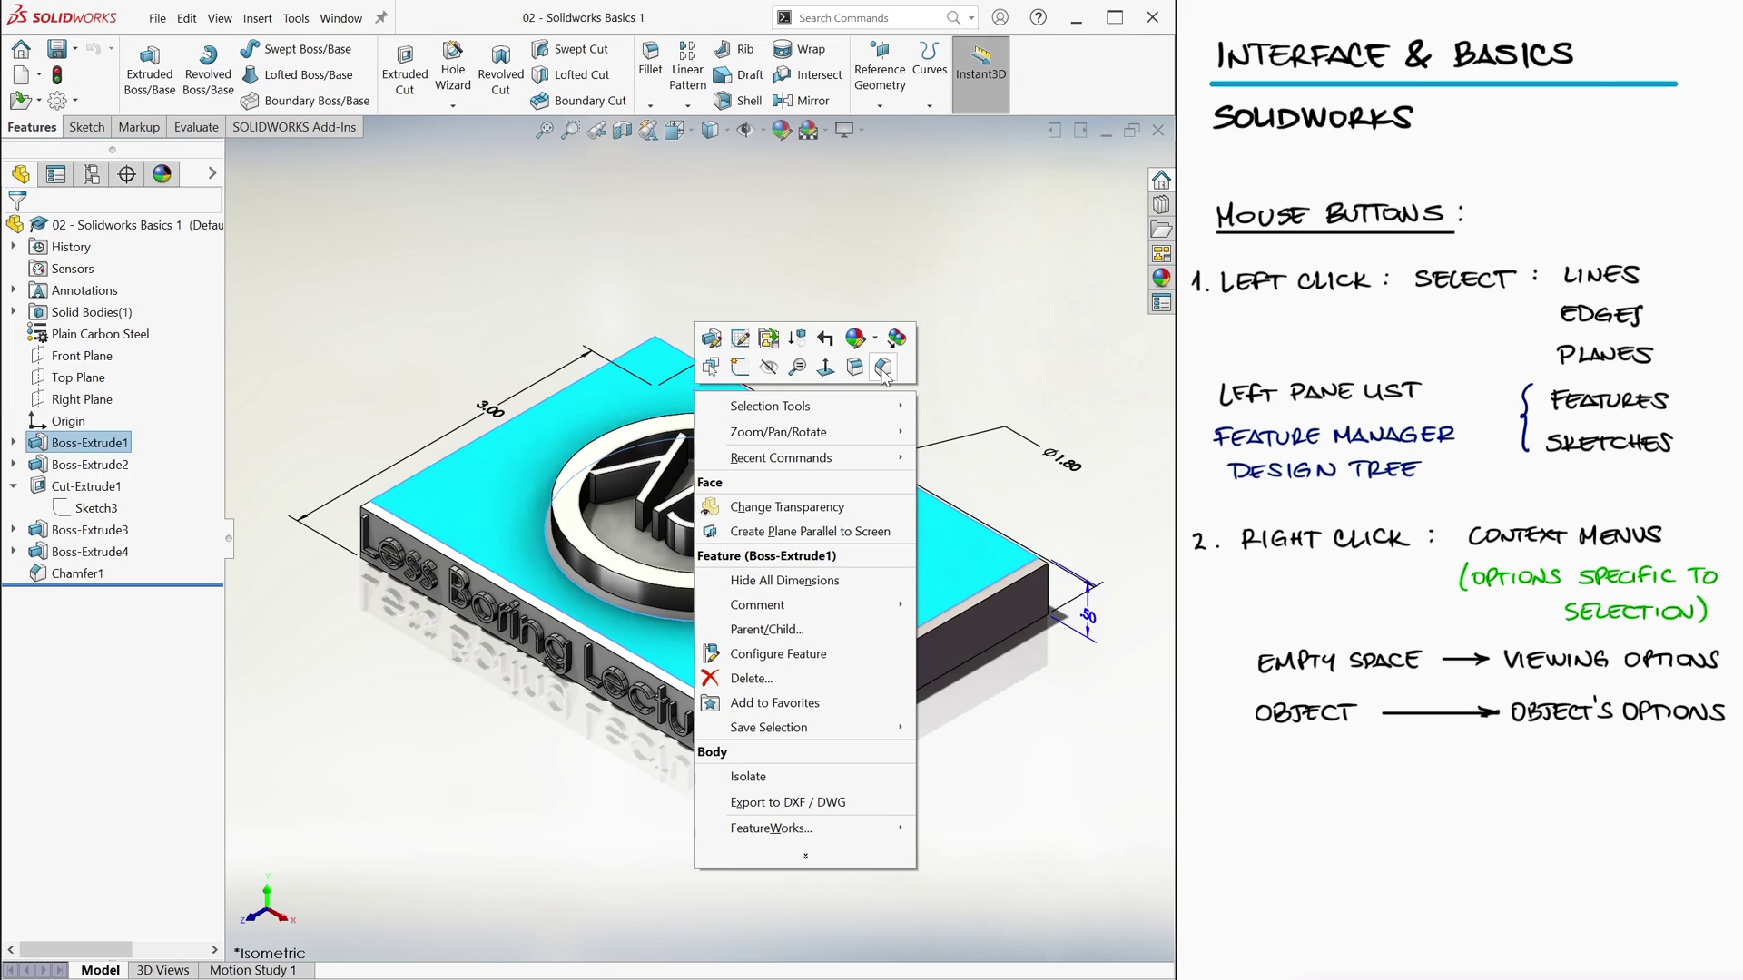
click(40, 135)
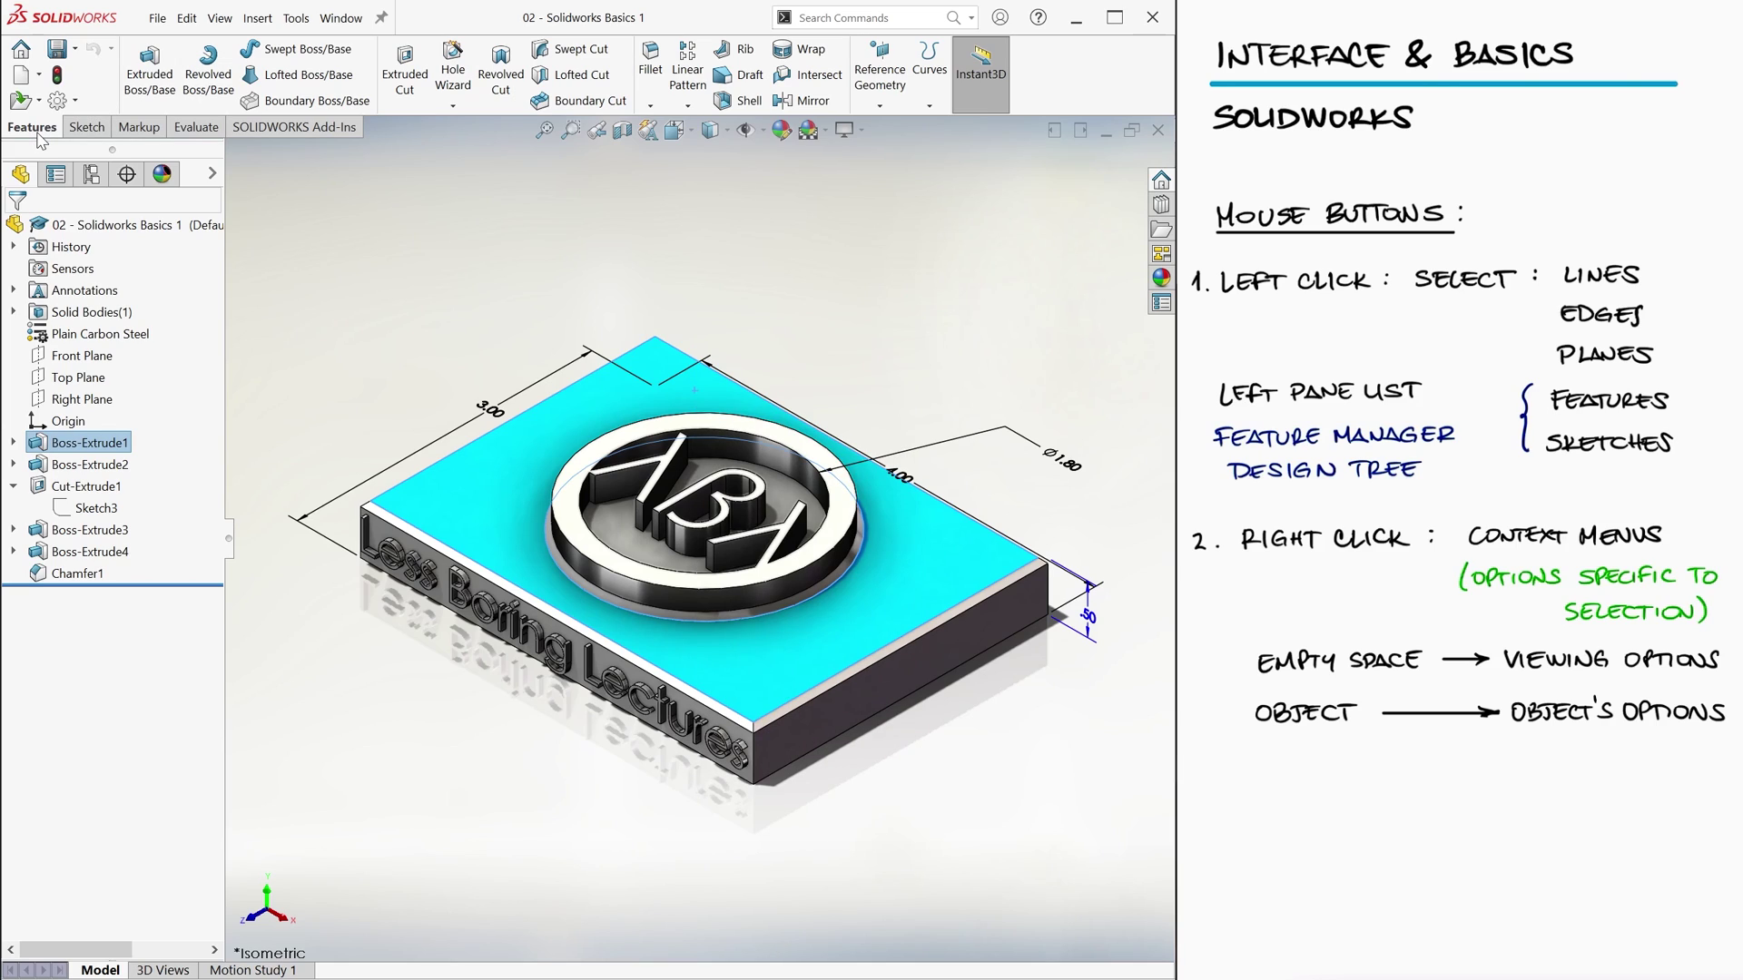
click(650, 107)
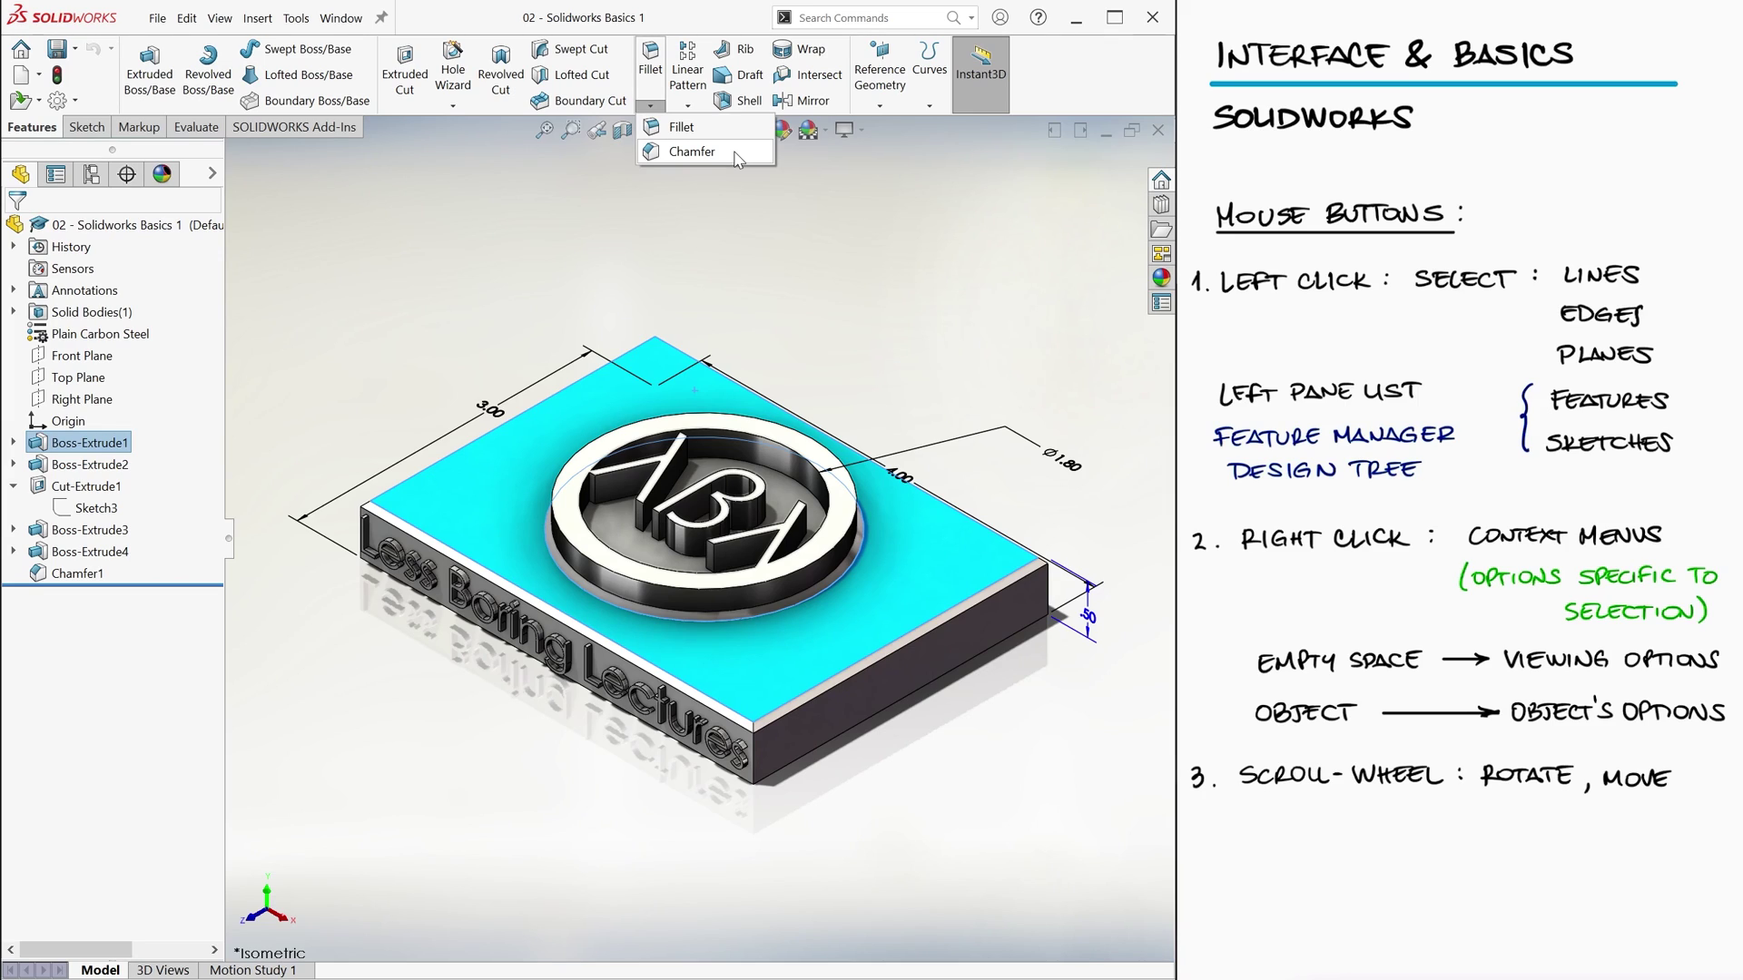
Orbit back to near-isometric, zoom in and out on the Lectures lettering, then pan to the full plate
click(767, 240)
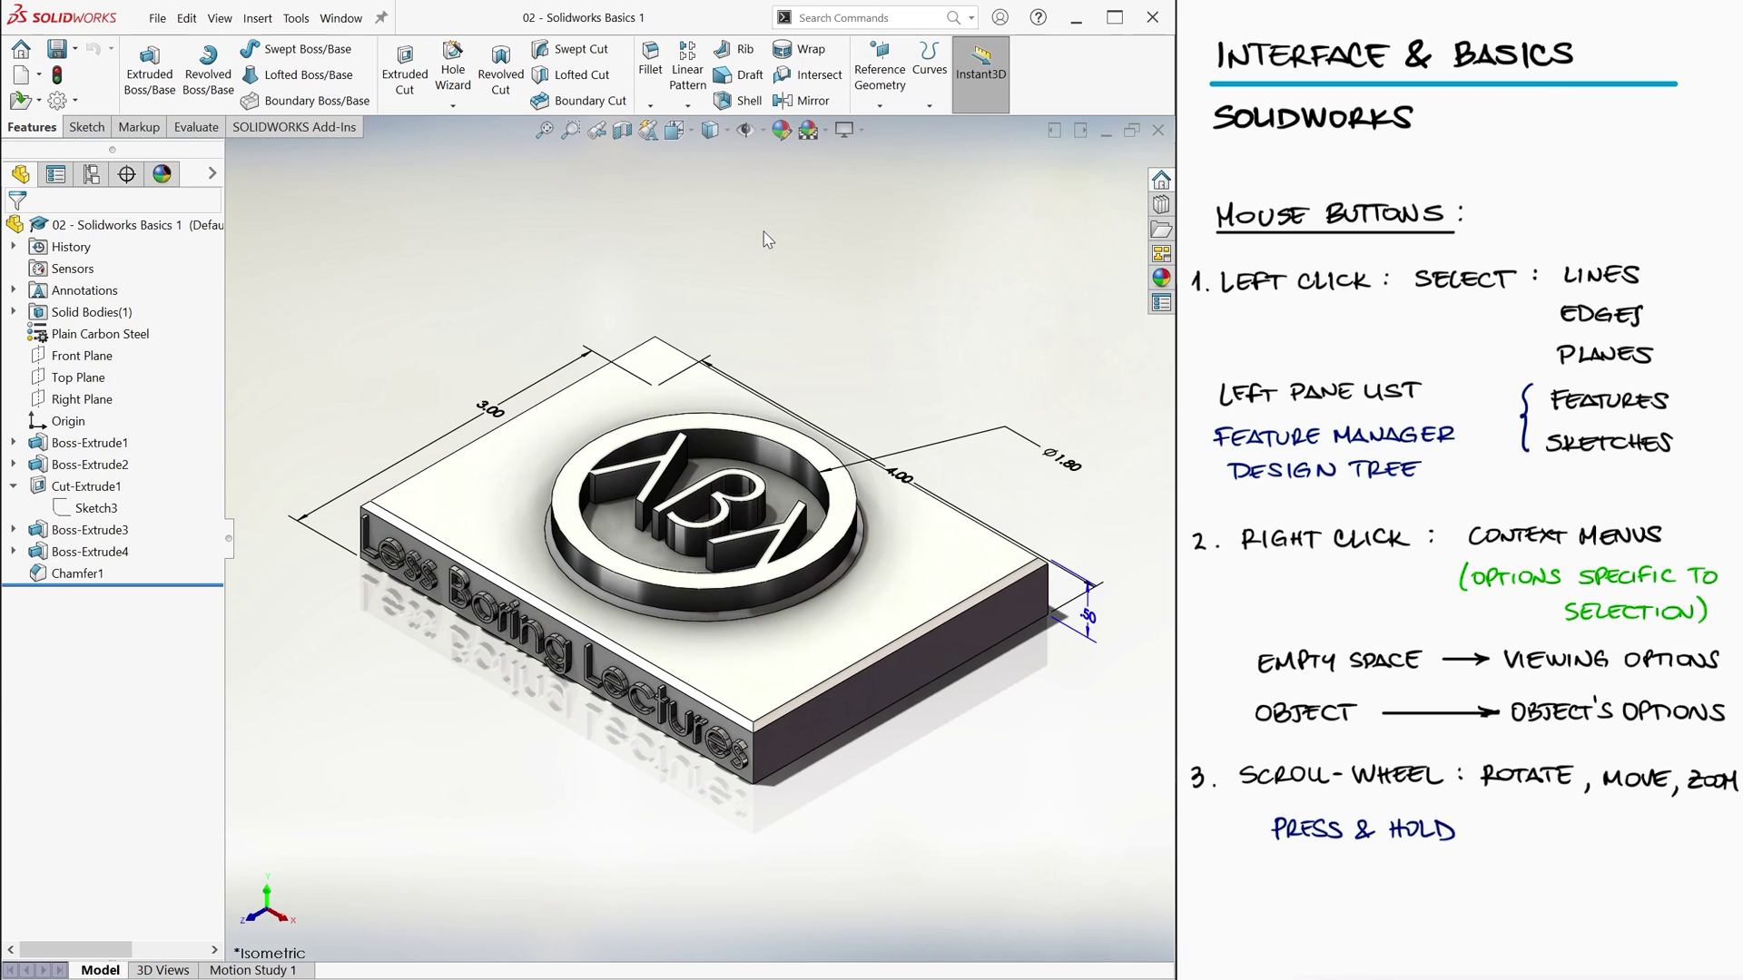
mouse_move(767, 240)
middle_down()
mouse_move(805, 269)
mouse_move(782, 306)
middle_up()
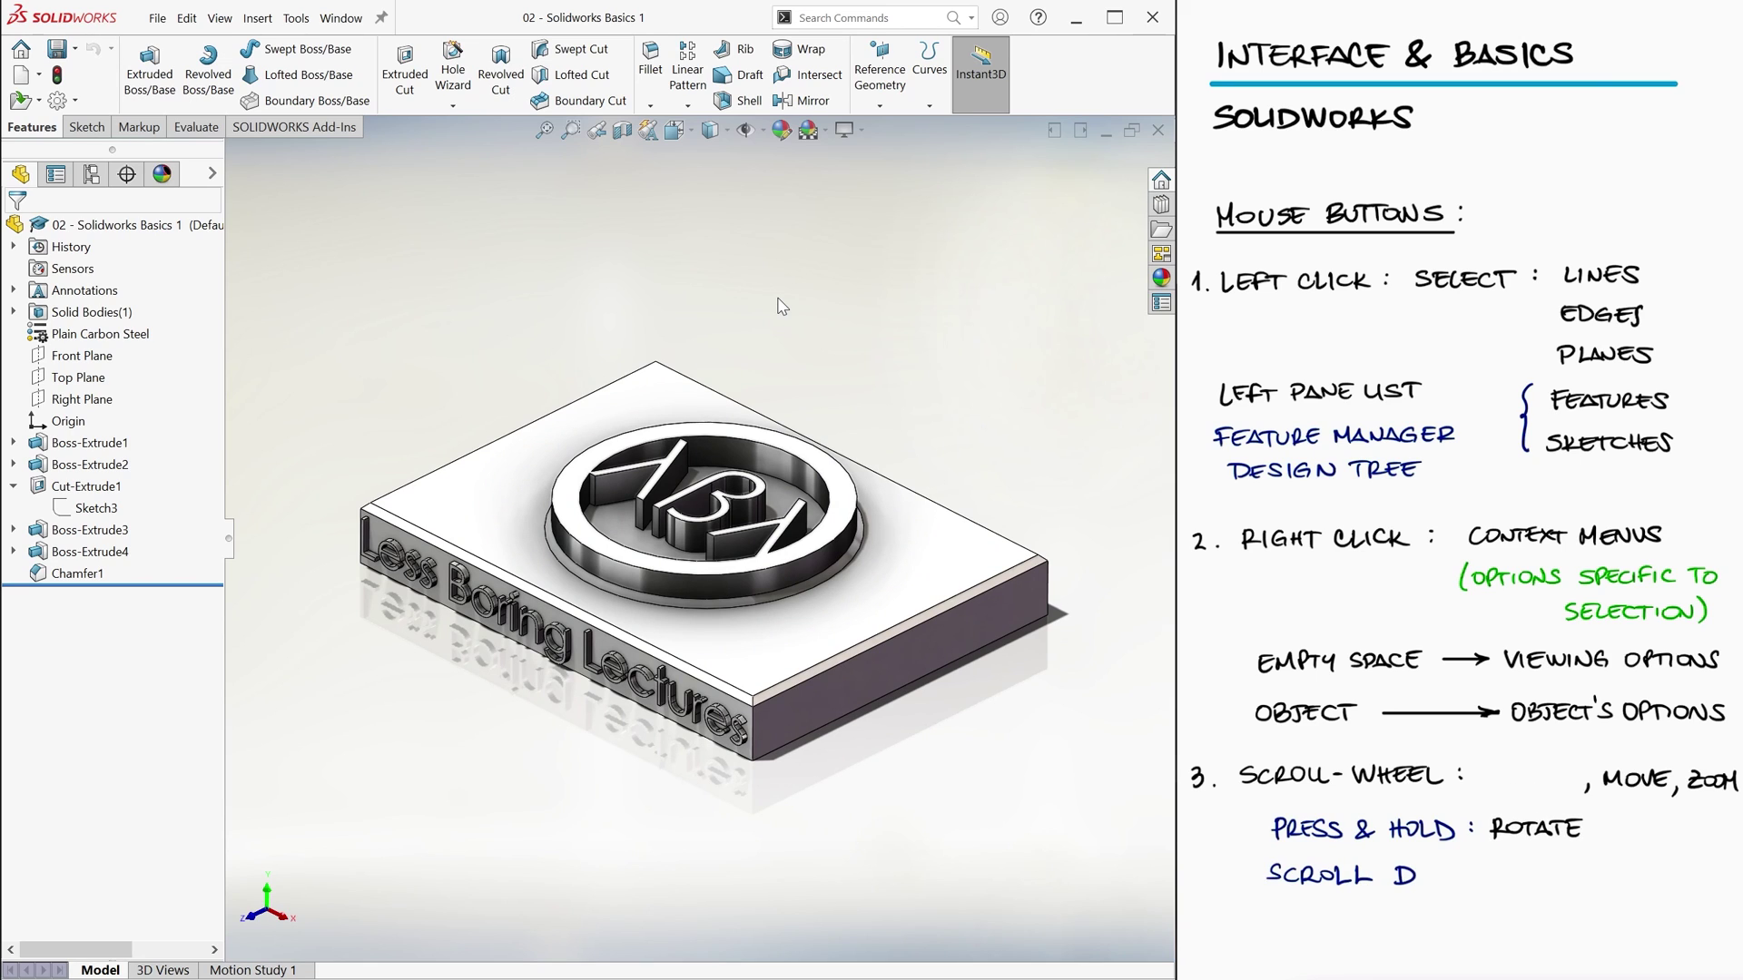
scroll(780, 299, down, 5)
scroll(788, 303, up, 7)
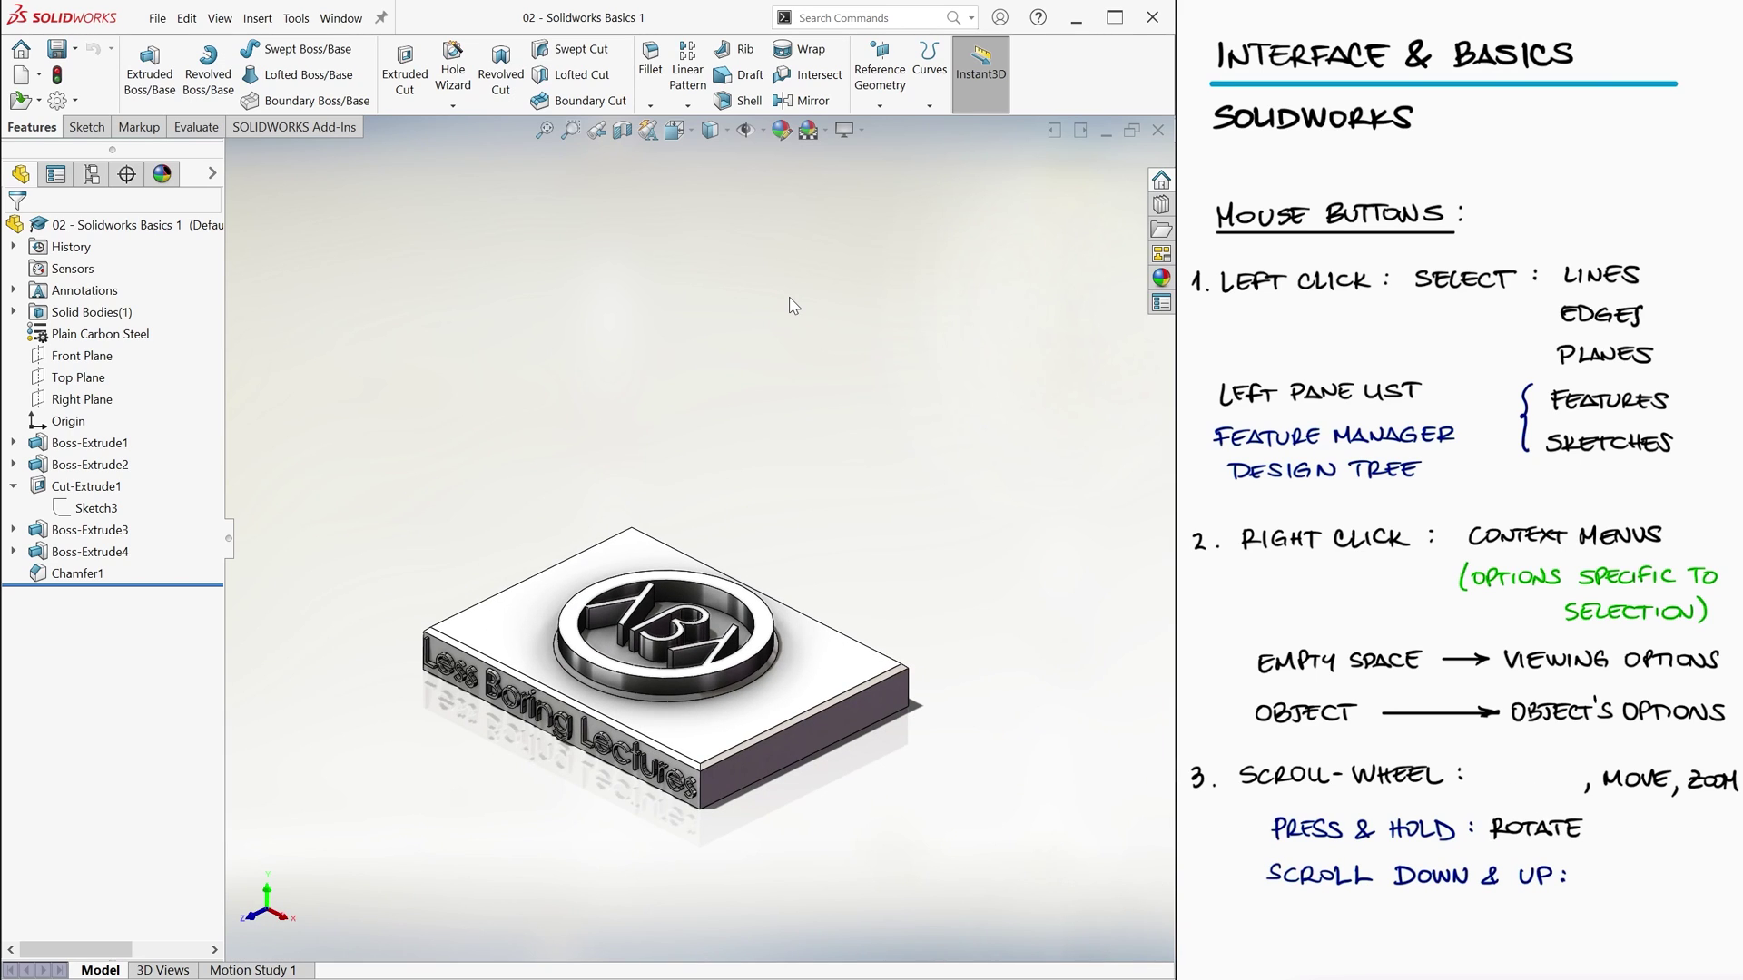
scroll(789, 309, down, 5)
scroll(781, 327, up, 7)
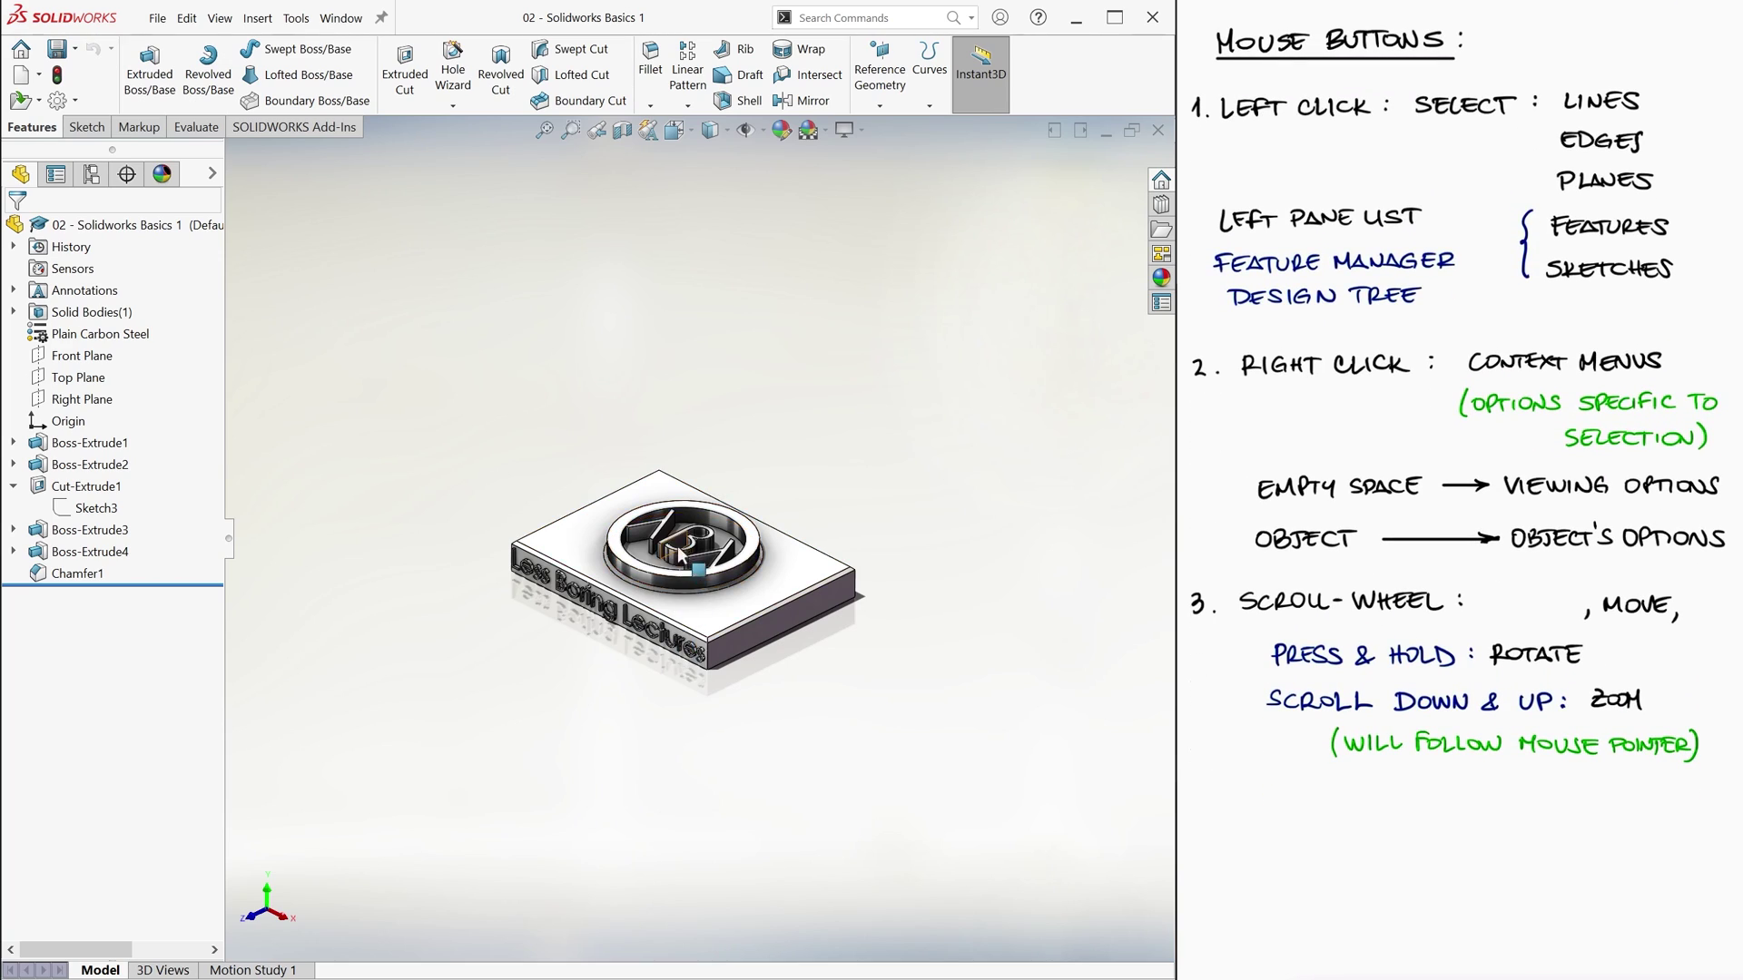
scroll(688, 543, down, 6)
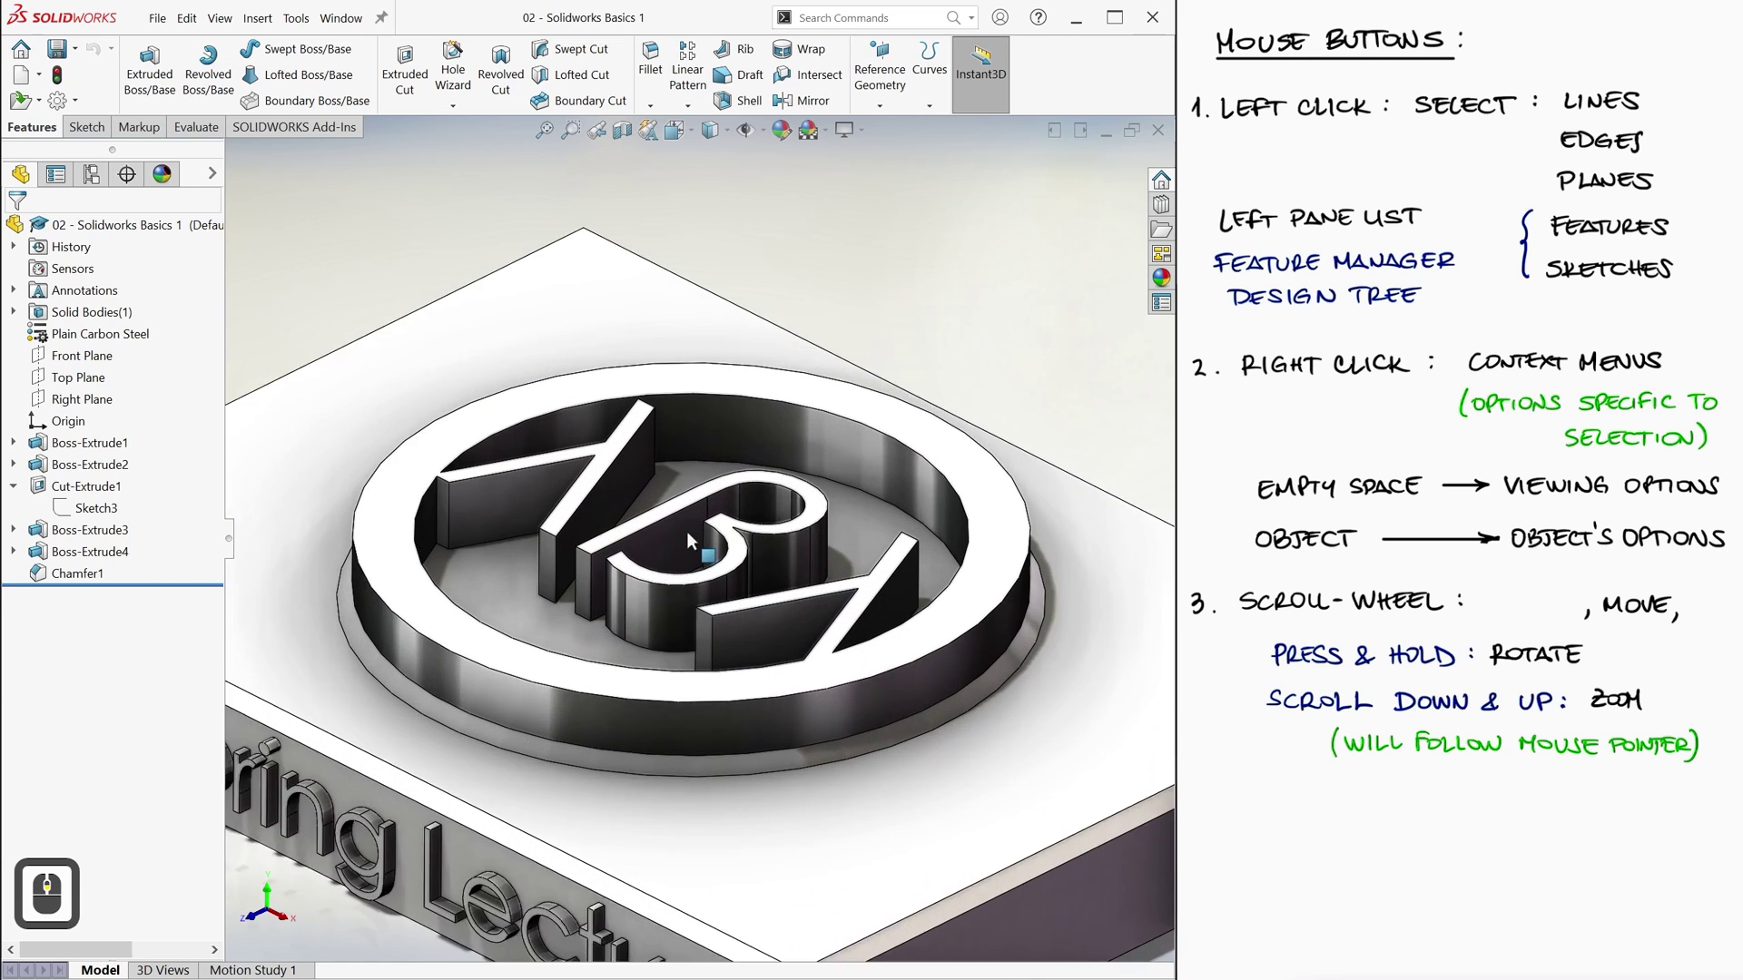
scroll(703, 526, up, 6)
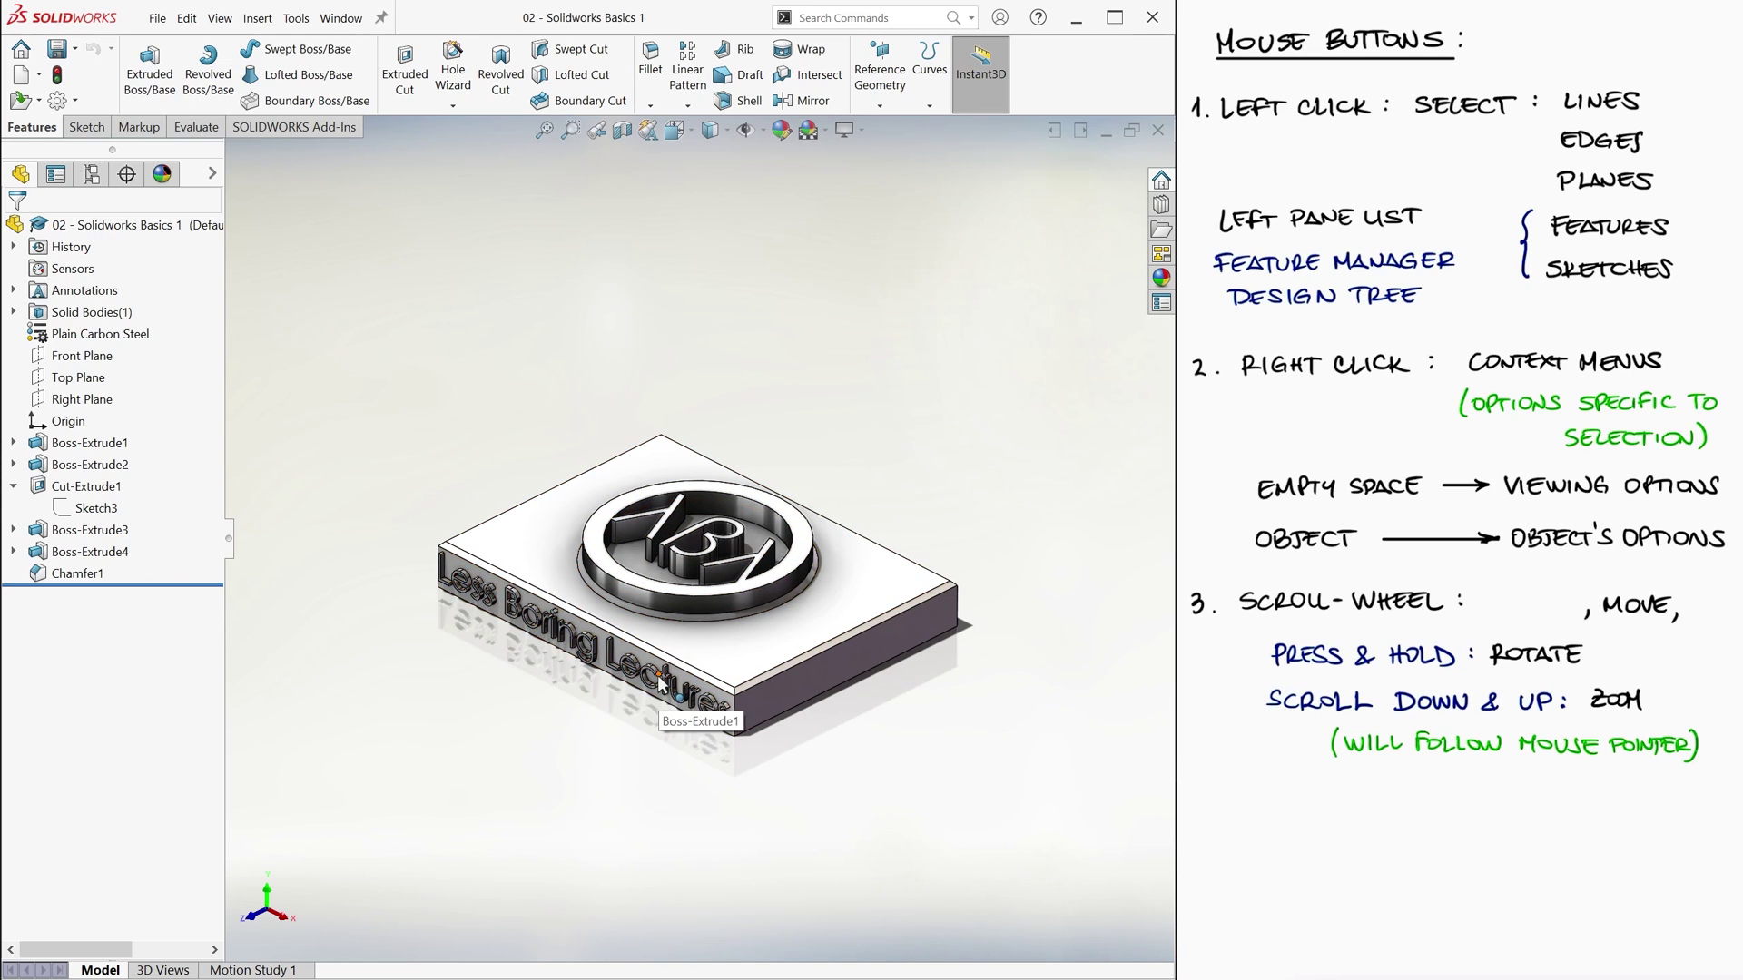
scroll(661, 688, down, 5)
scroll(674, 653, down, 2)
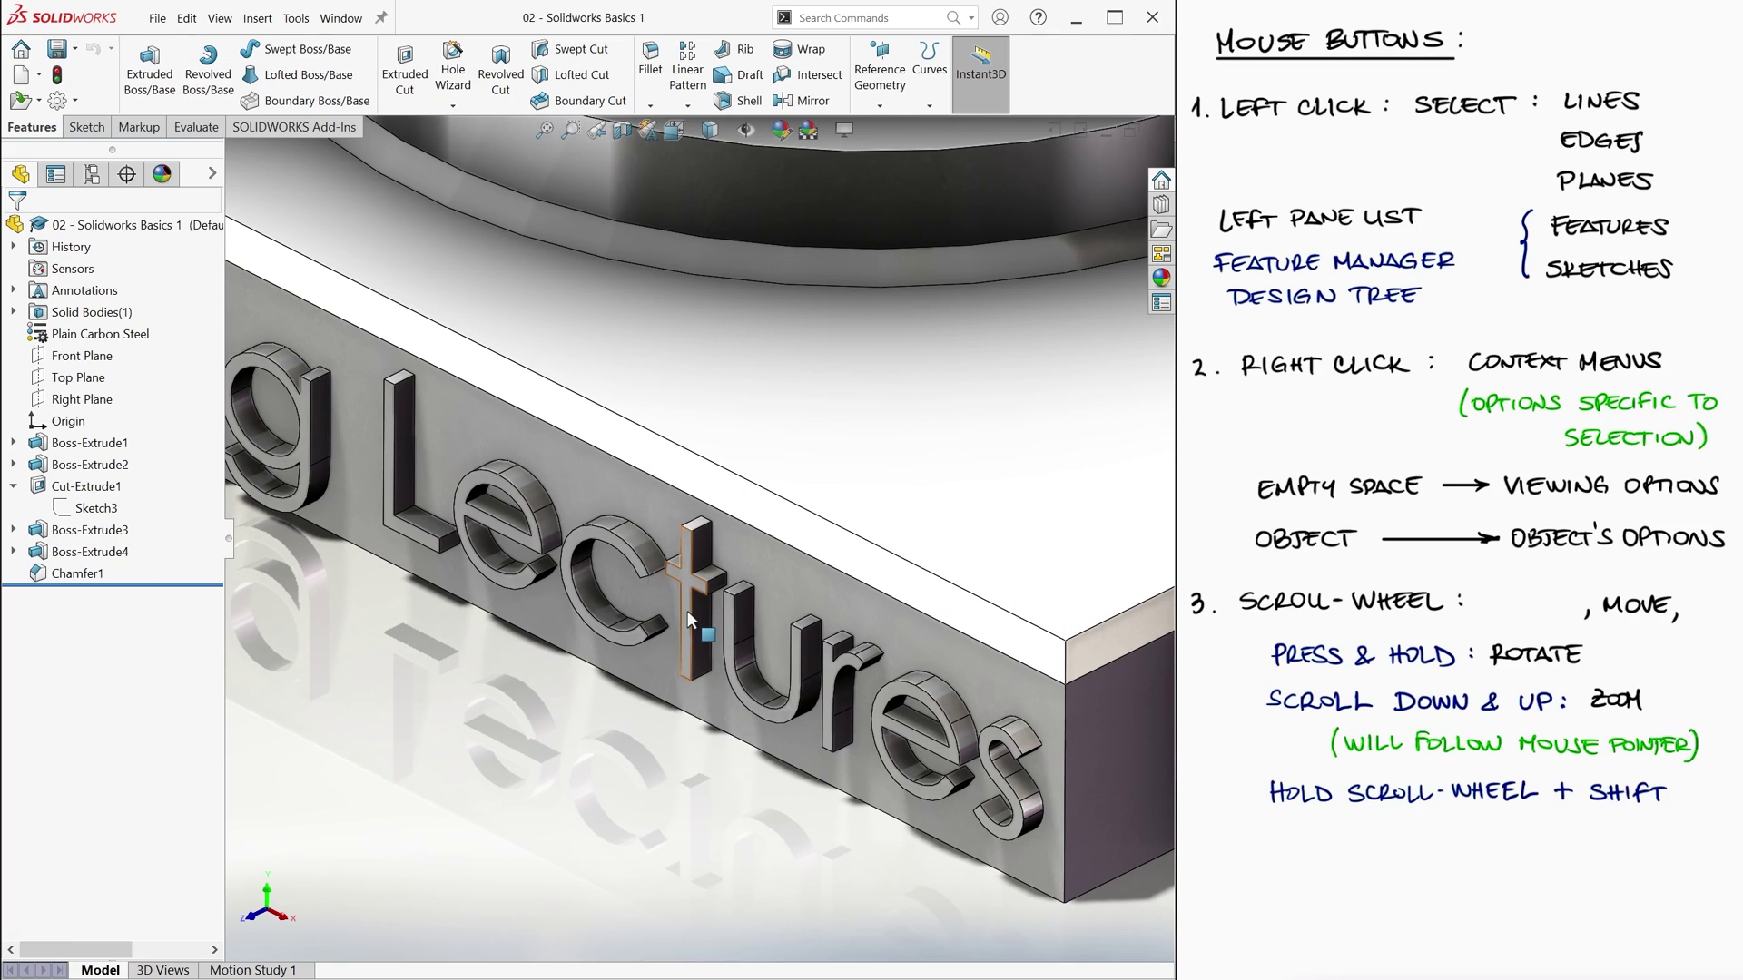
ctrl+scroll(690, 623, up, 3)
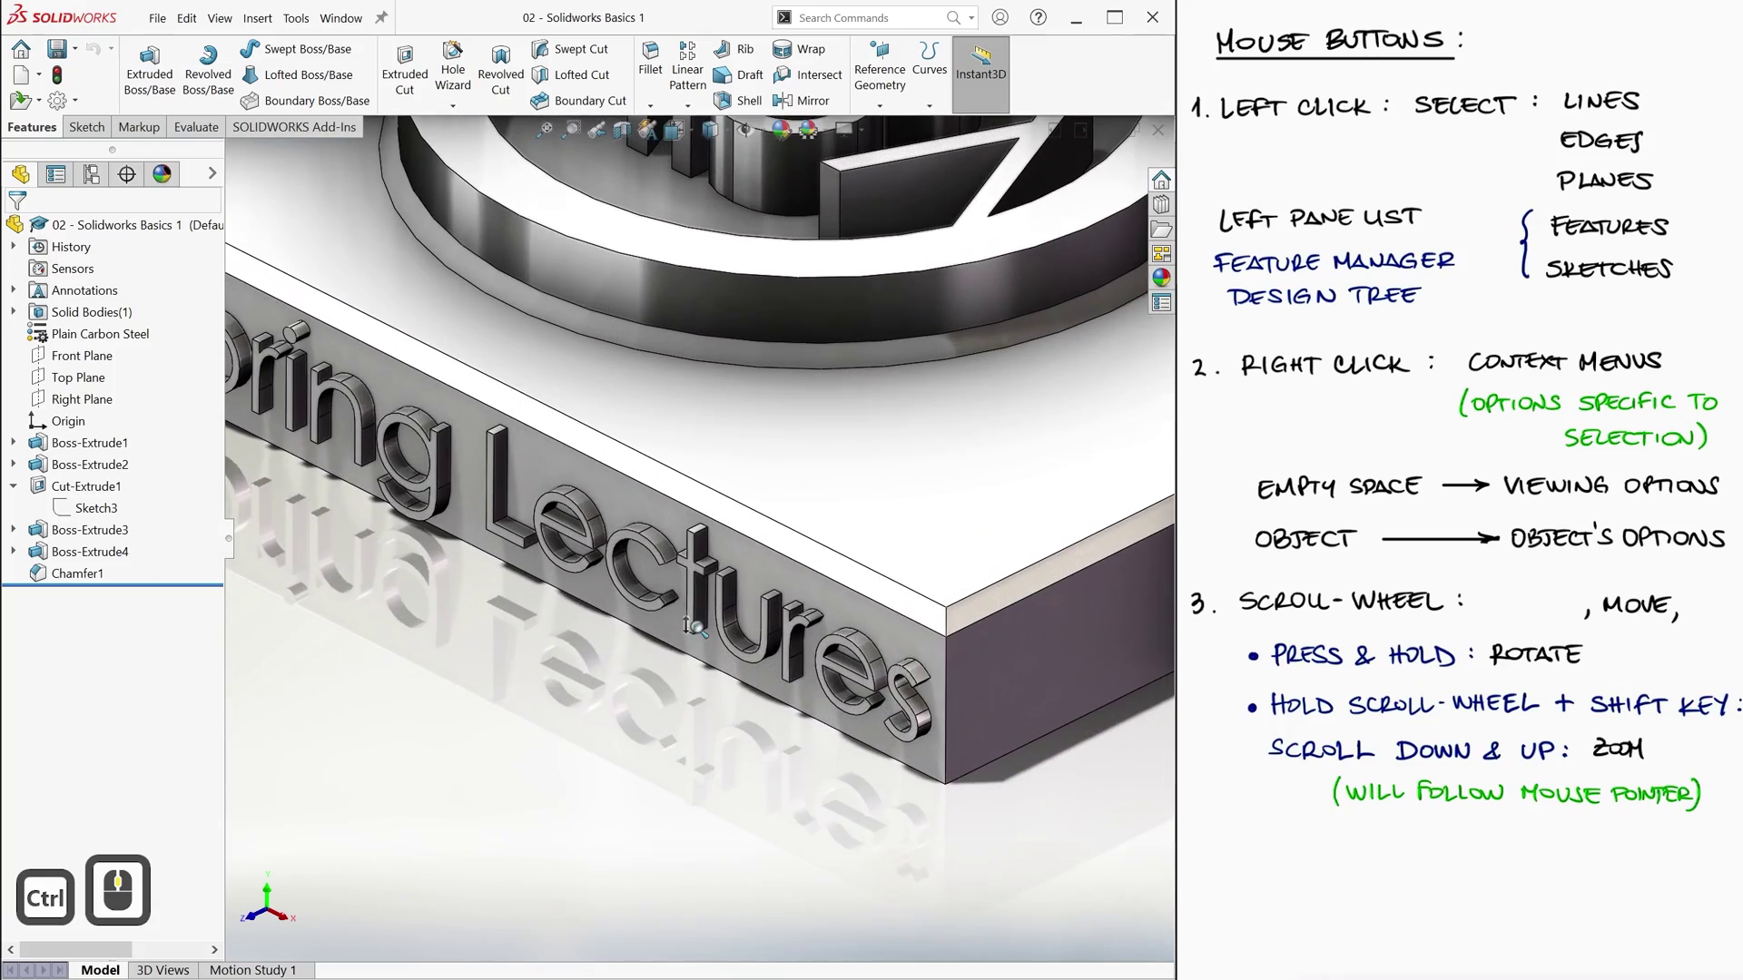
ctrl+scroll(690, 636, up, 5)
ctrl+scroll(695, 635, down, 8)
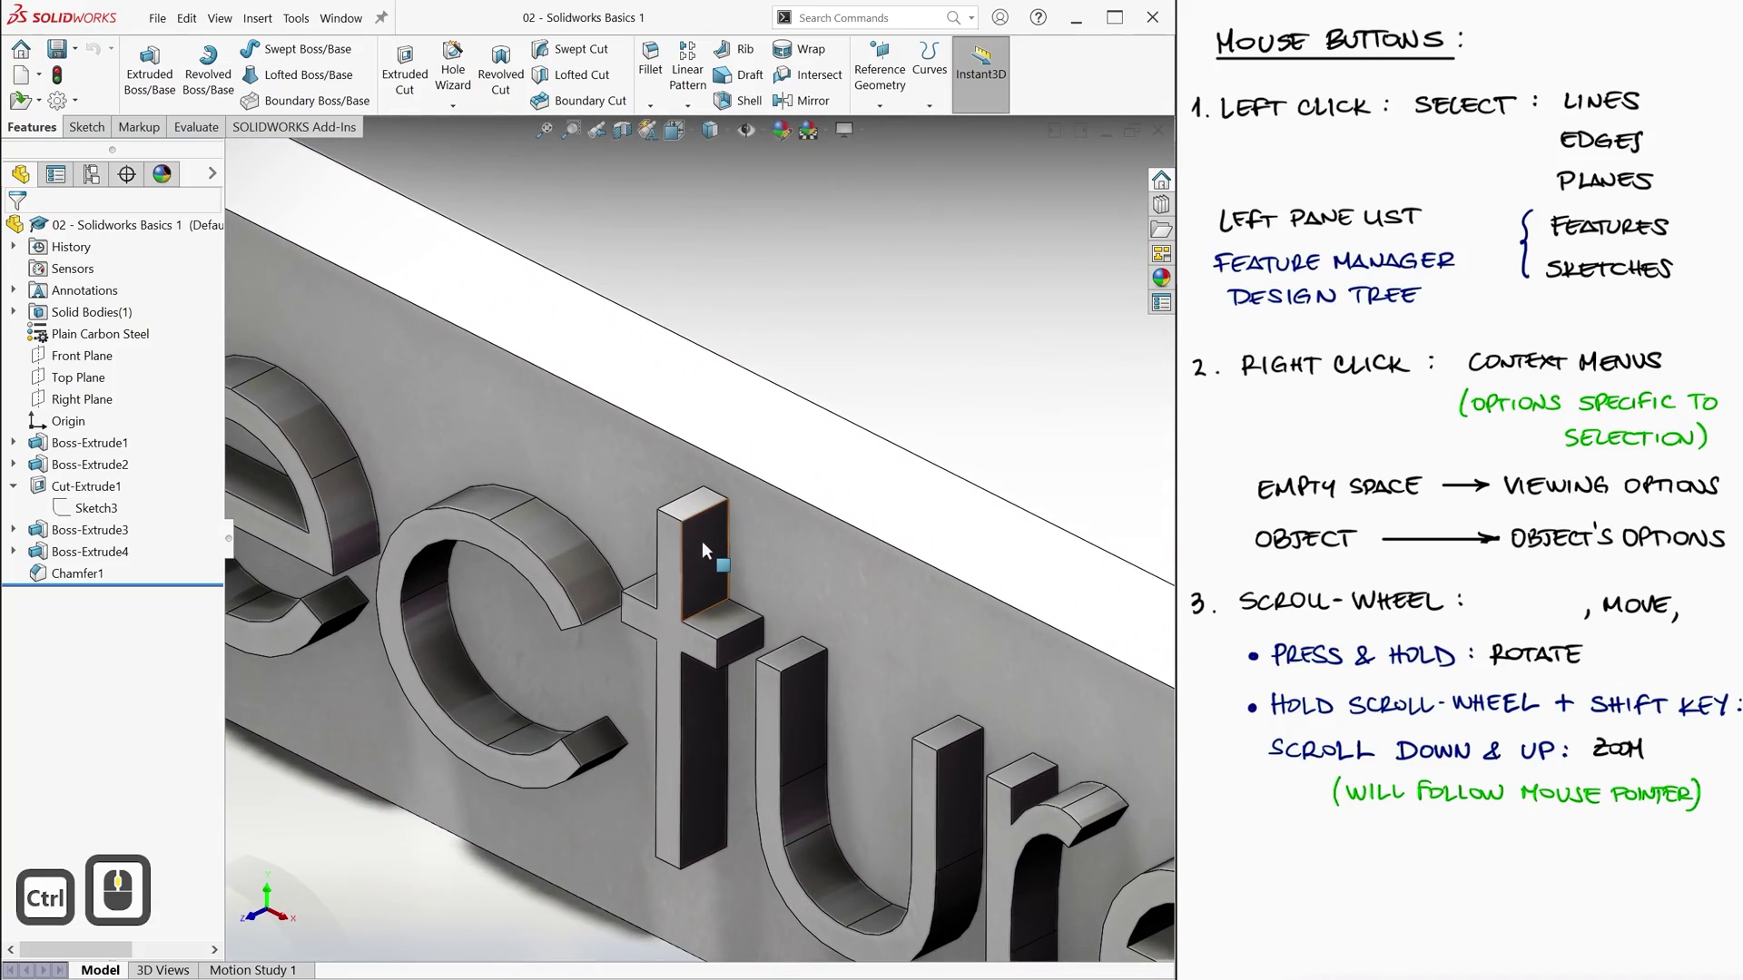
ctrl+scroll(699, 537, up, 6)
ctrl+scroll(972, 408, down, 4)
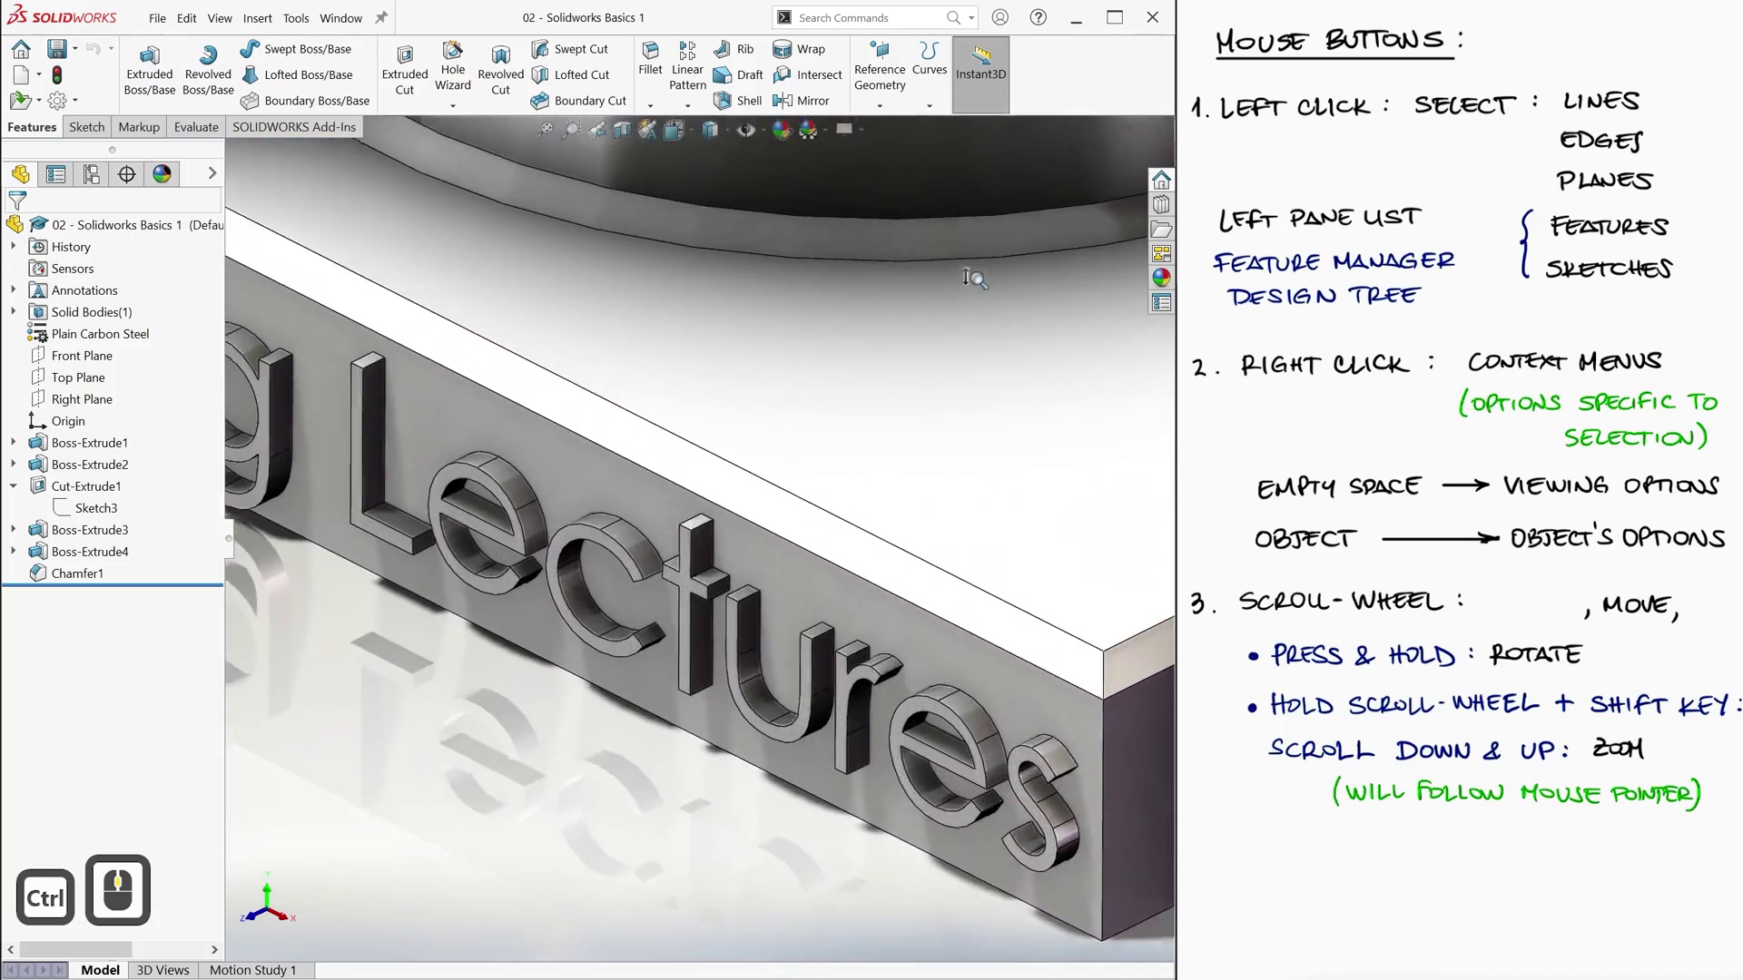
ctrl+scroll(506, 717, up, 4)
ctrl+scroll(267, 790, down, 5)
ctrl+scroll(265, 862, up, 5)
ctrl+scroll(264, 824, down, 5)
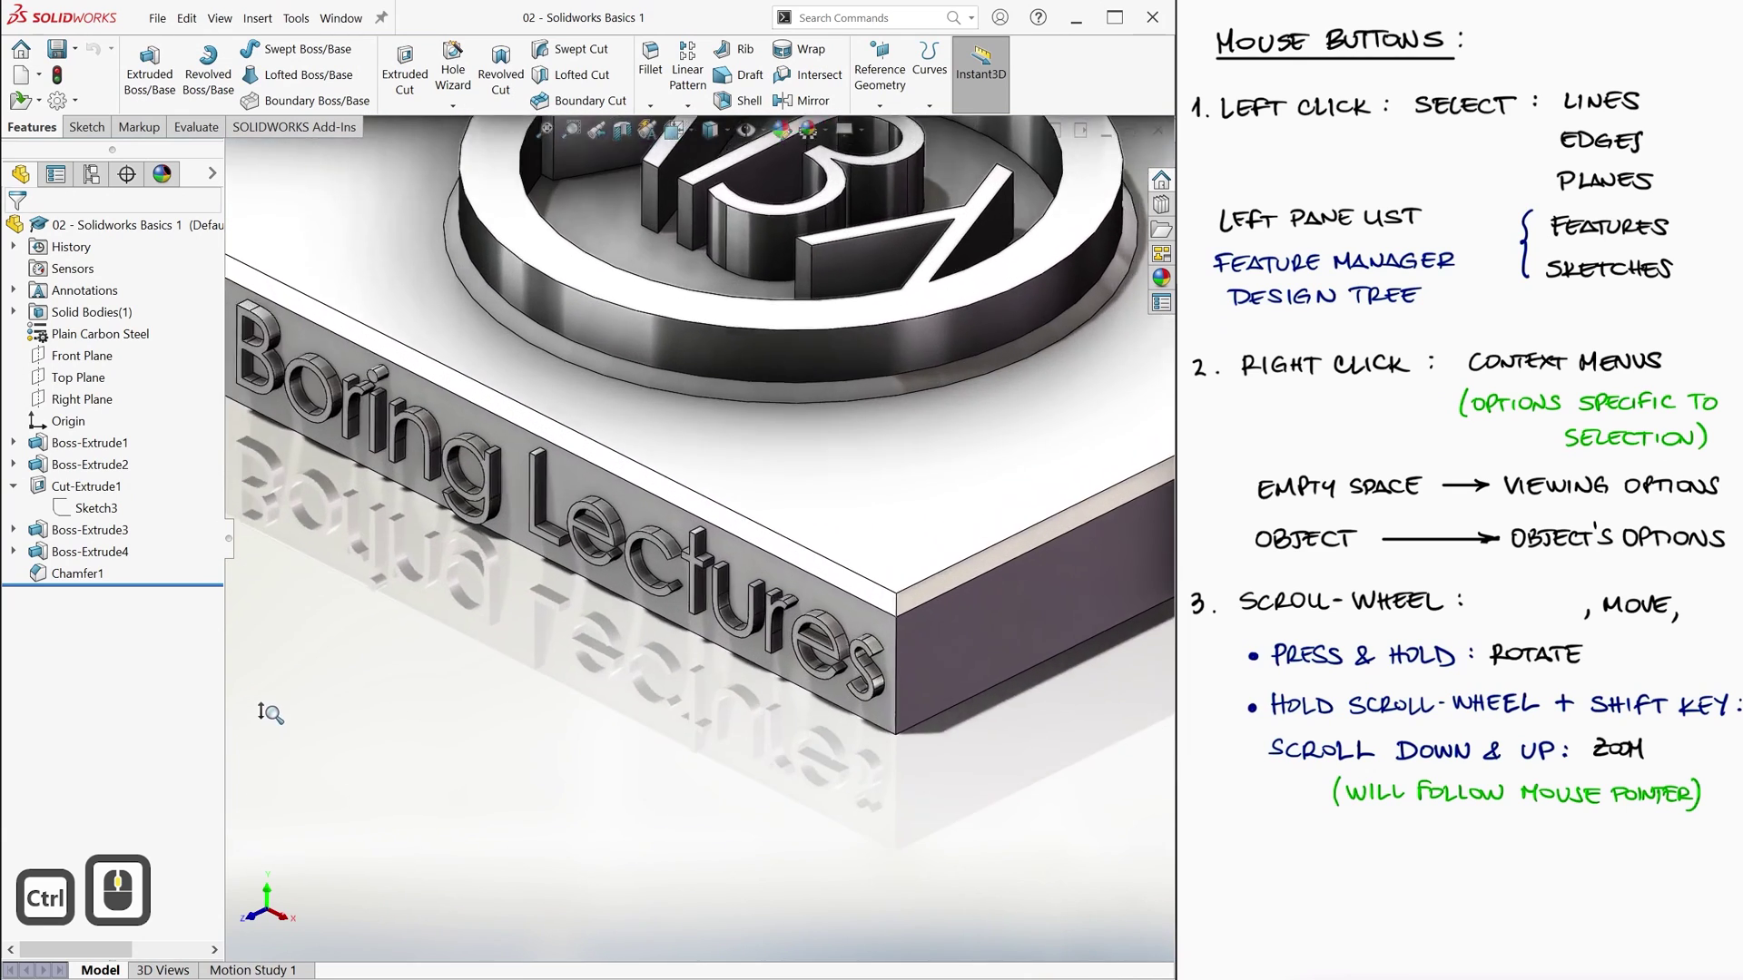
ctrl+scroll(268, 761, up, 2)
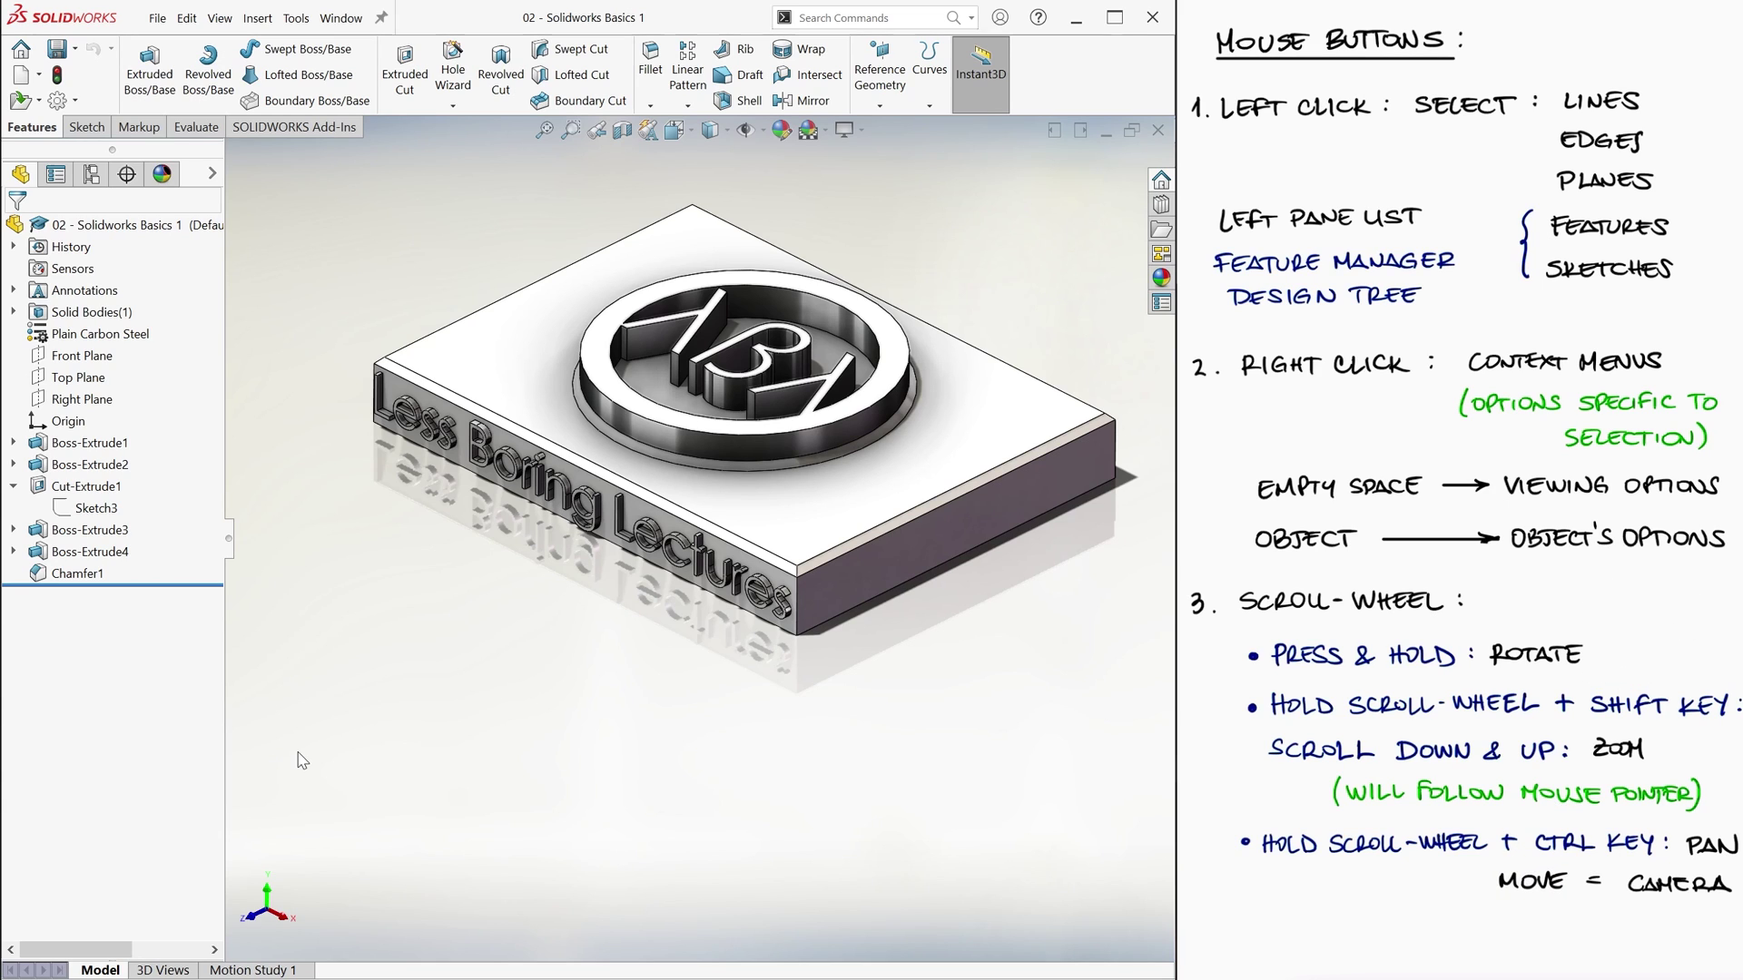
shift+middle_drag(303, 760, 262, 833)
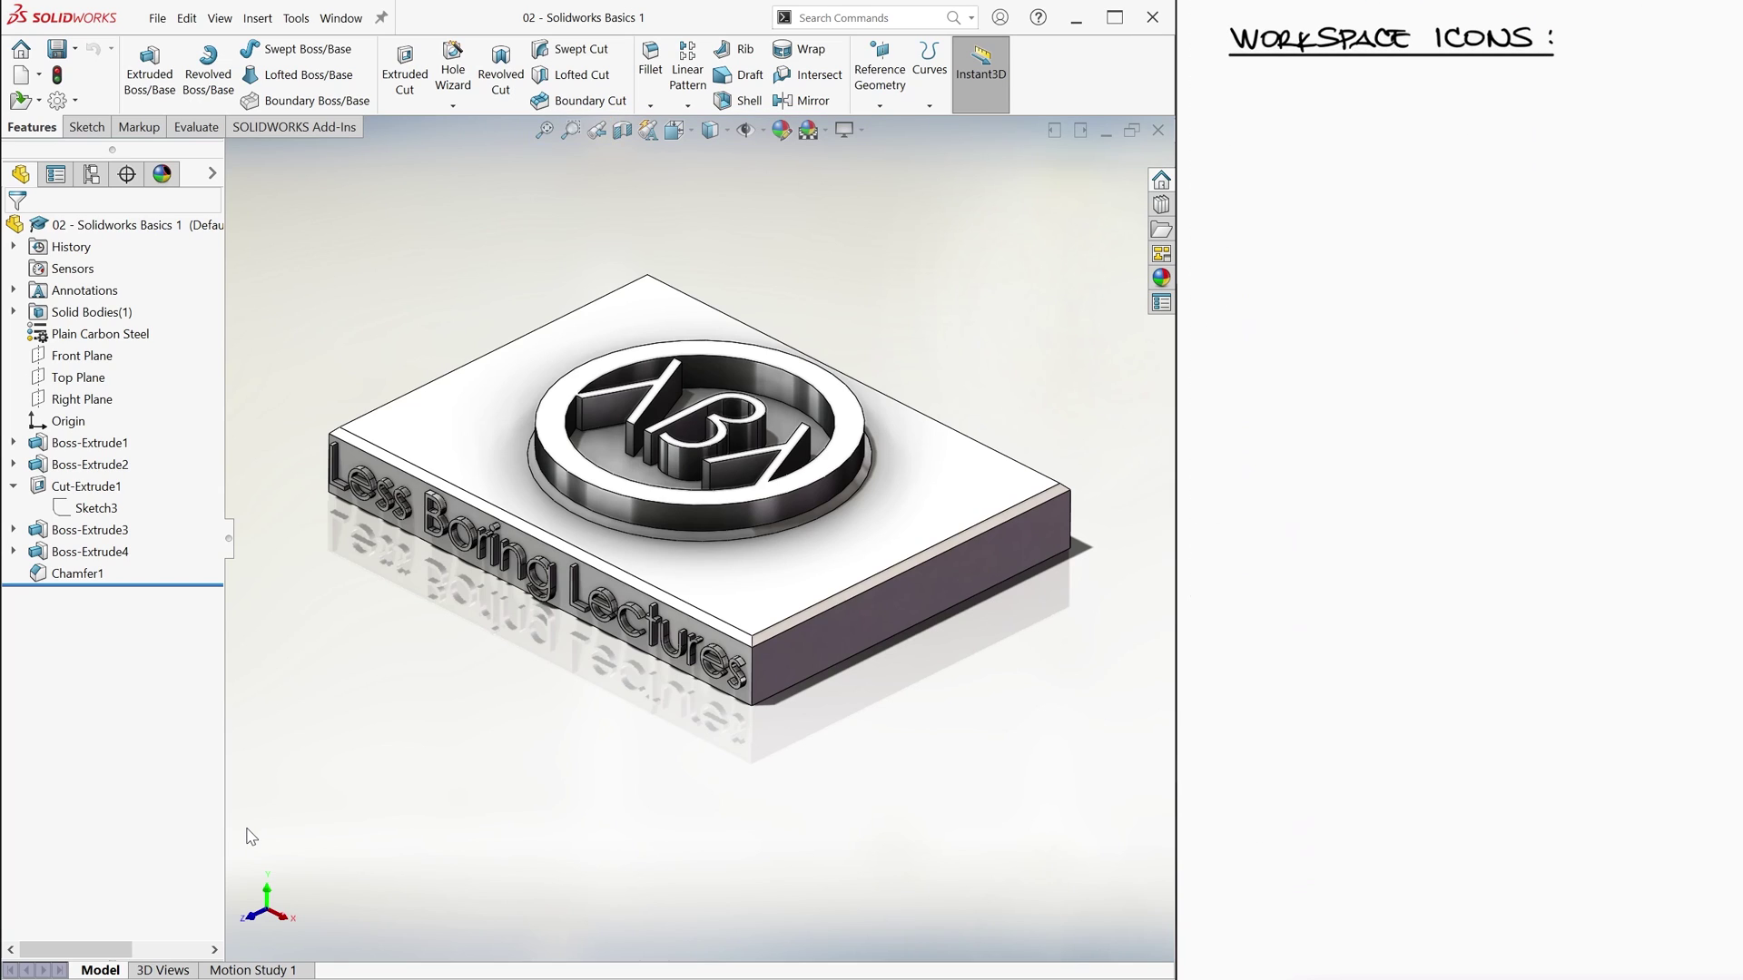
Restore the full plate with Zoom to Fit after each zoom and pan, finishing with the F key
click(544, 132)
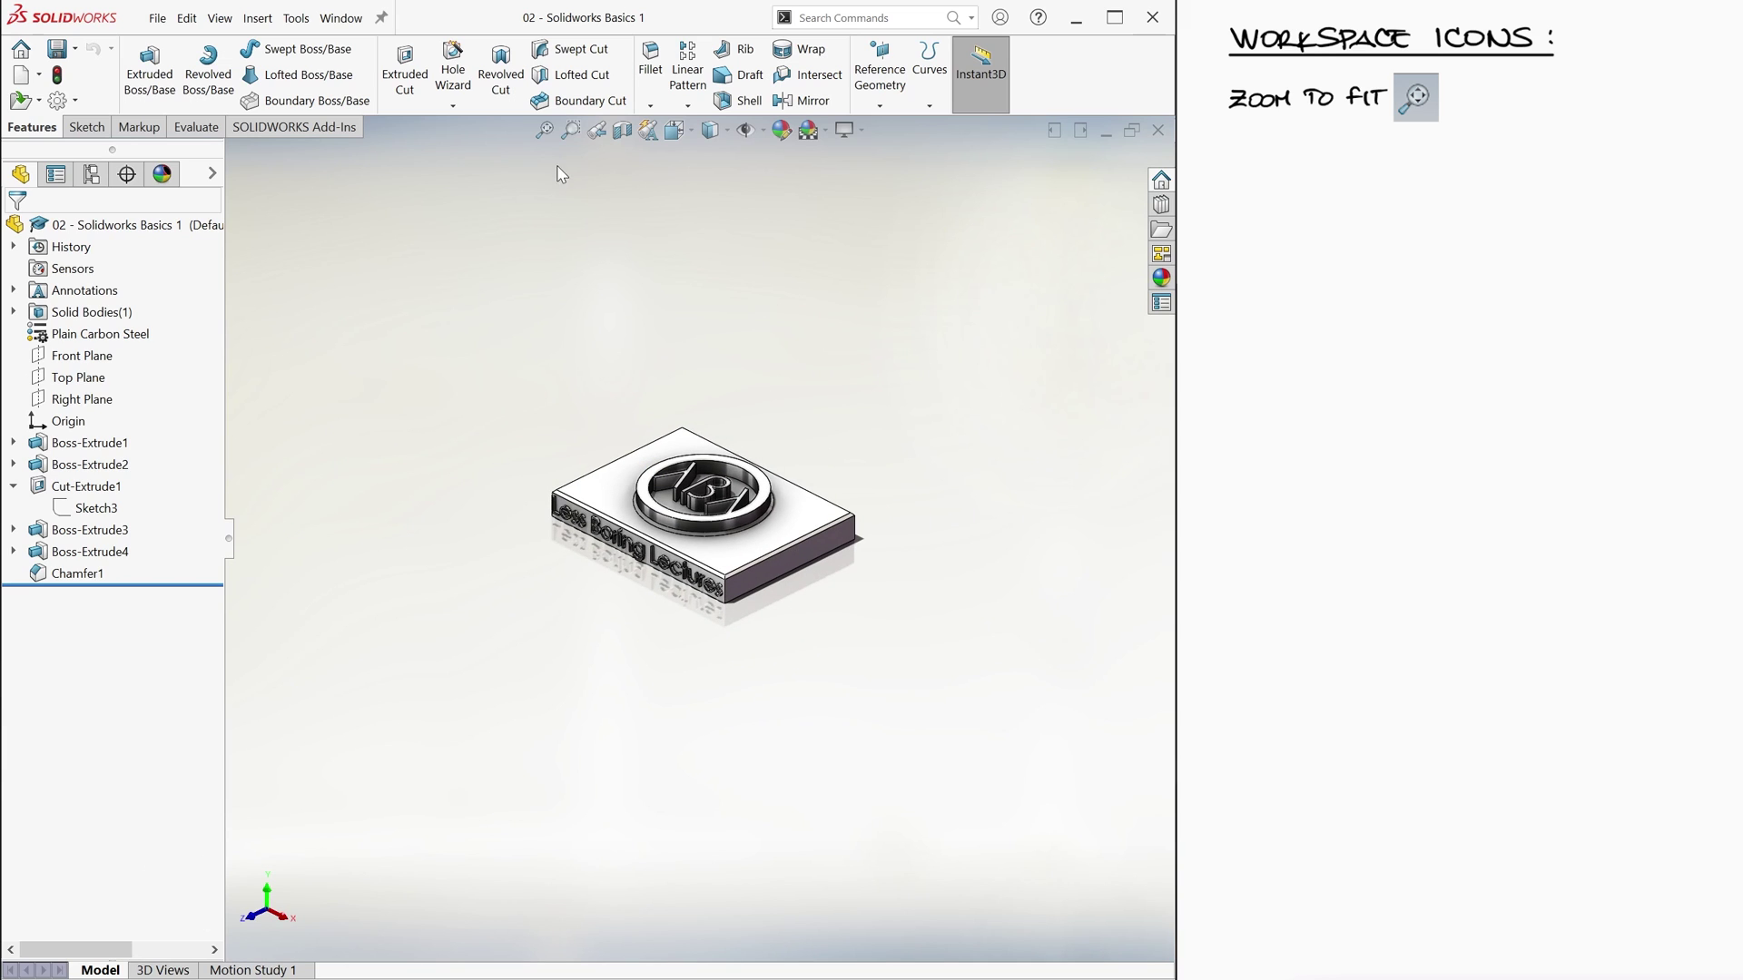
click(543, 133)
scroll(458, 484, down, 5)
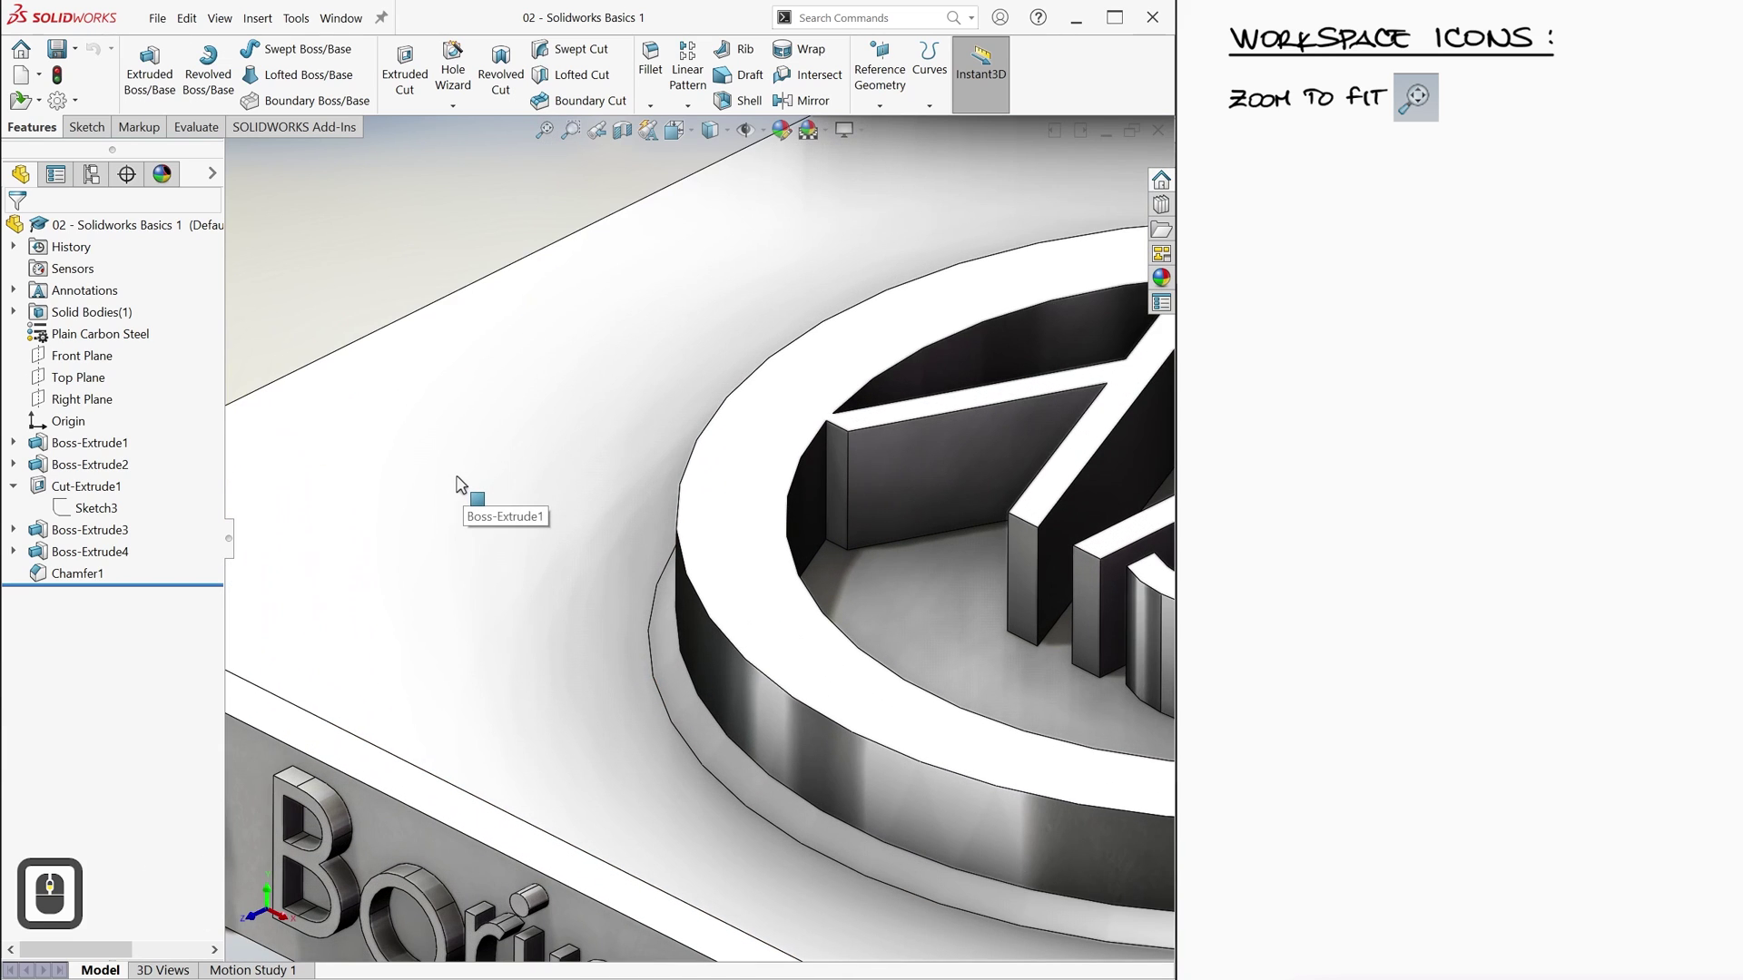
click(544, 132)
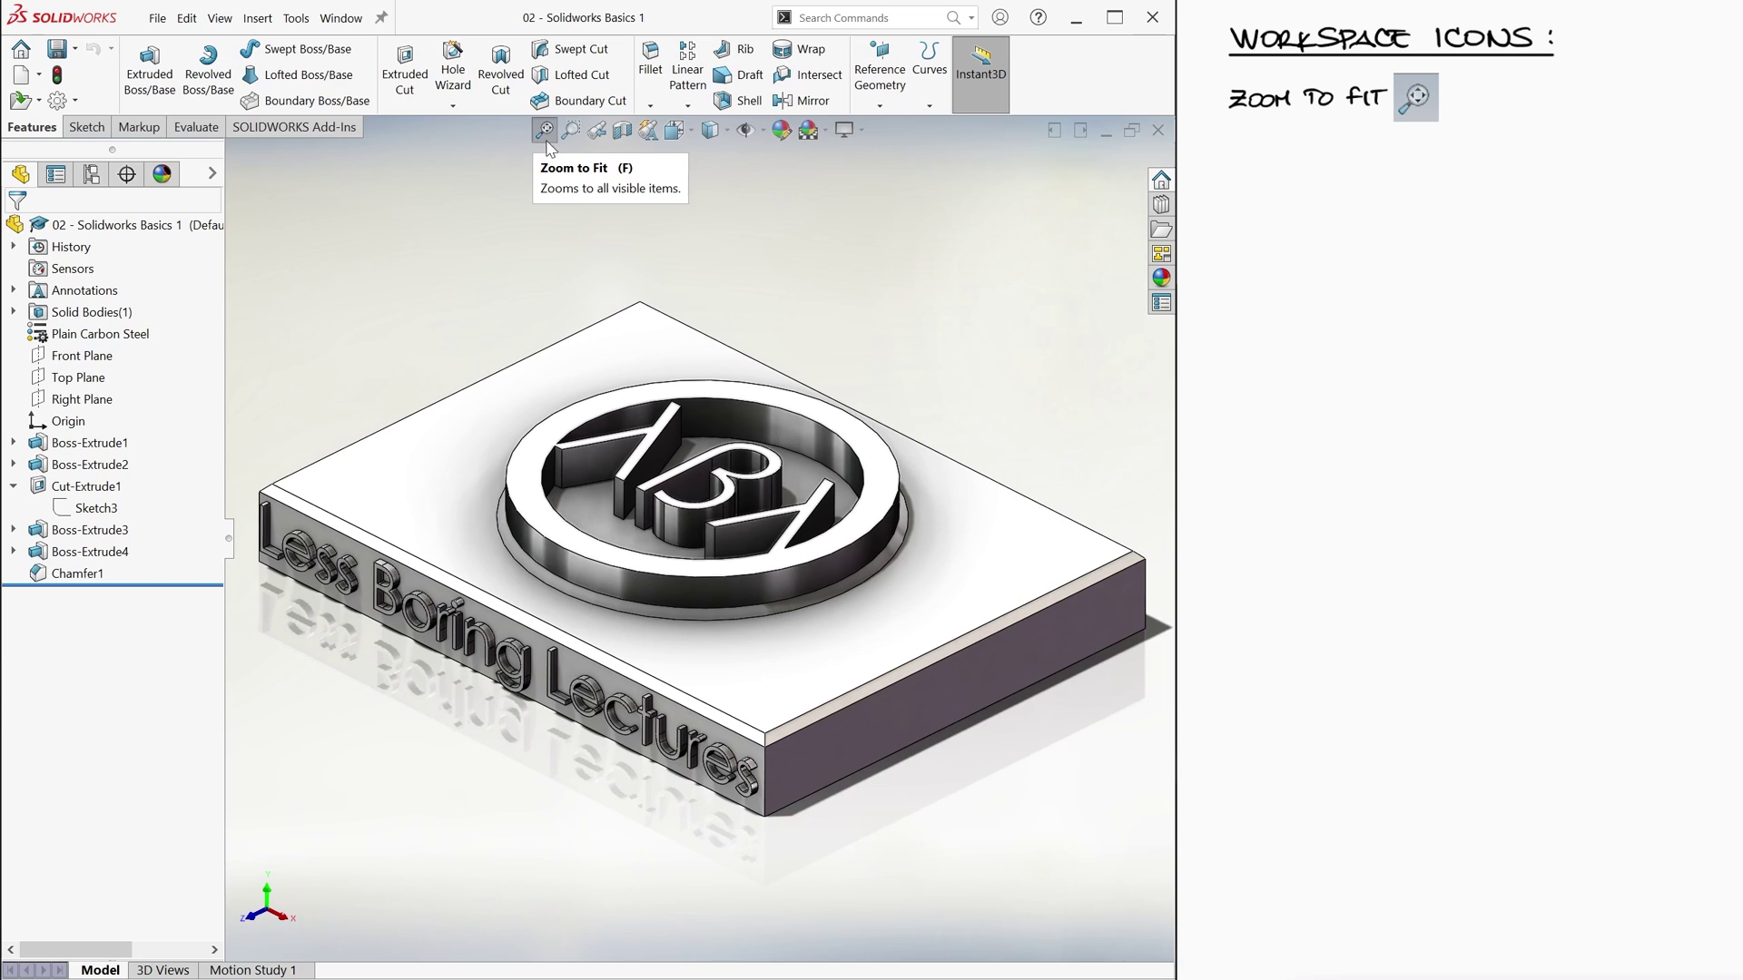
ctrl+middle_drag(543, 139, 1019, 455)
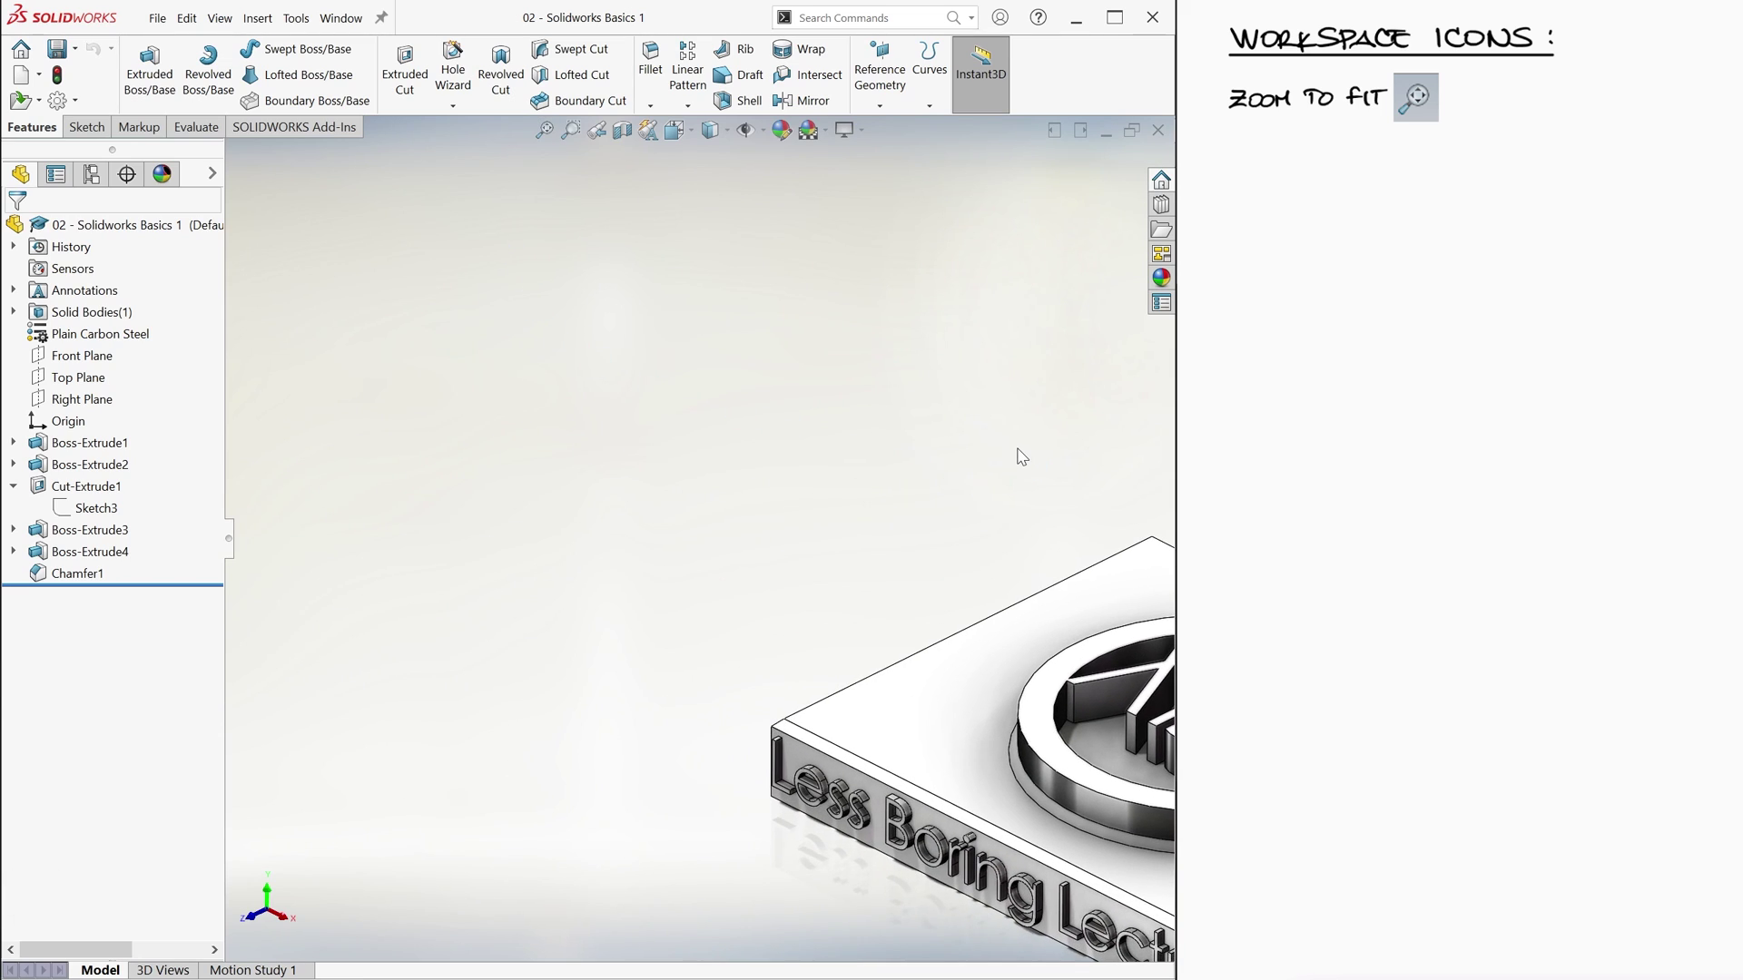
click(544, 131)
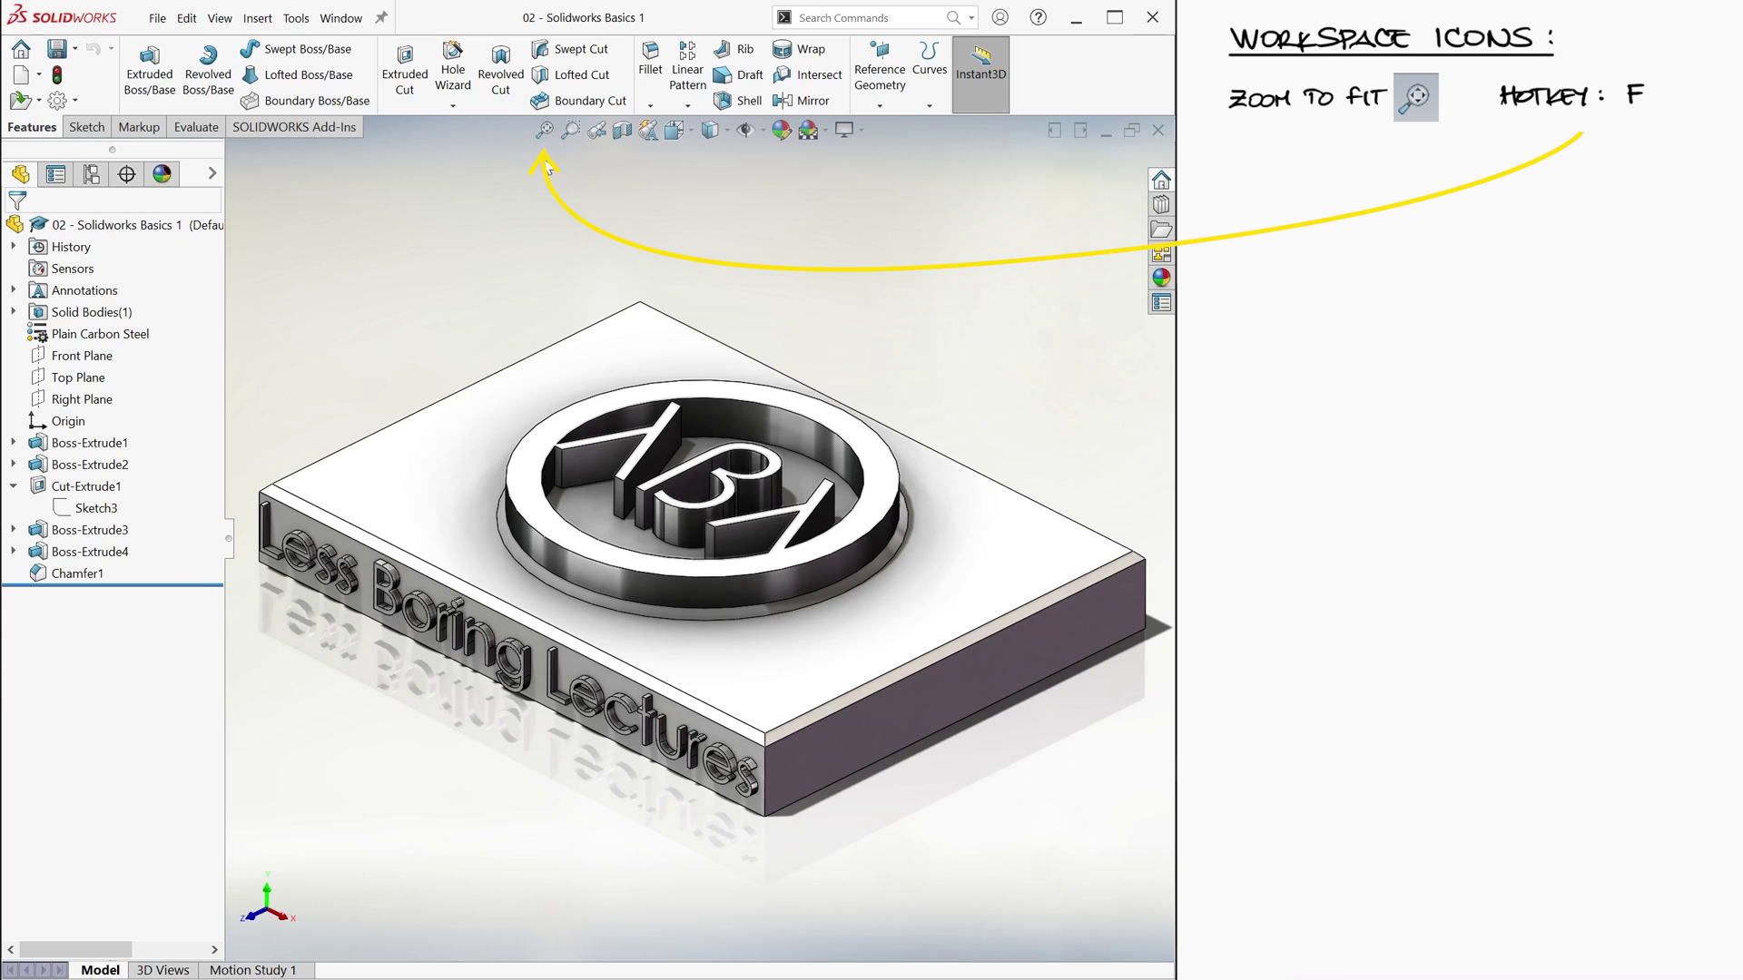
scroll(442, 336, up, 5)
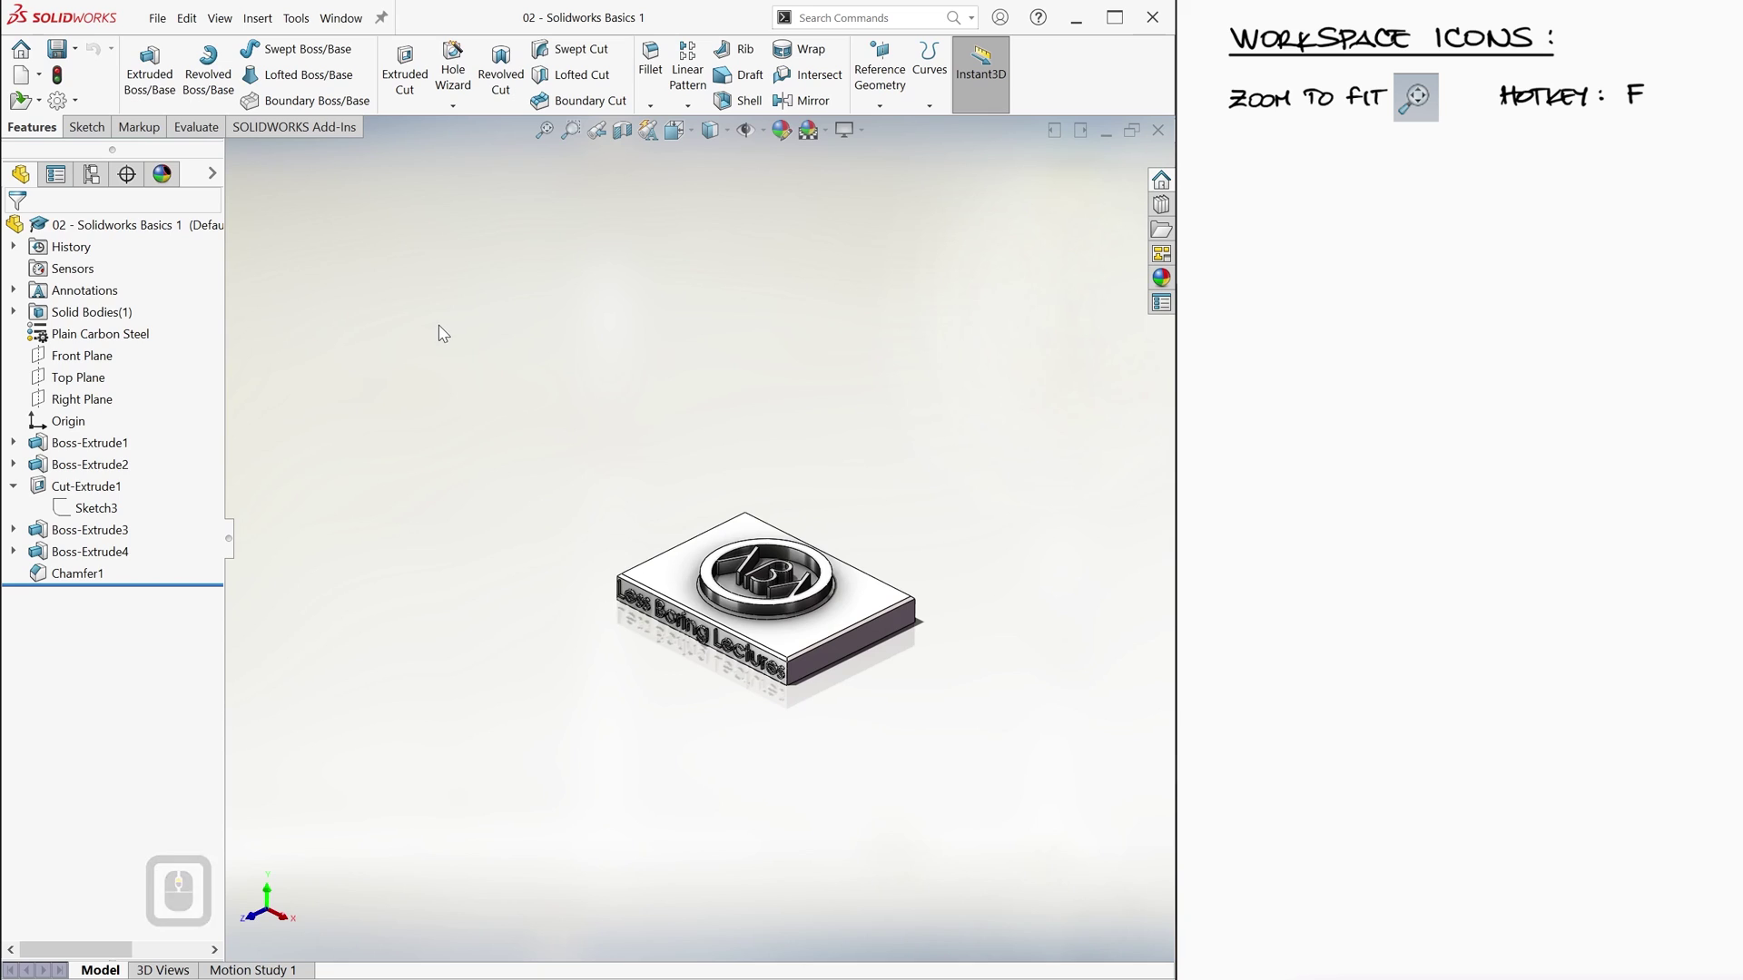
ctrl+middle_drag(444, 356, 895, 377)
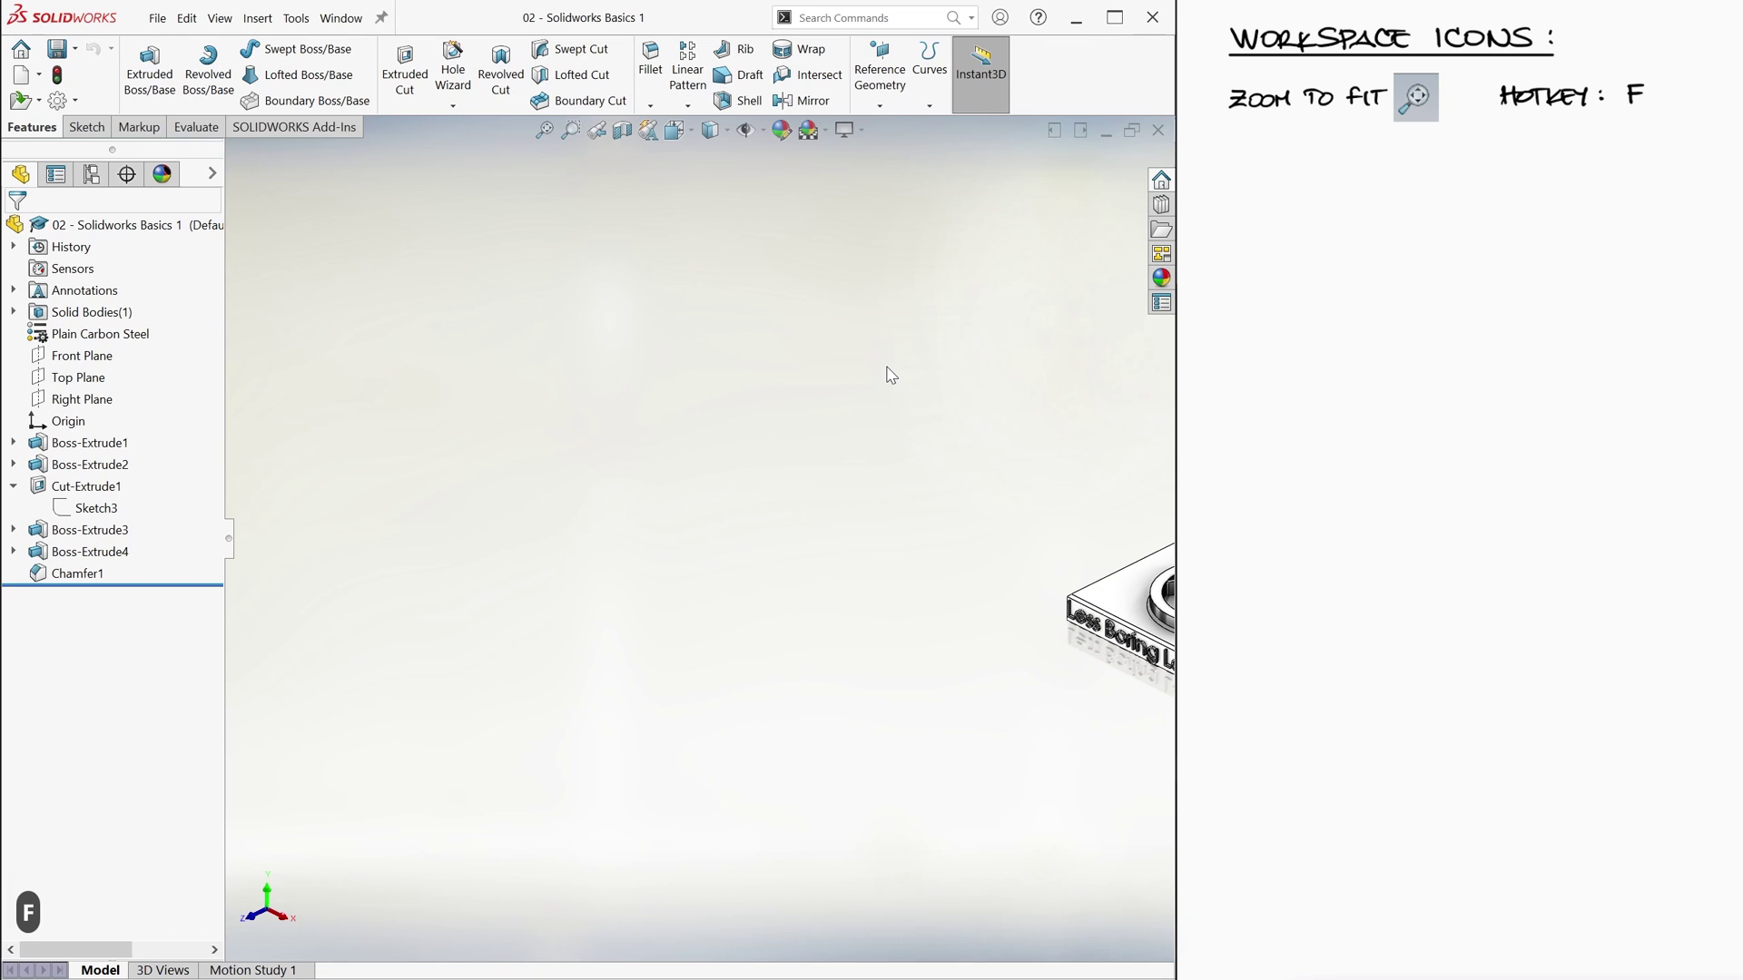
key(f)
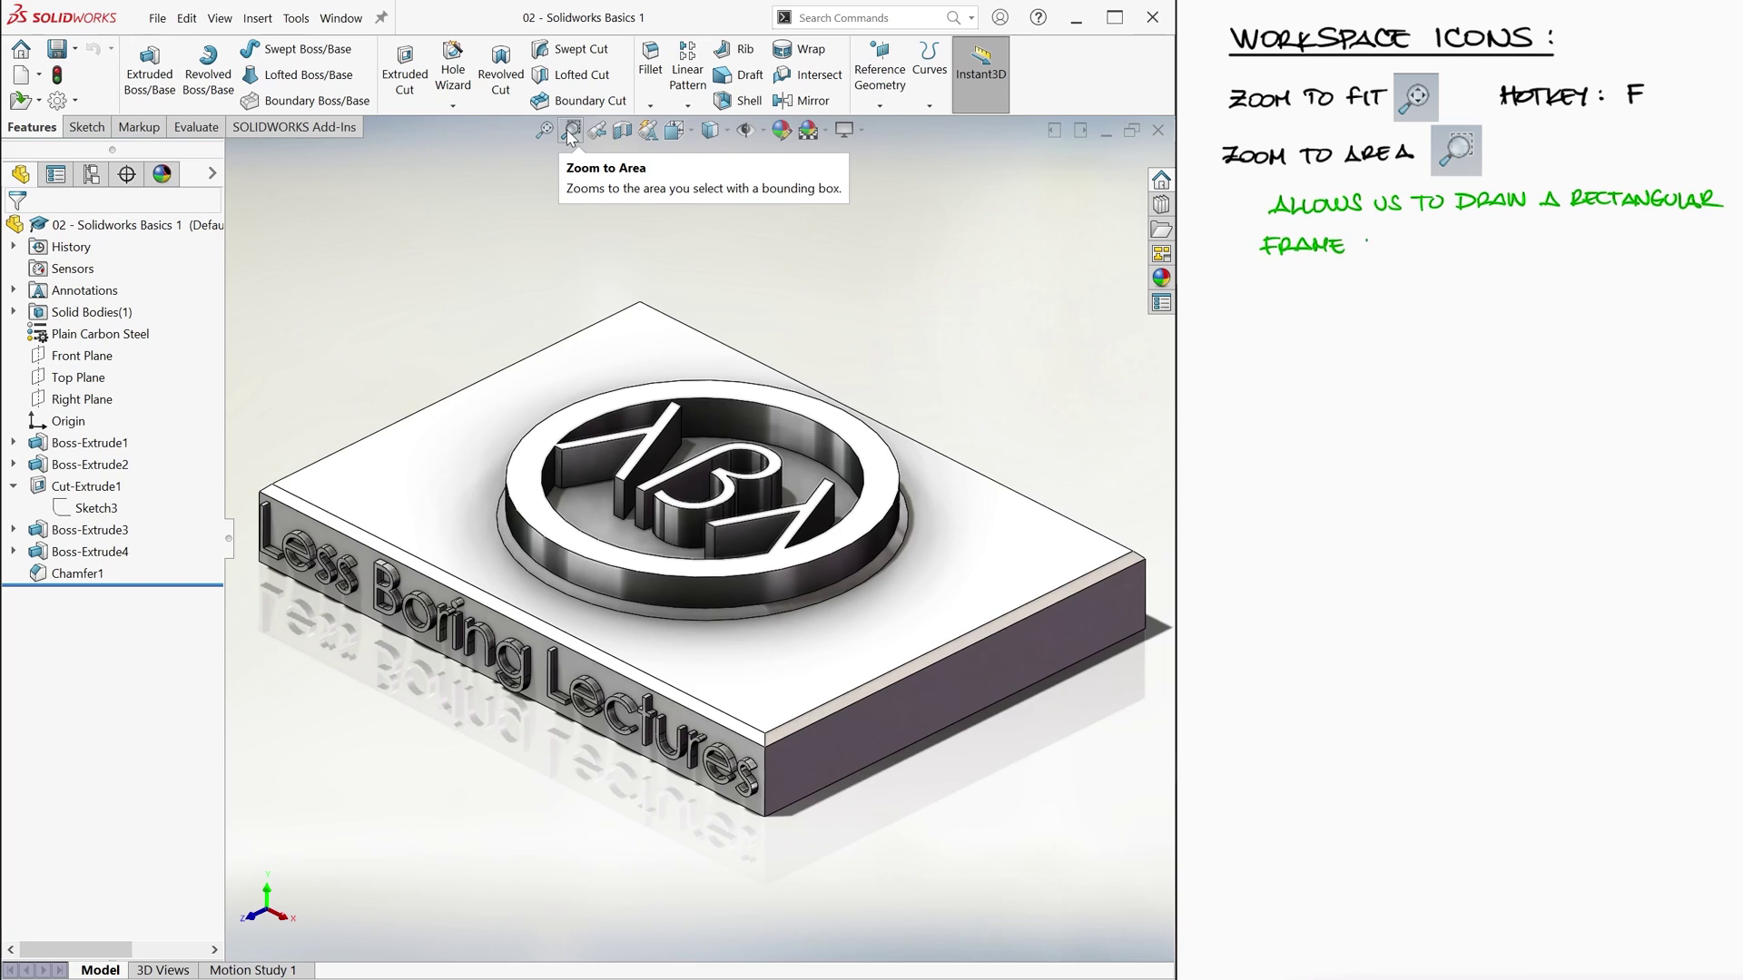
Zoom to Area over the Less lettering, fit with F, then frame-zoom onto the logo centre
click(570, 131)
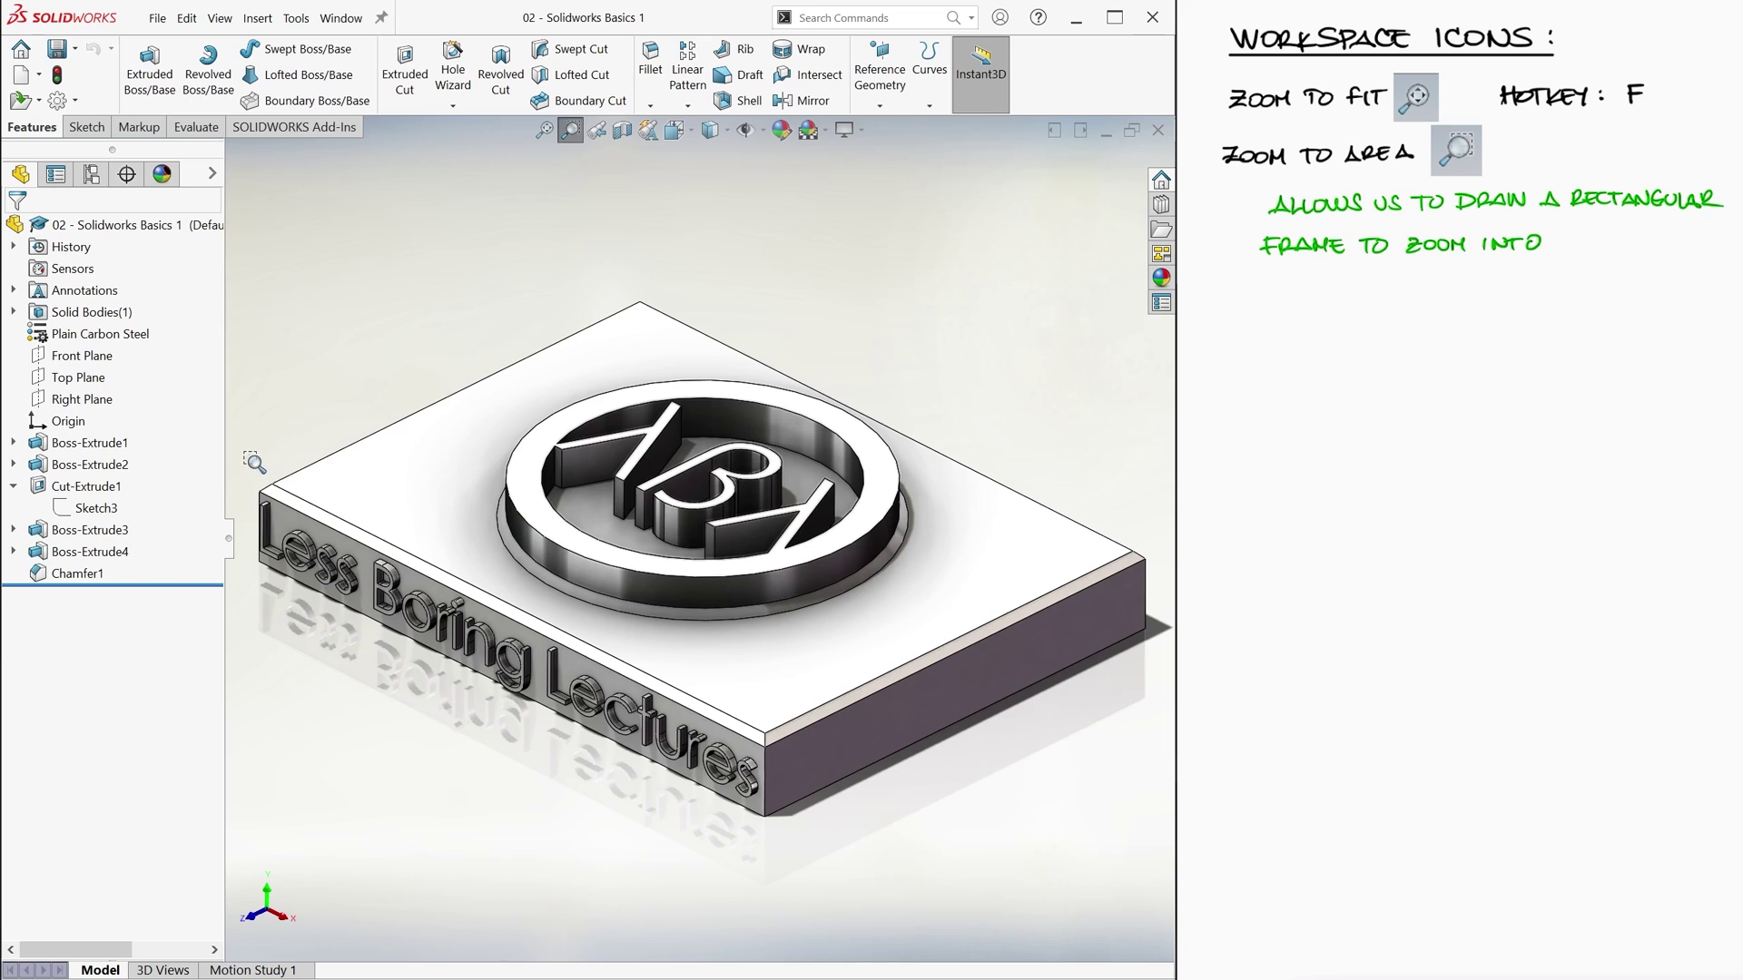
drag(253, 458, 374, 638)
key(f)
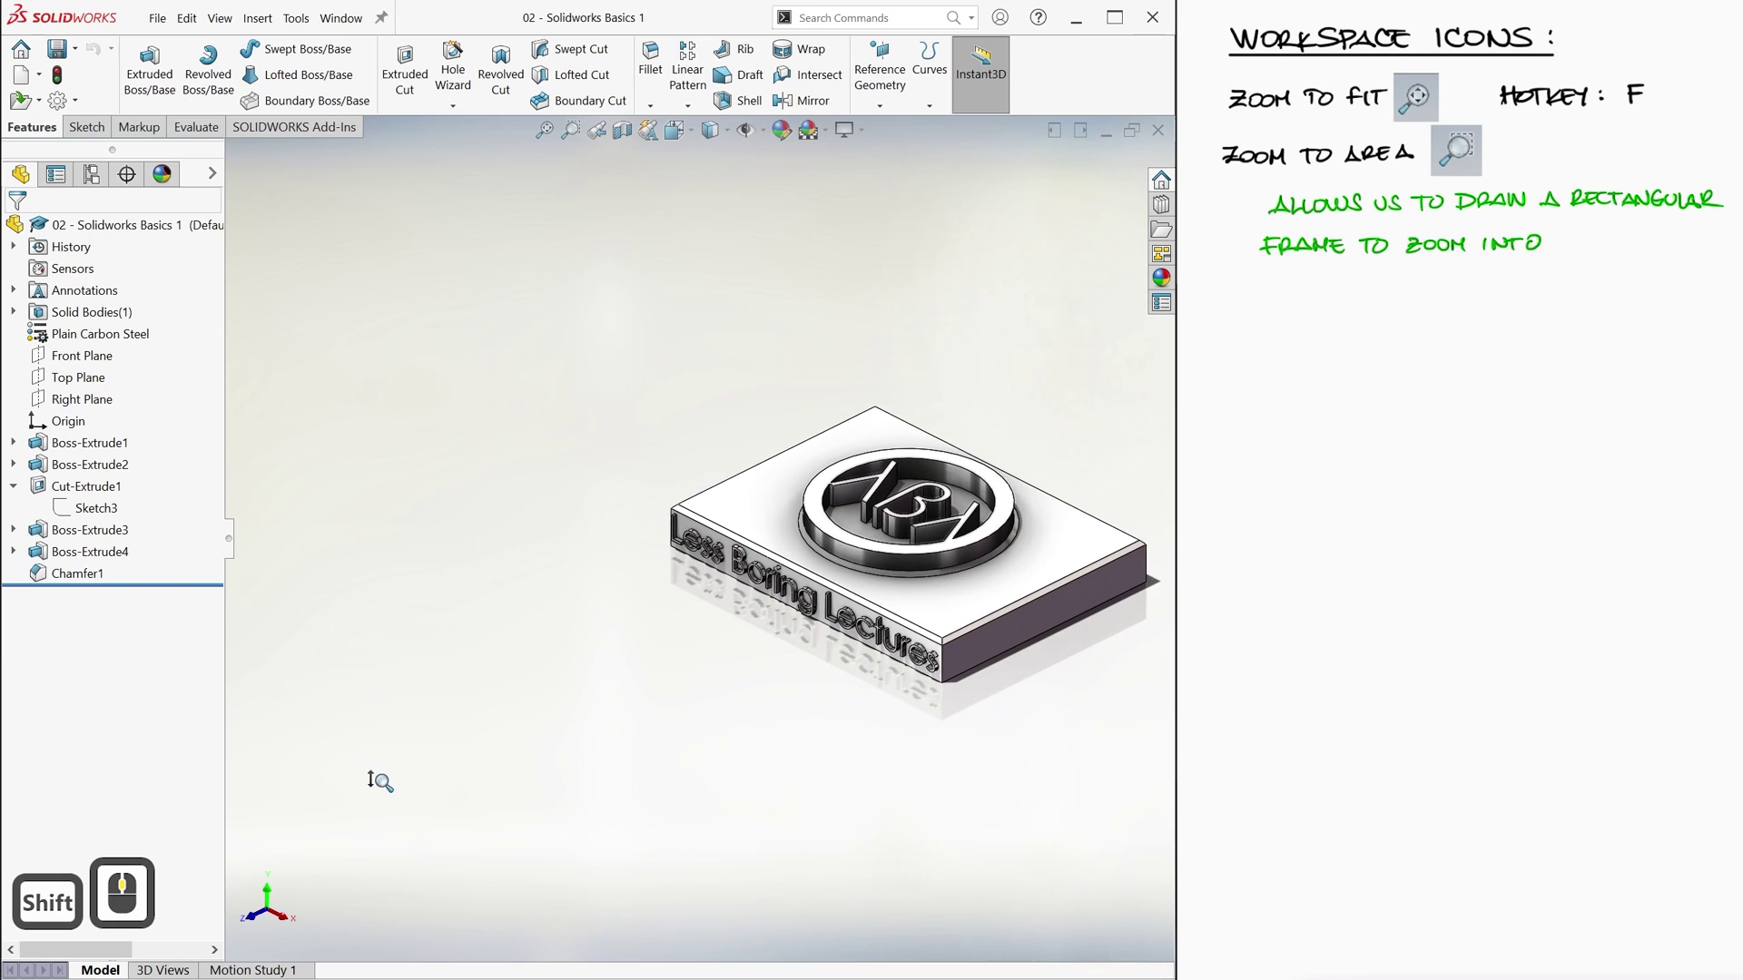
click(570, 131)
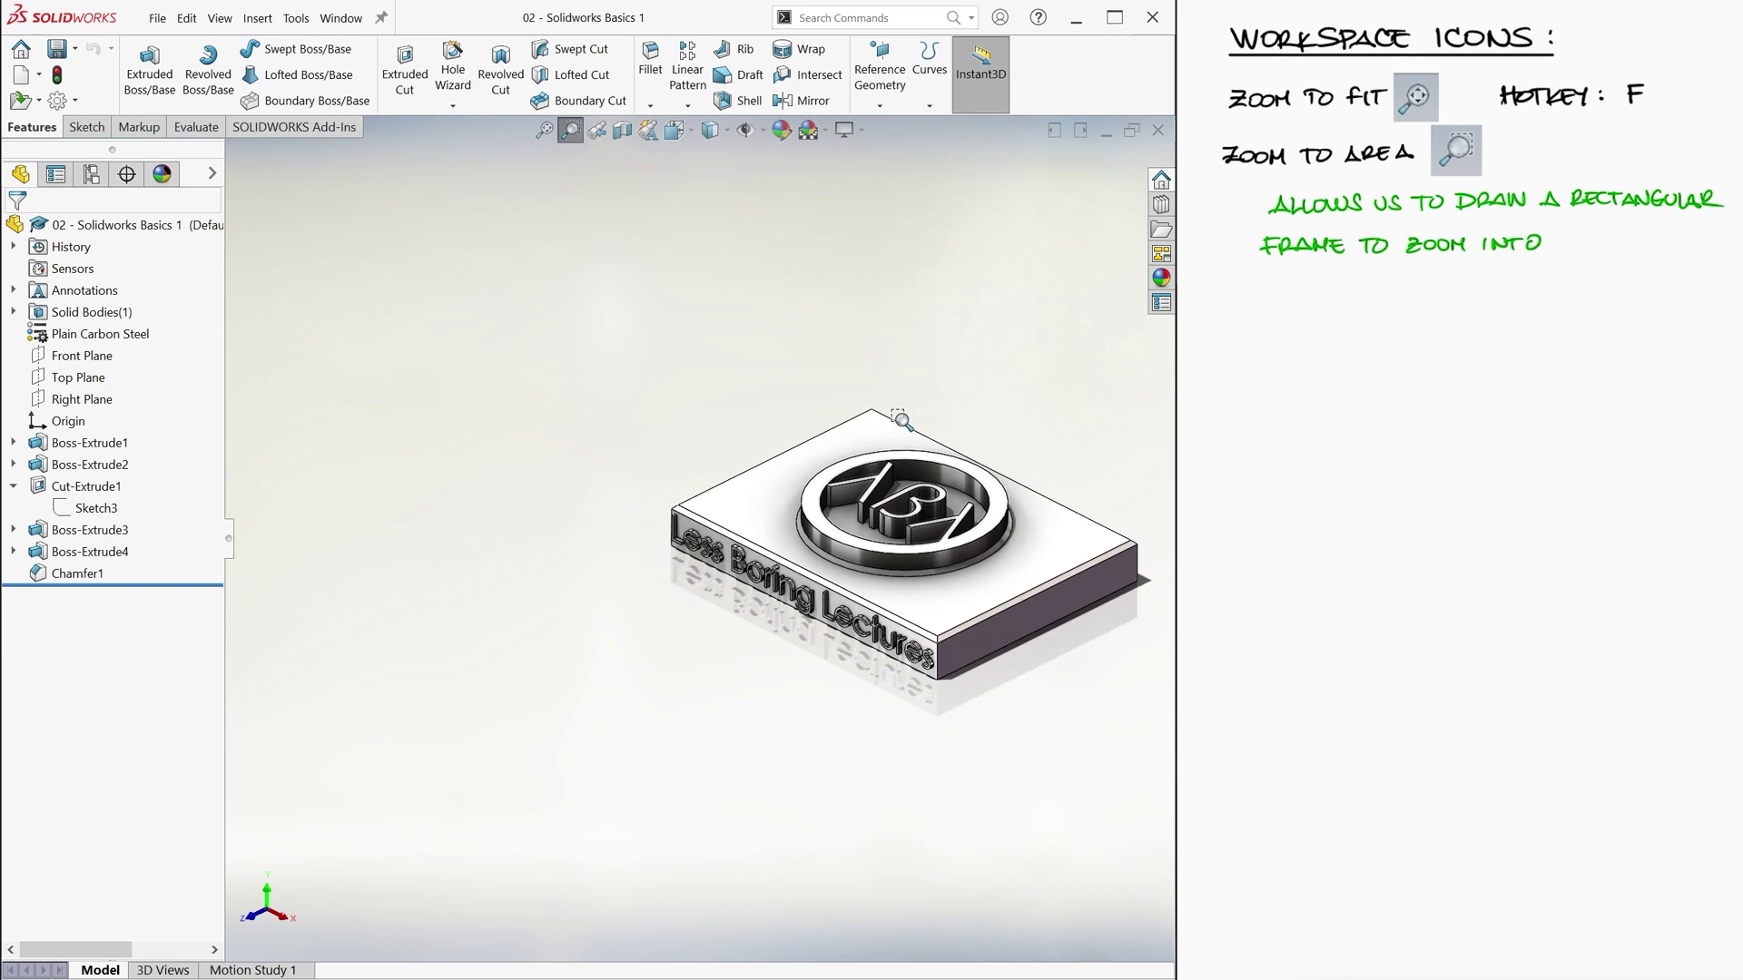
drag(808, 451, 908, 524)
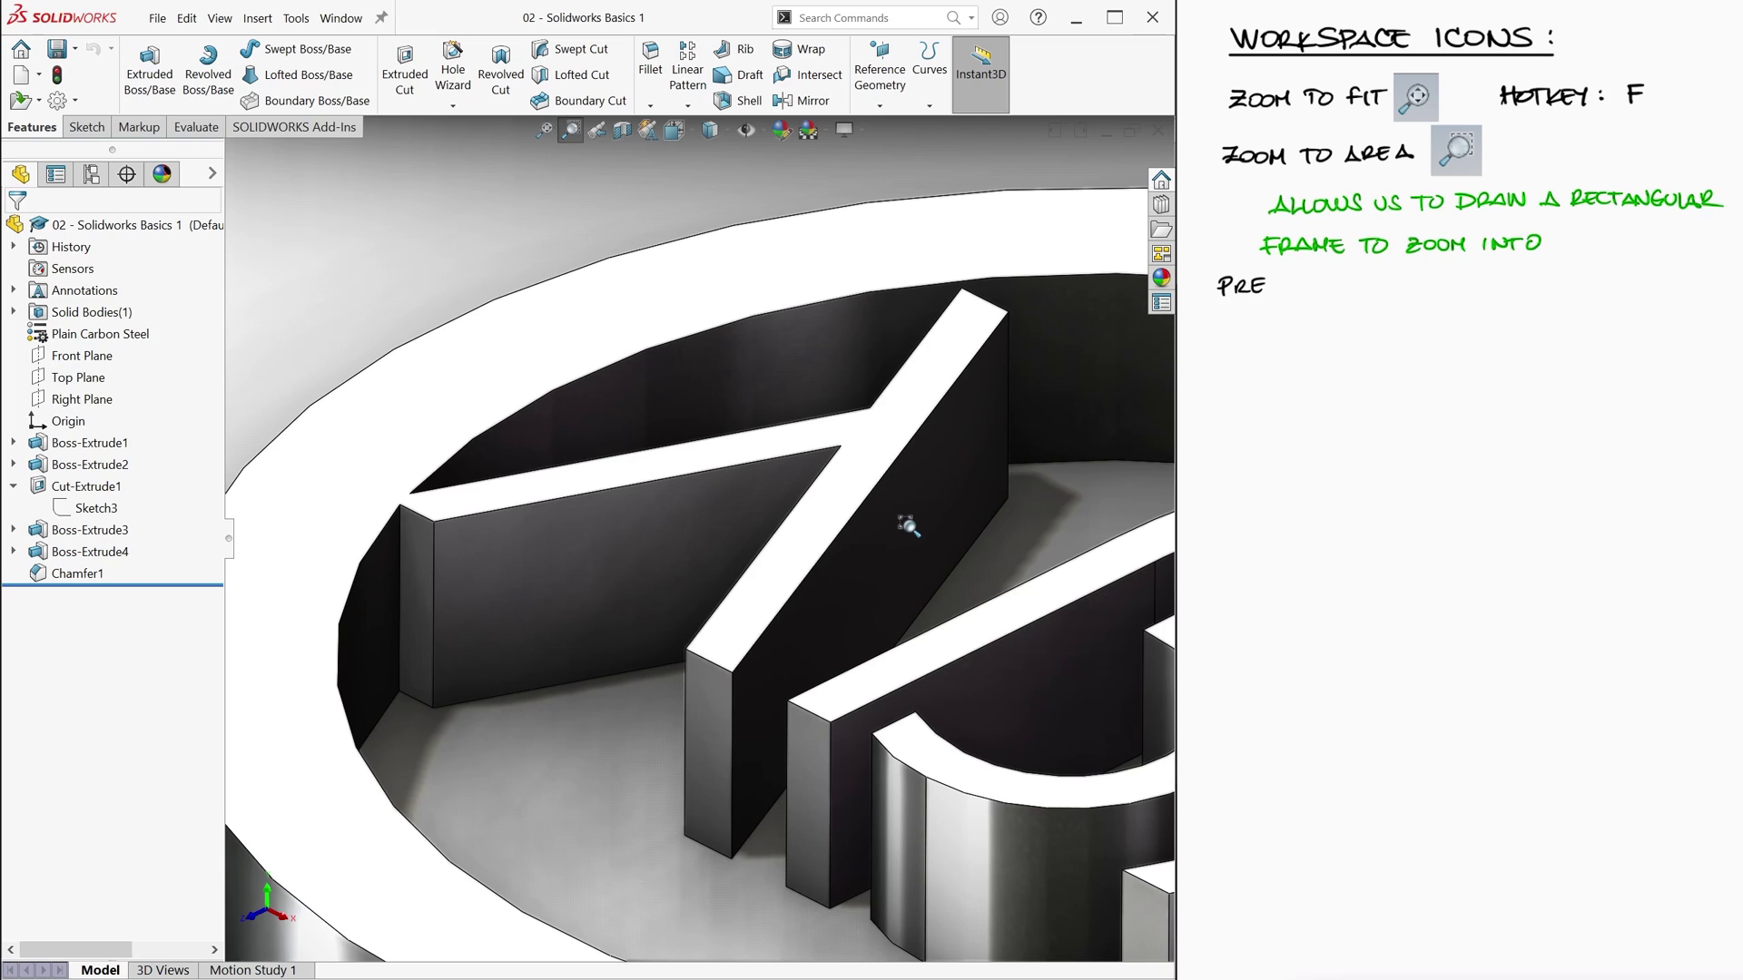
key(Escape)
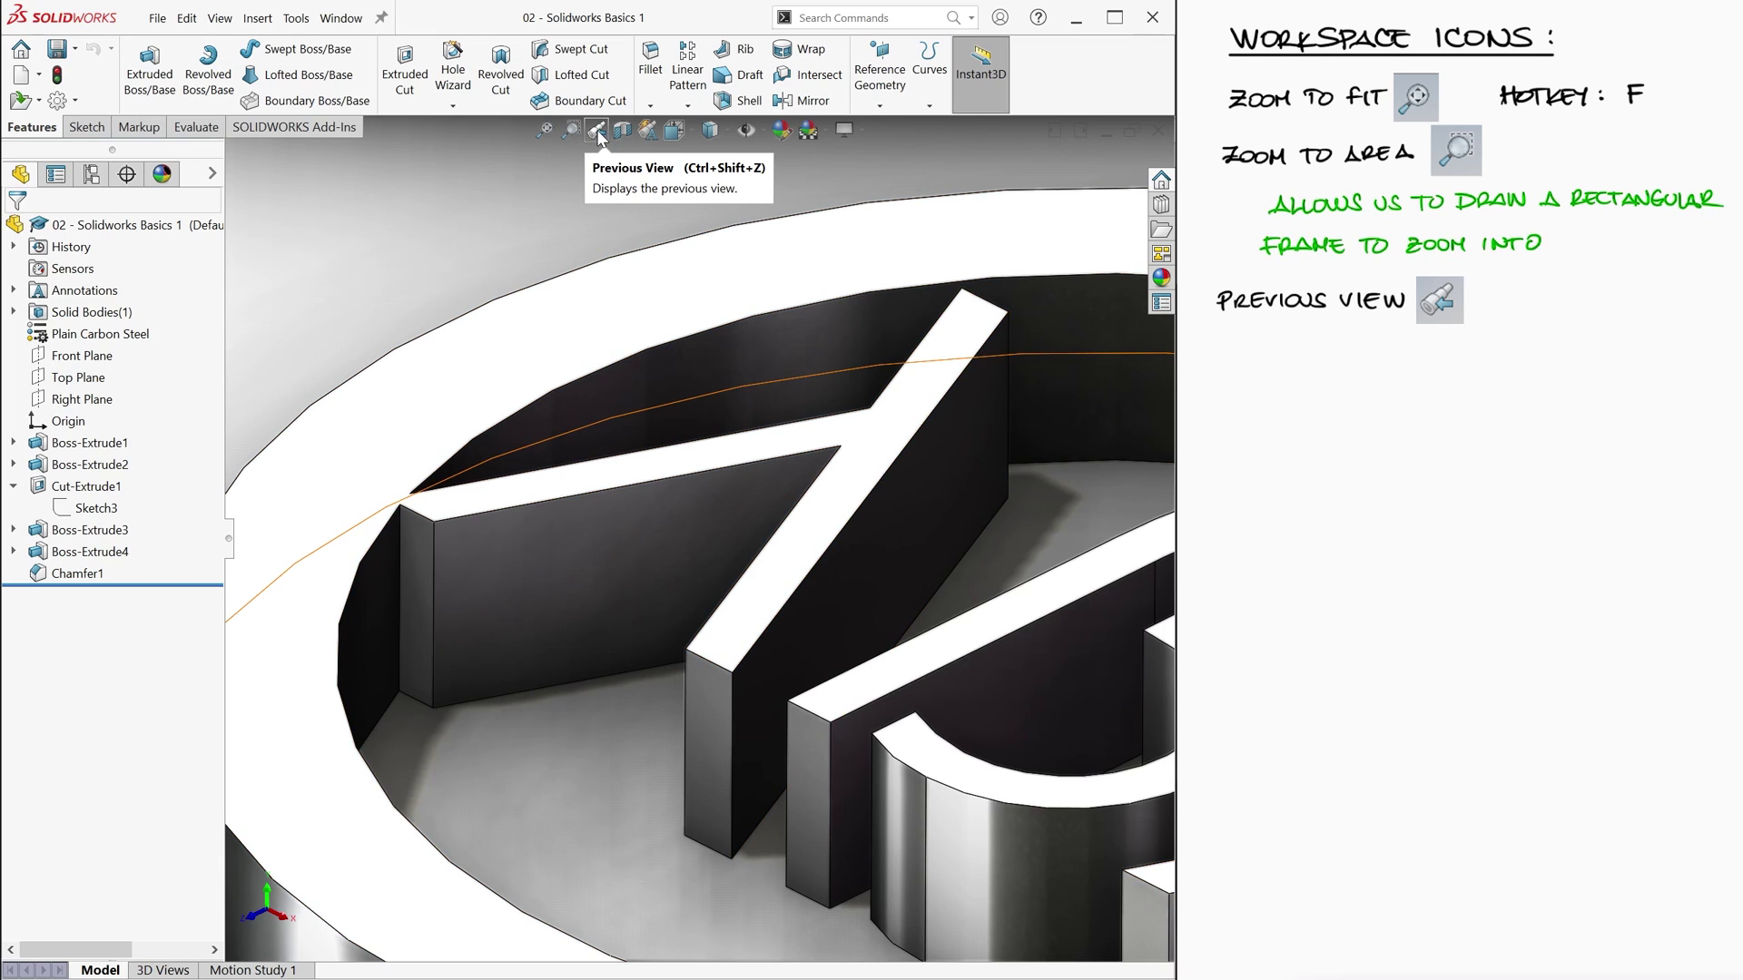
Step back nine times with Previous View until the centred whole-plate view returns
click(597, 133)
click(597, 133)
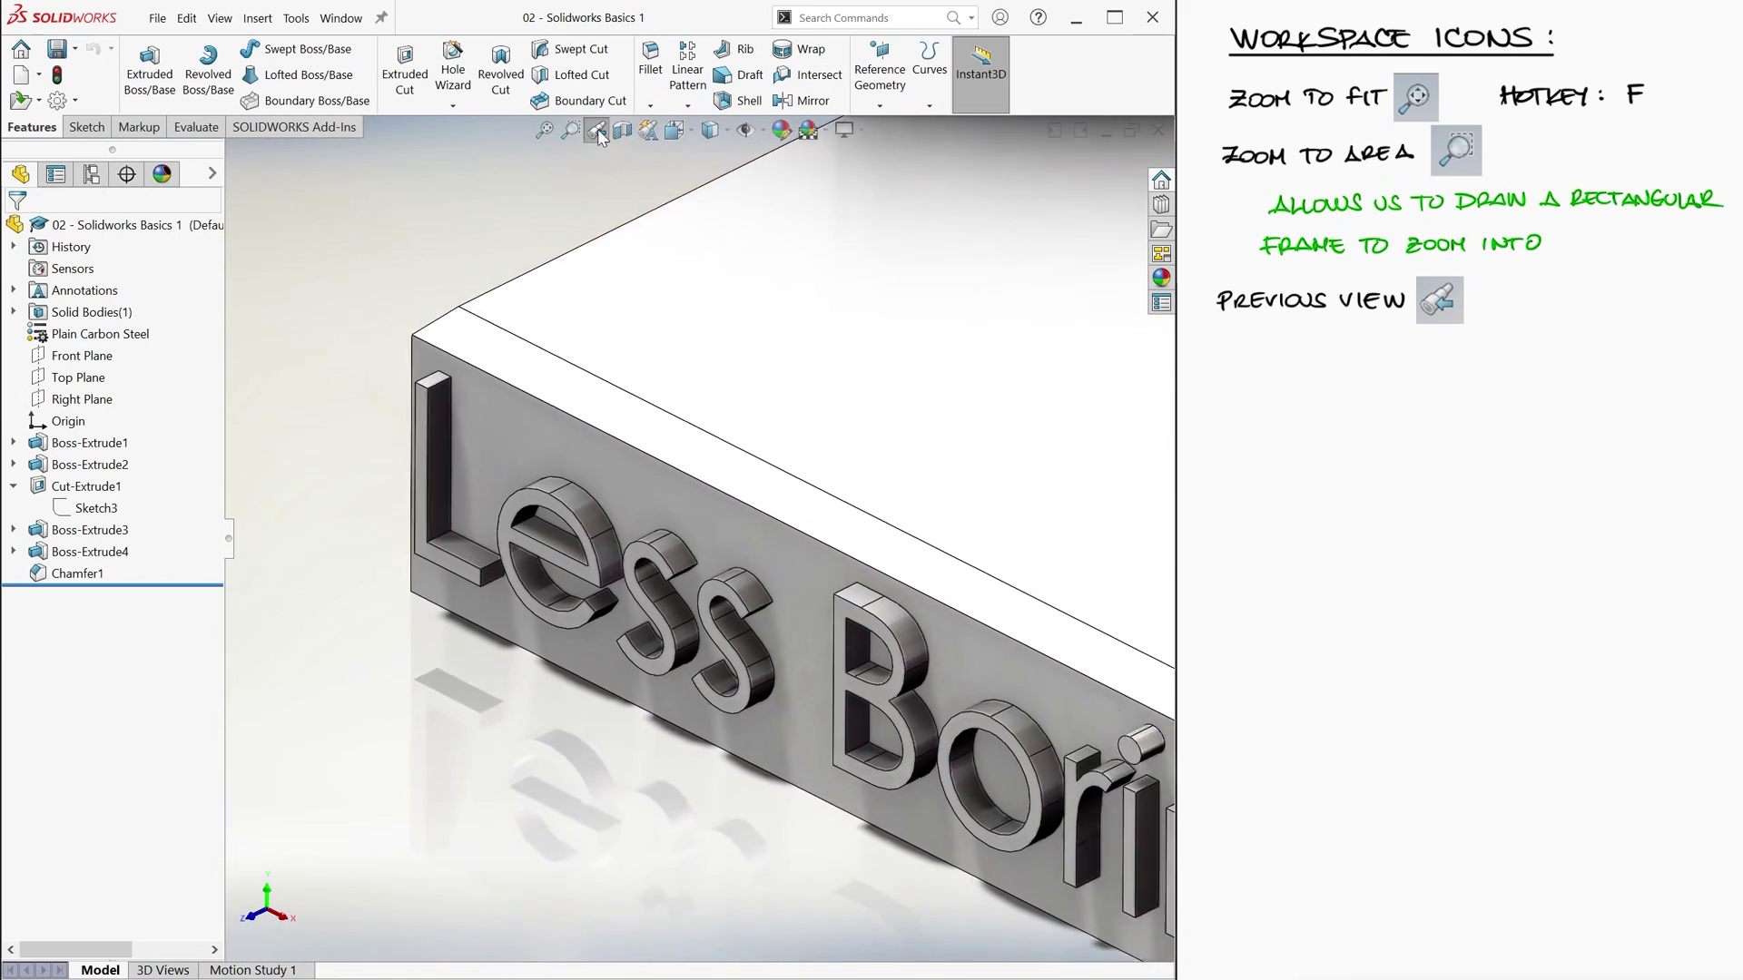
click(596, 132)
click(597, 133)
click(596, 133)
click(596, 132)
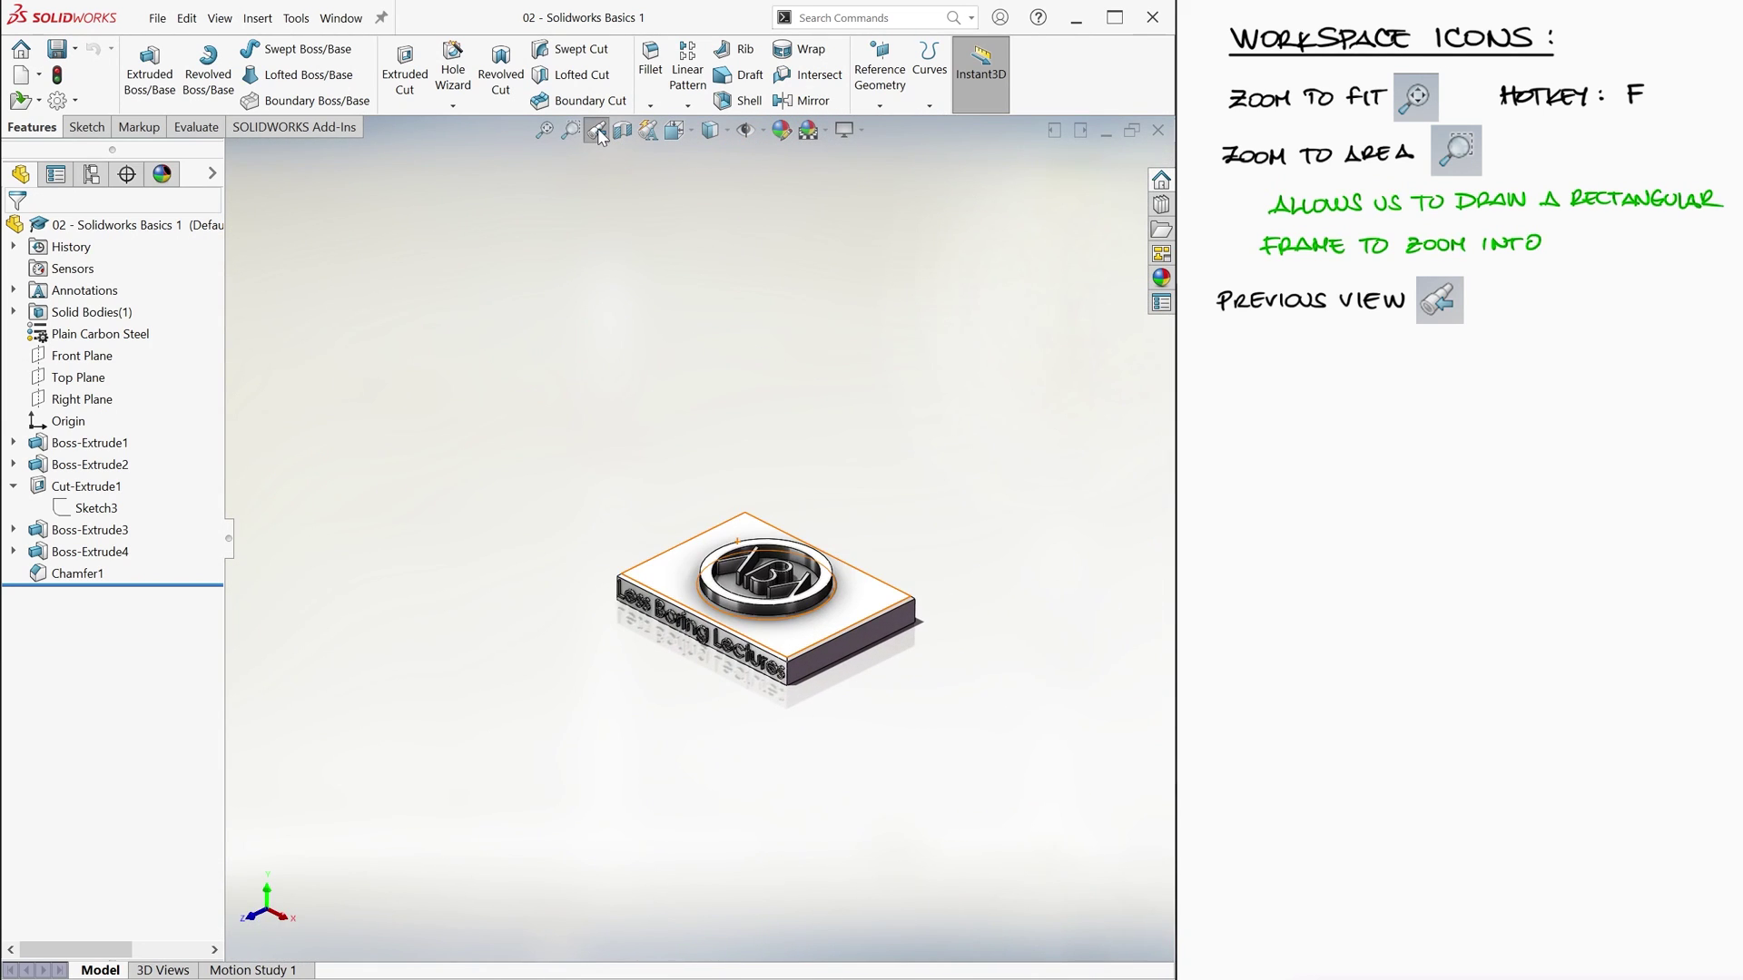
click(596, 132)
click(597, 132)
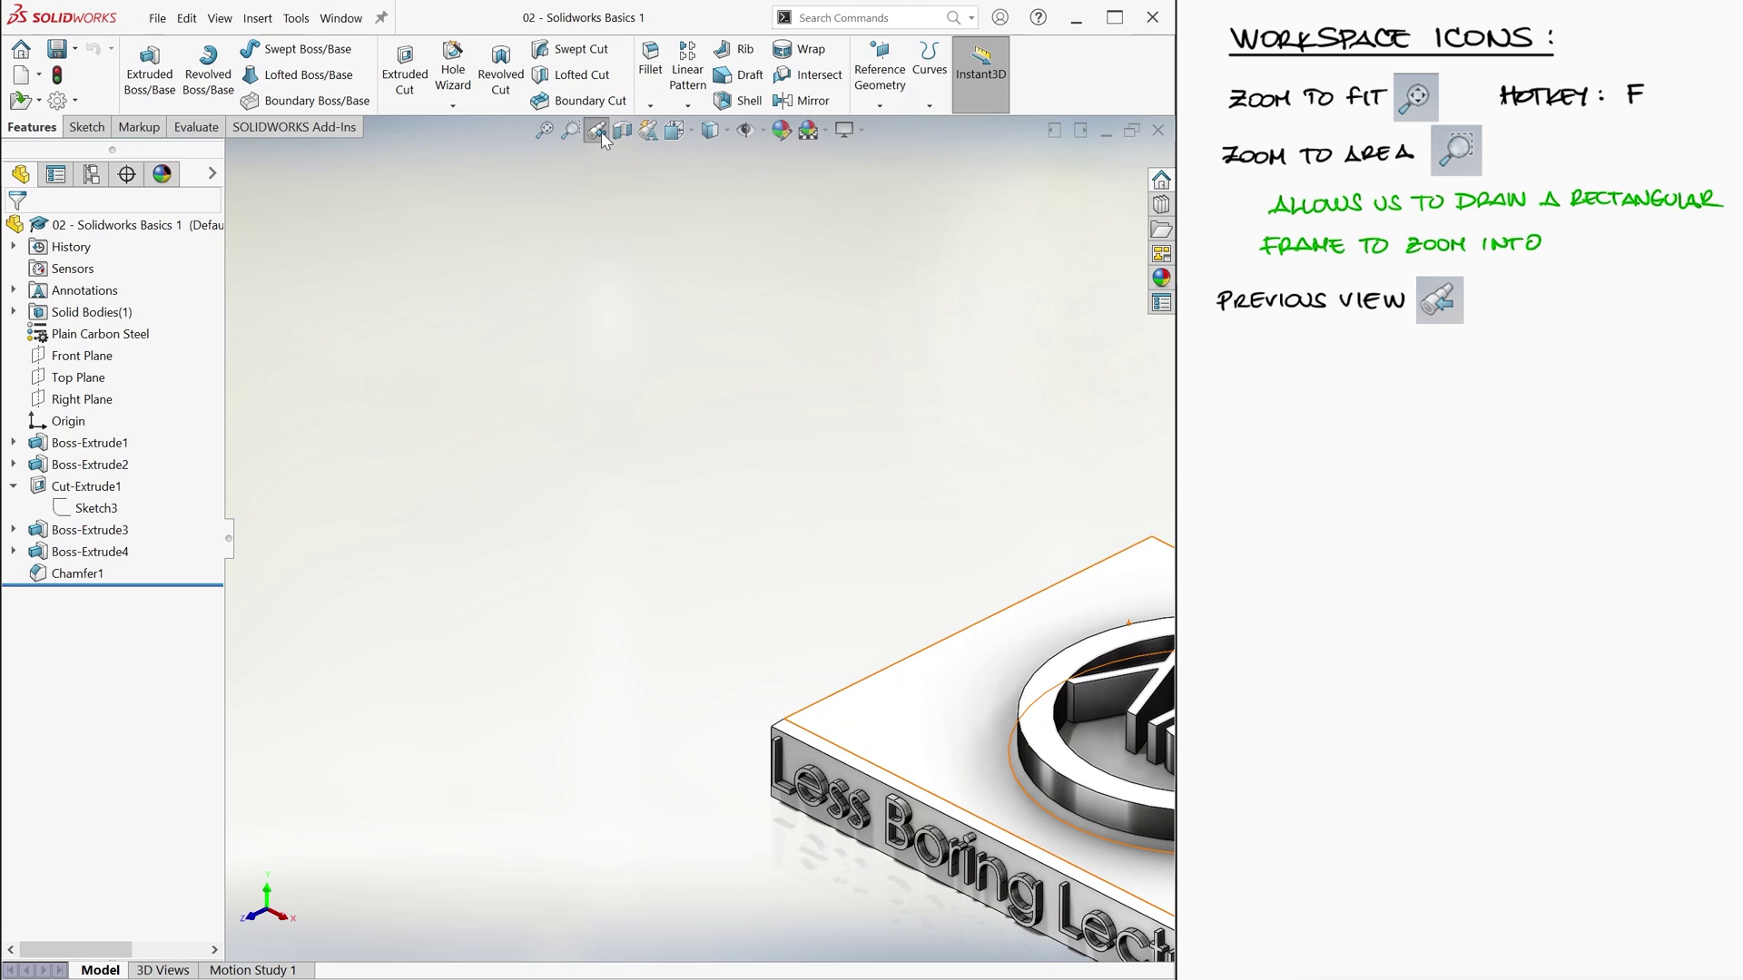
click(596, 132)
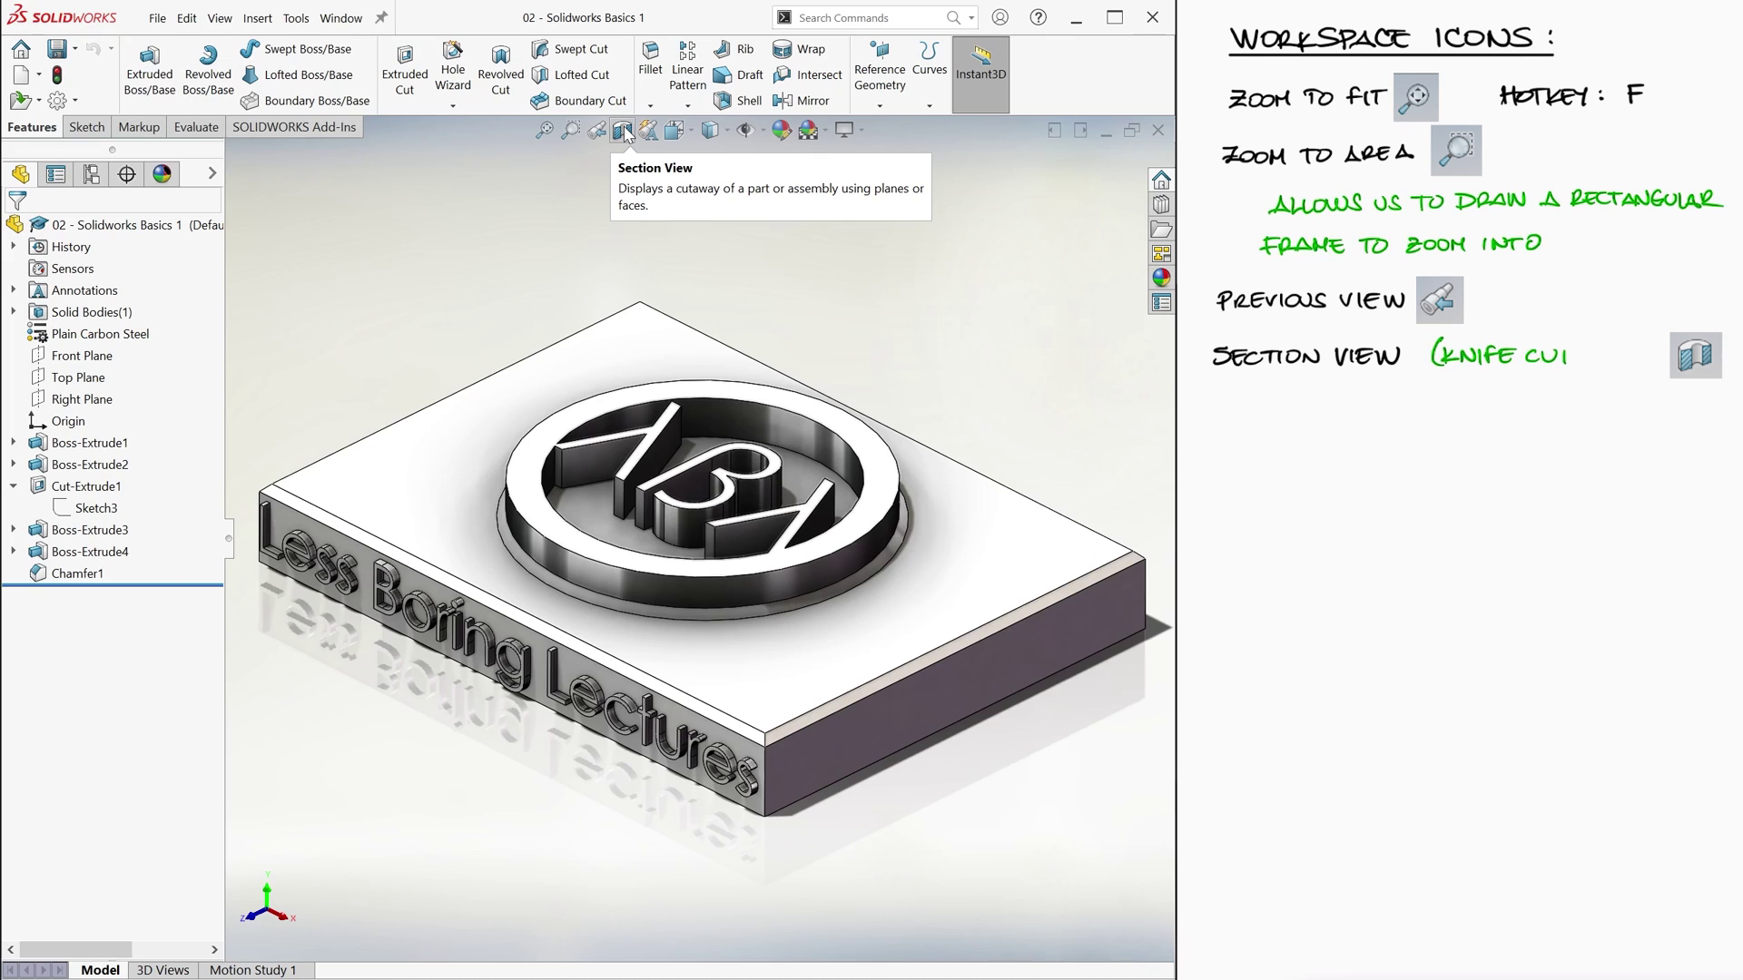
click(624, 133)
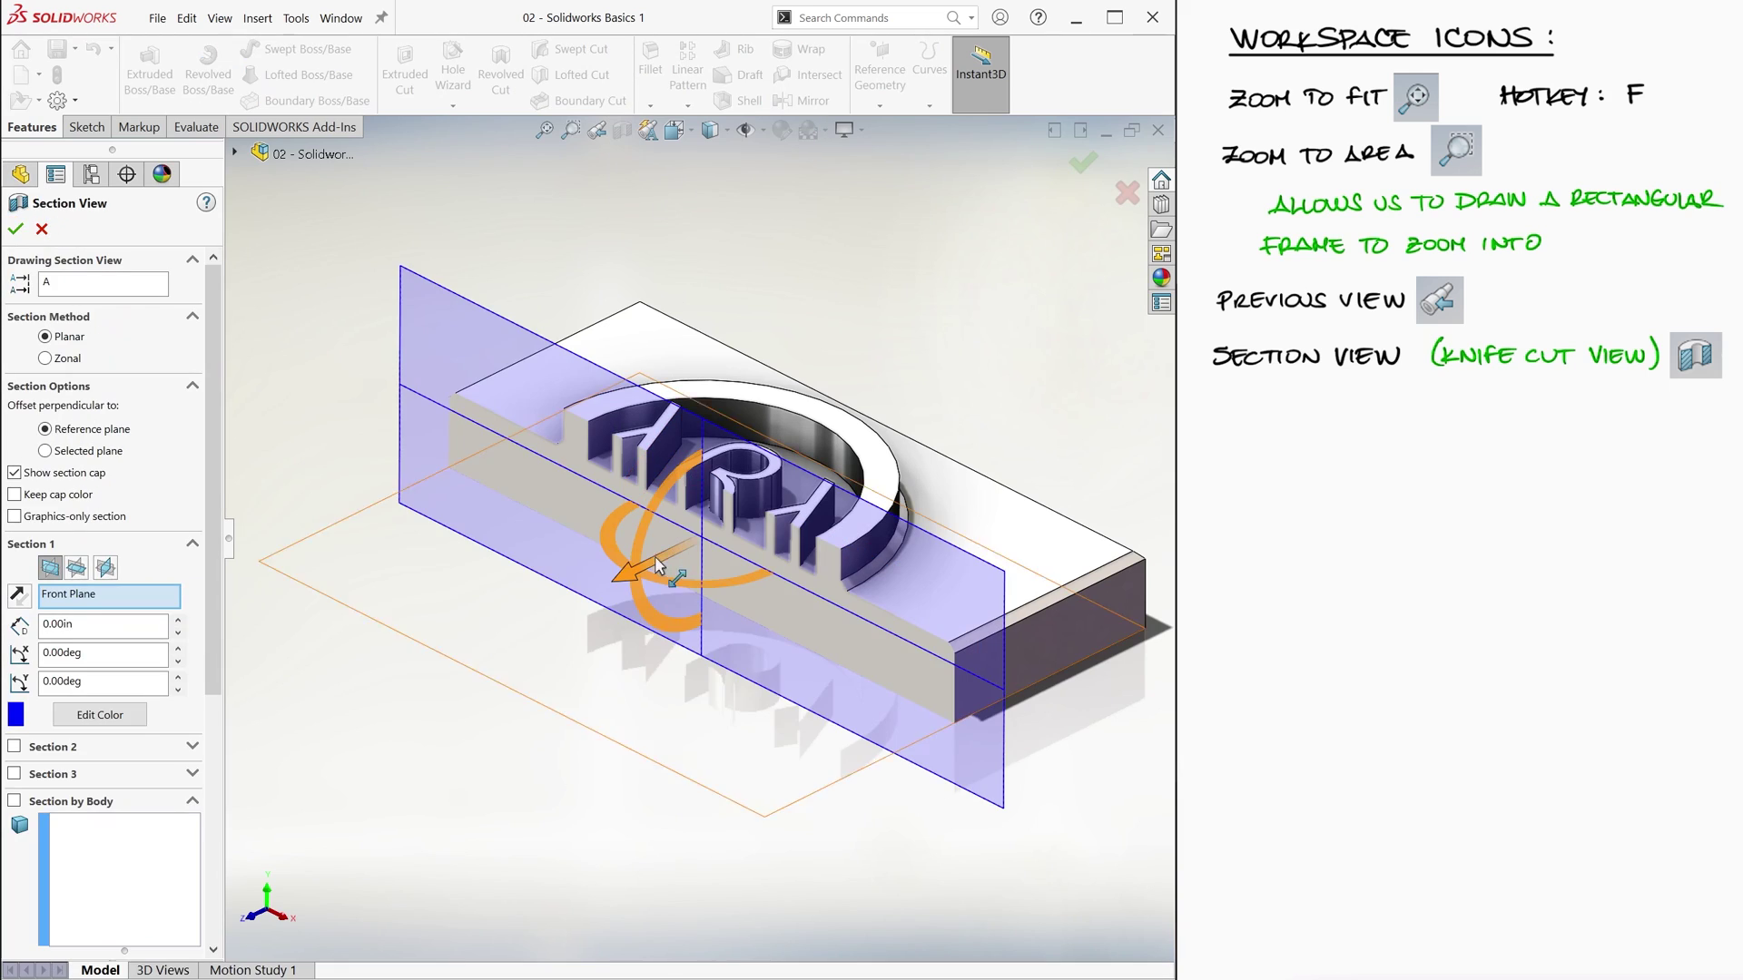
drag(637, 575, 567, 610)
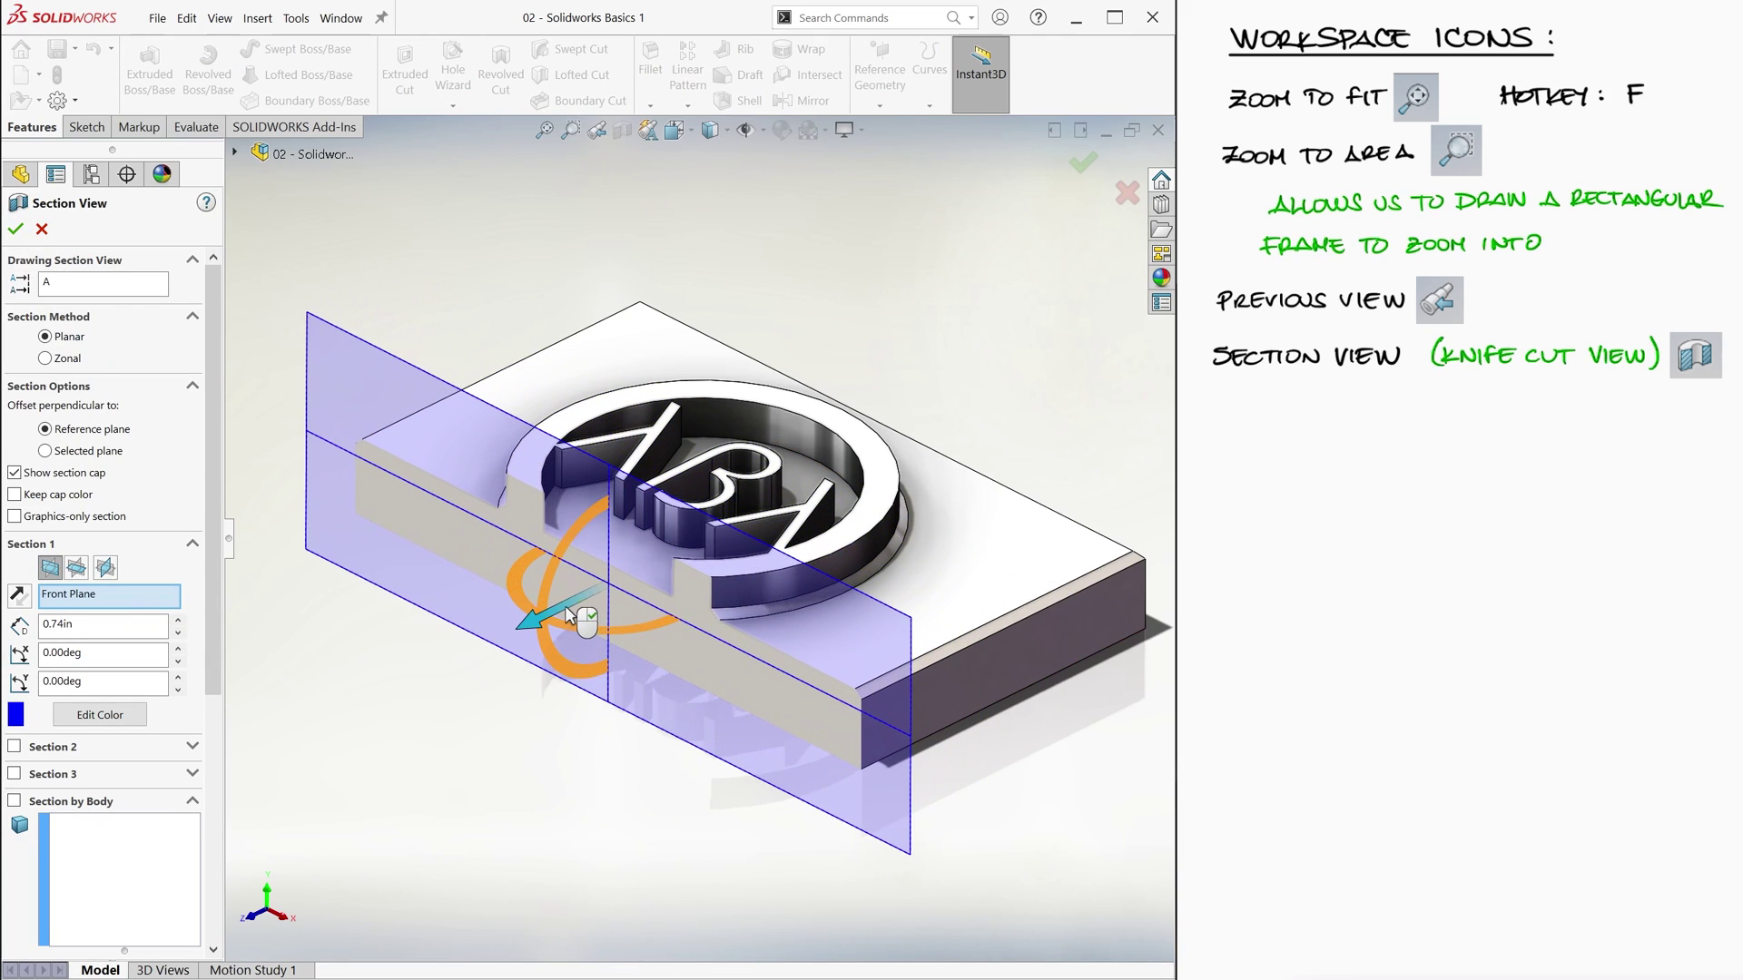
click(1127, 192)
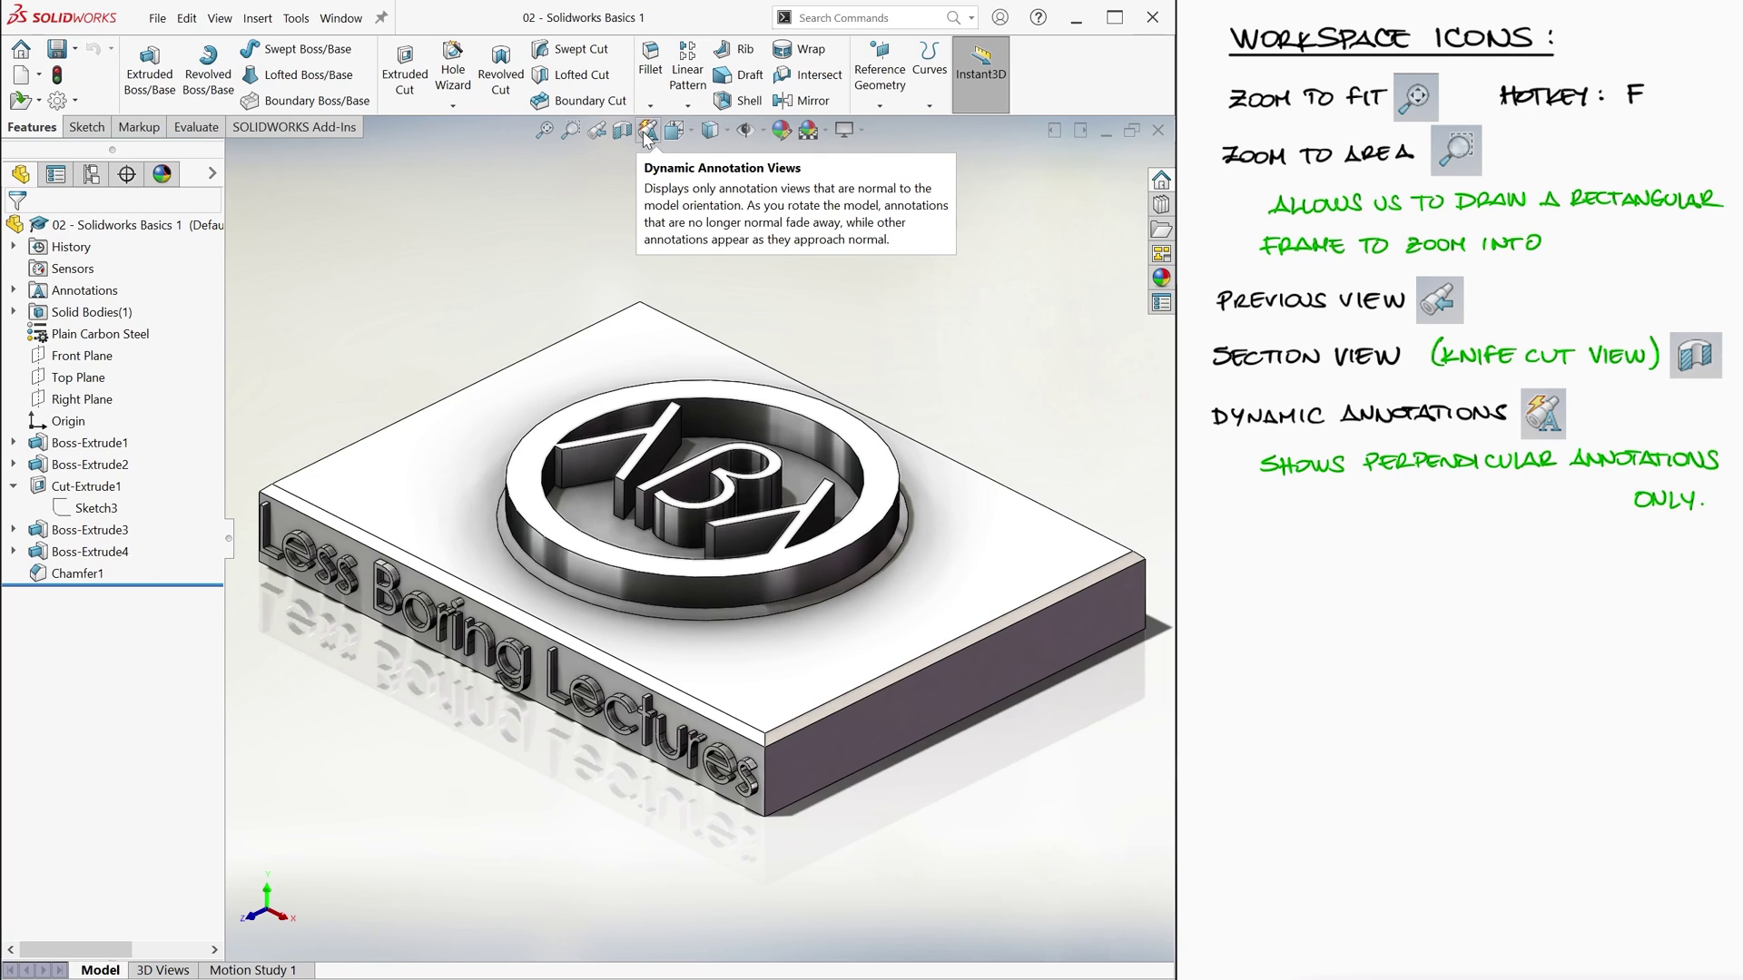
Toggle Dynamic Annotation Views on and off, then arrow-key rotate toward the top face and back
click(648, 134)
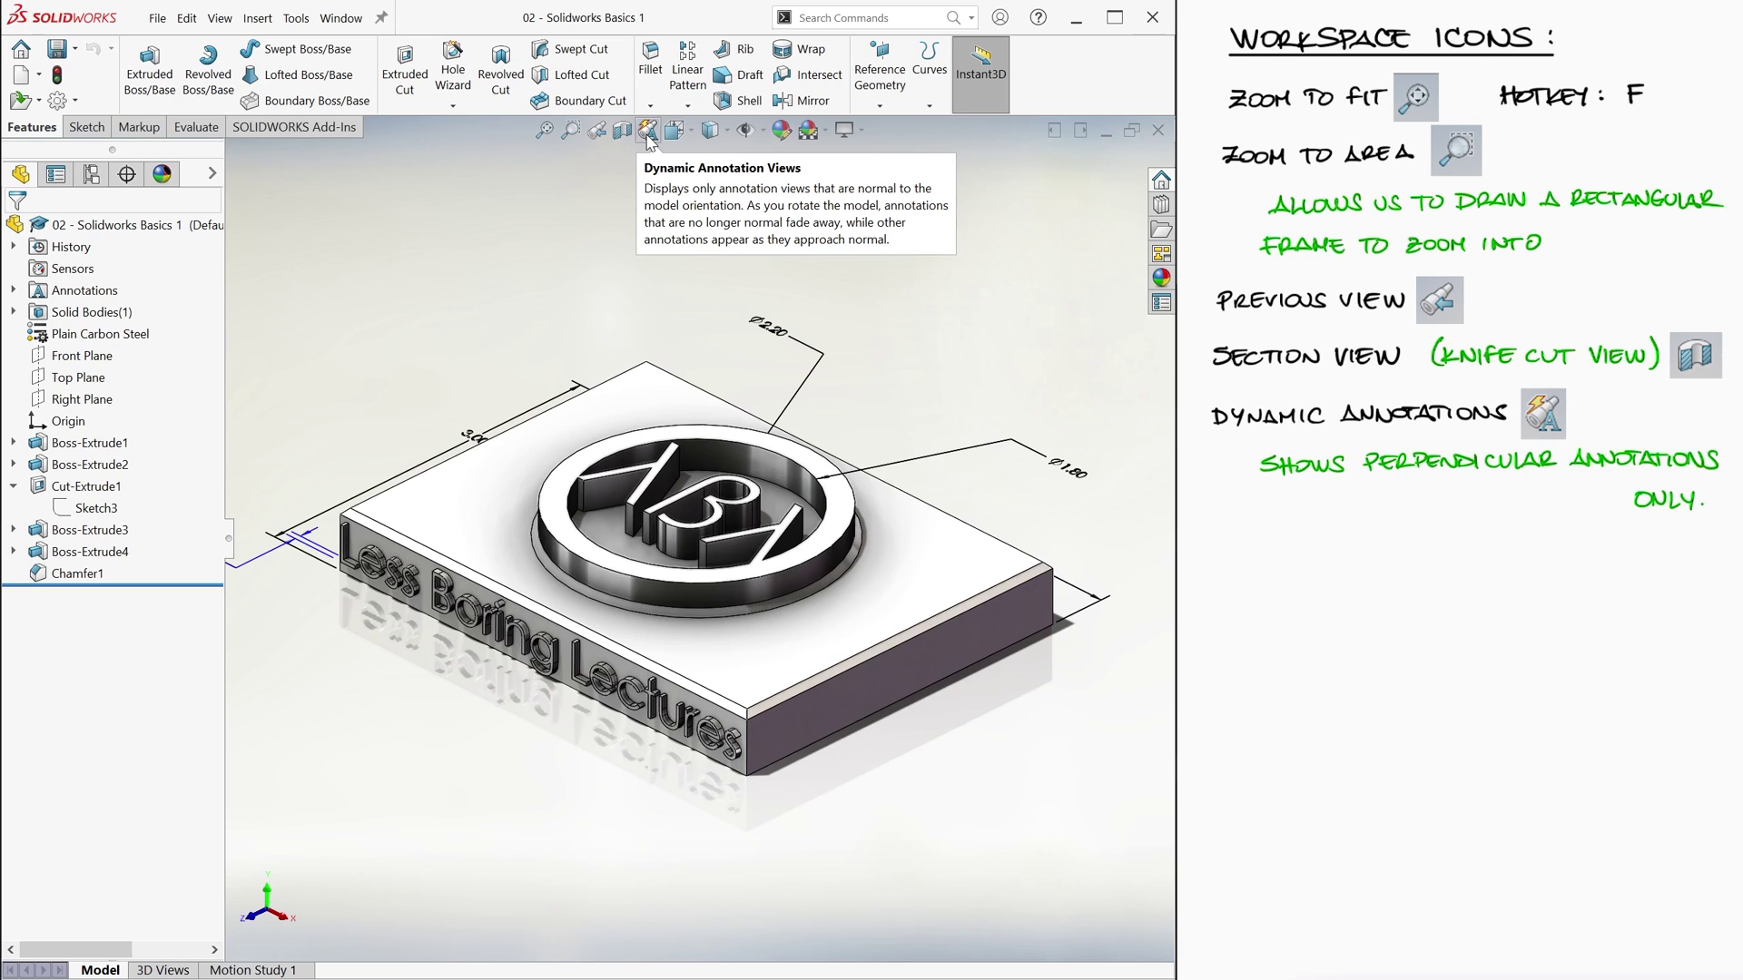
click(648, 134)
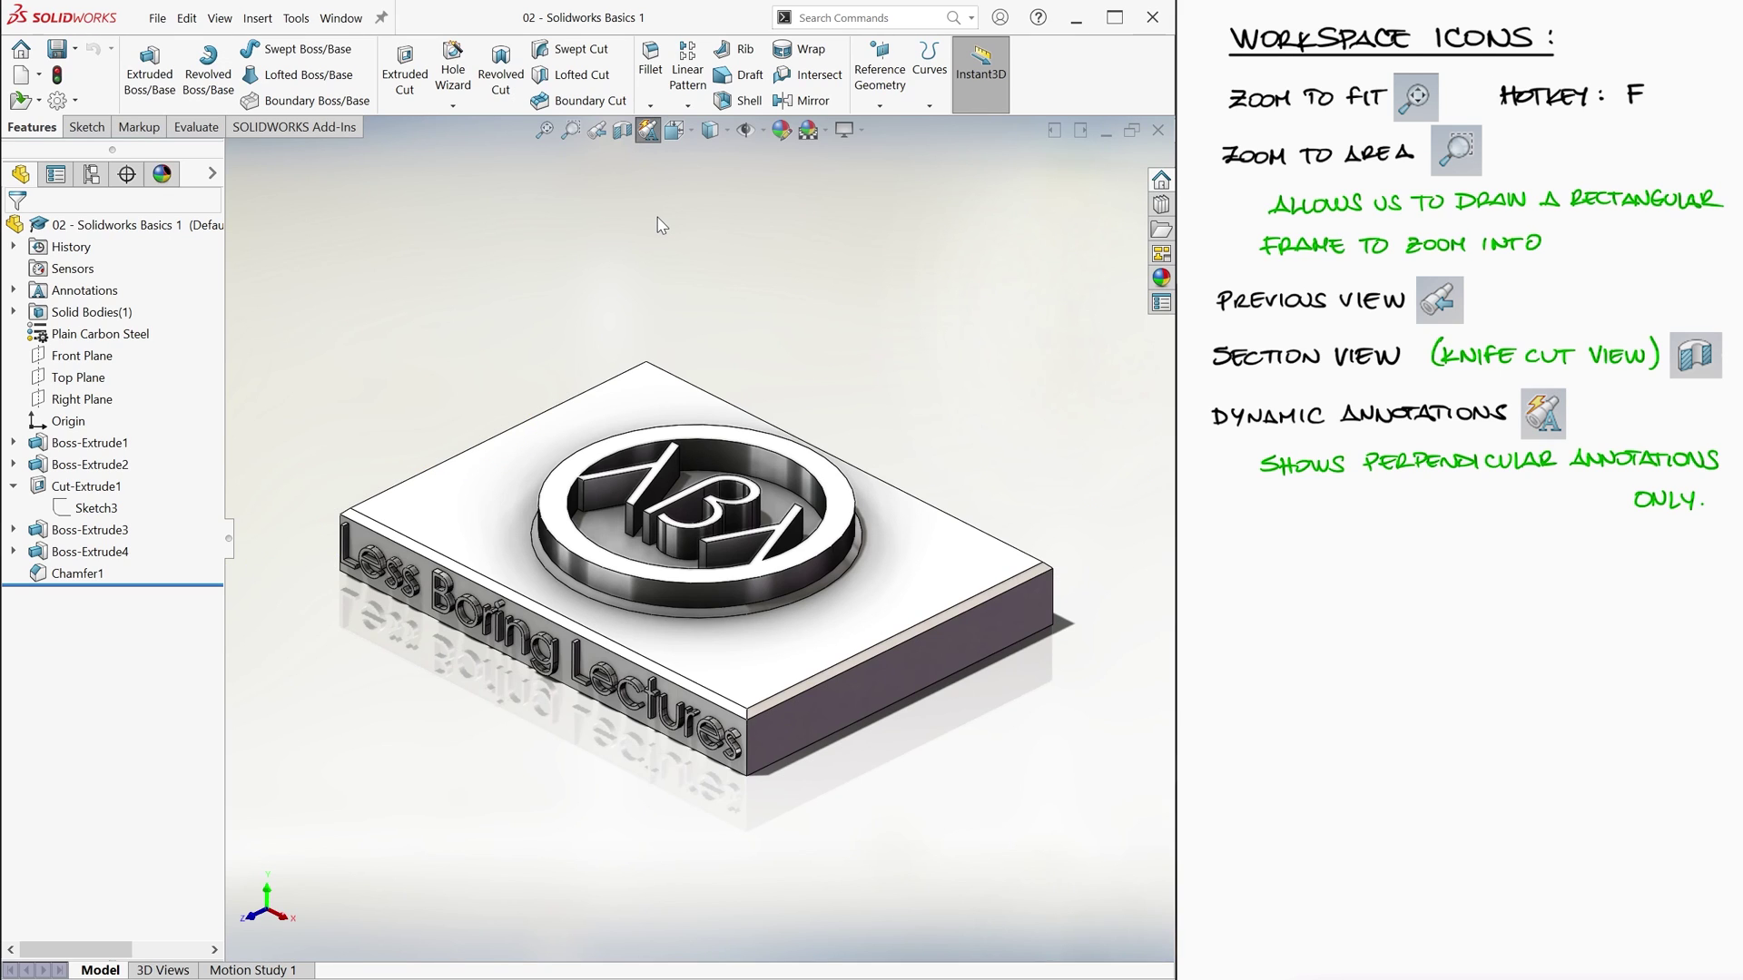
key(Down)
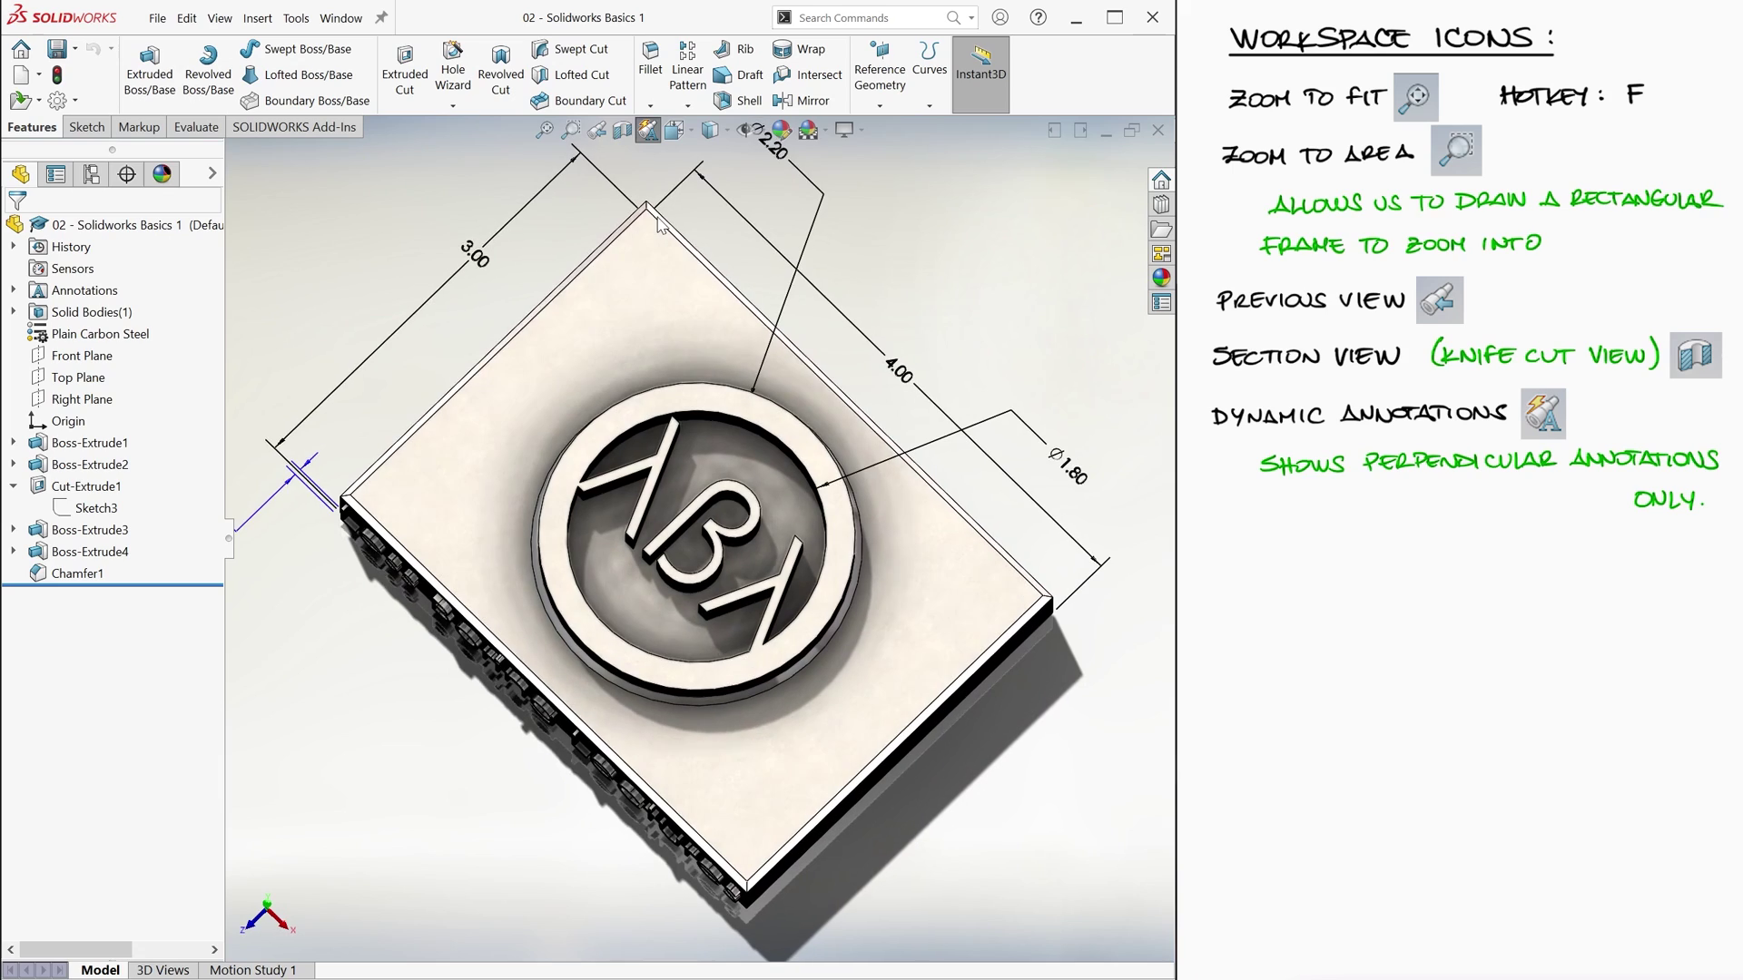
key(Up)
key(Up)
key(Down)
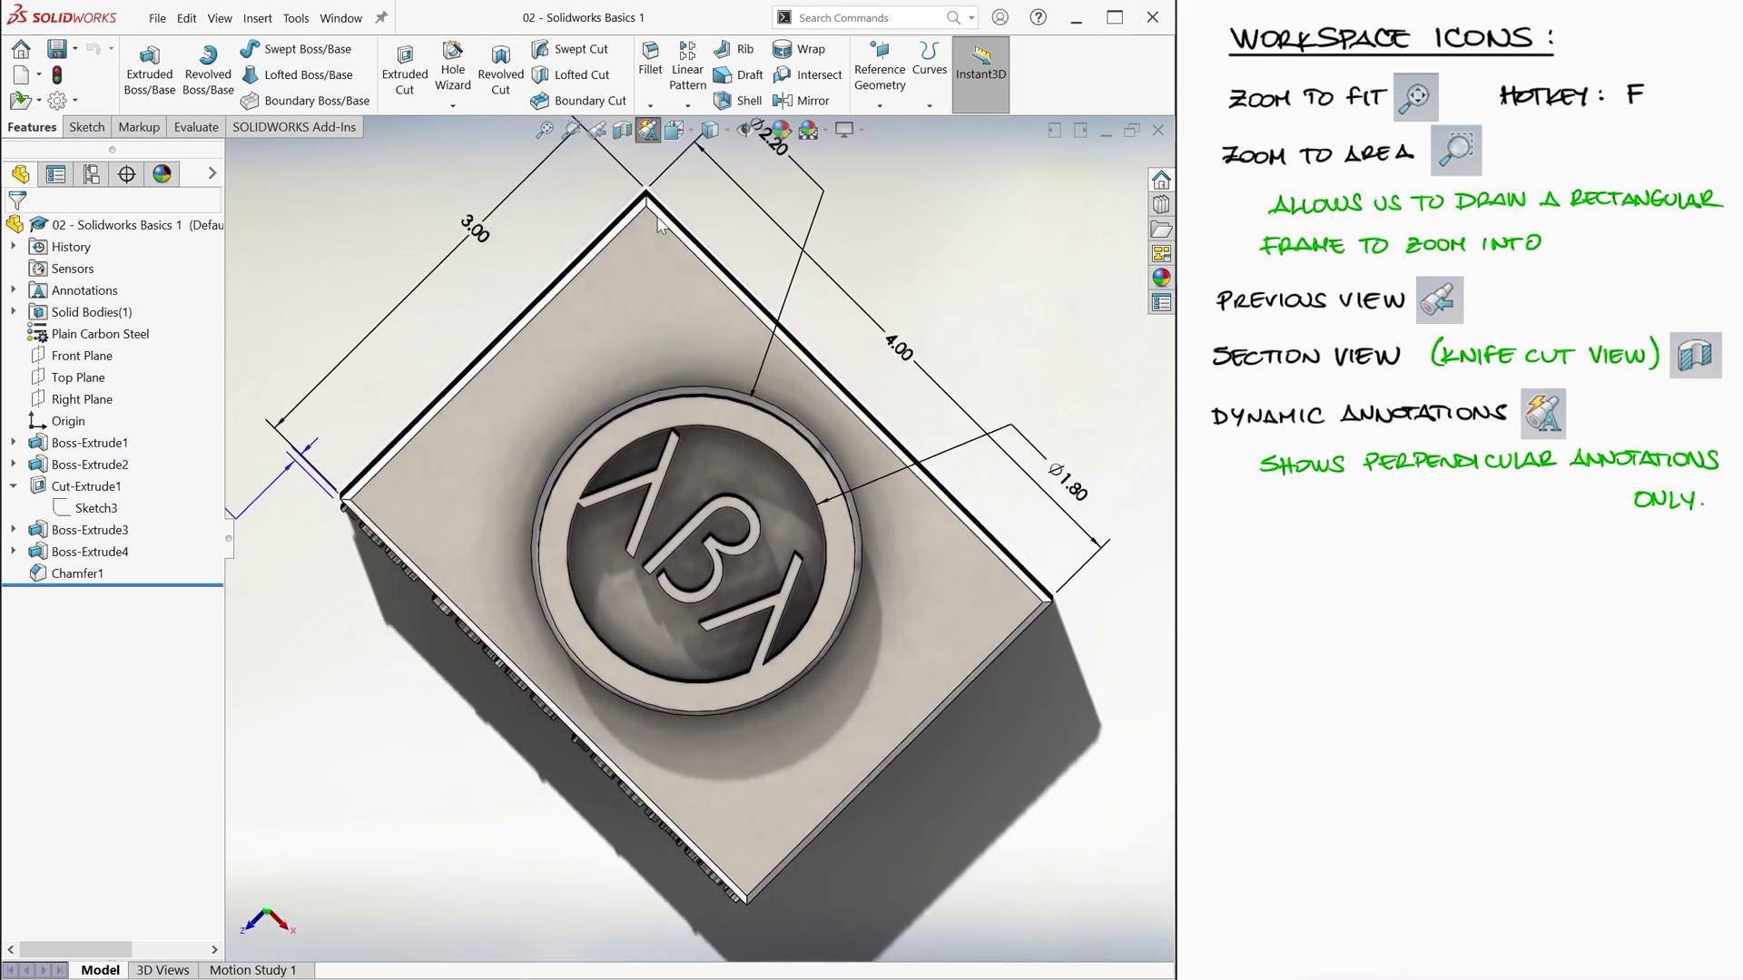
key(Down)
key(Up)
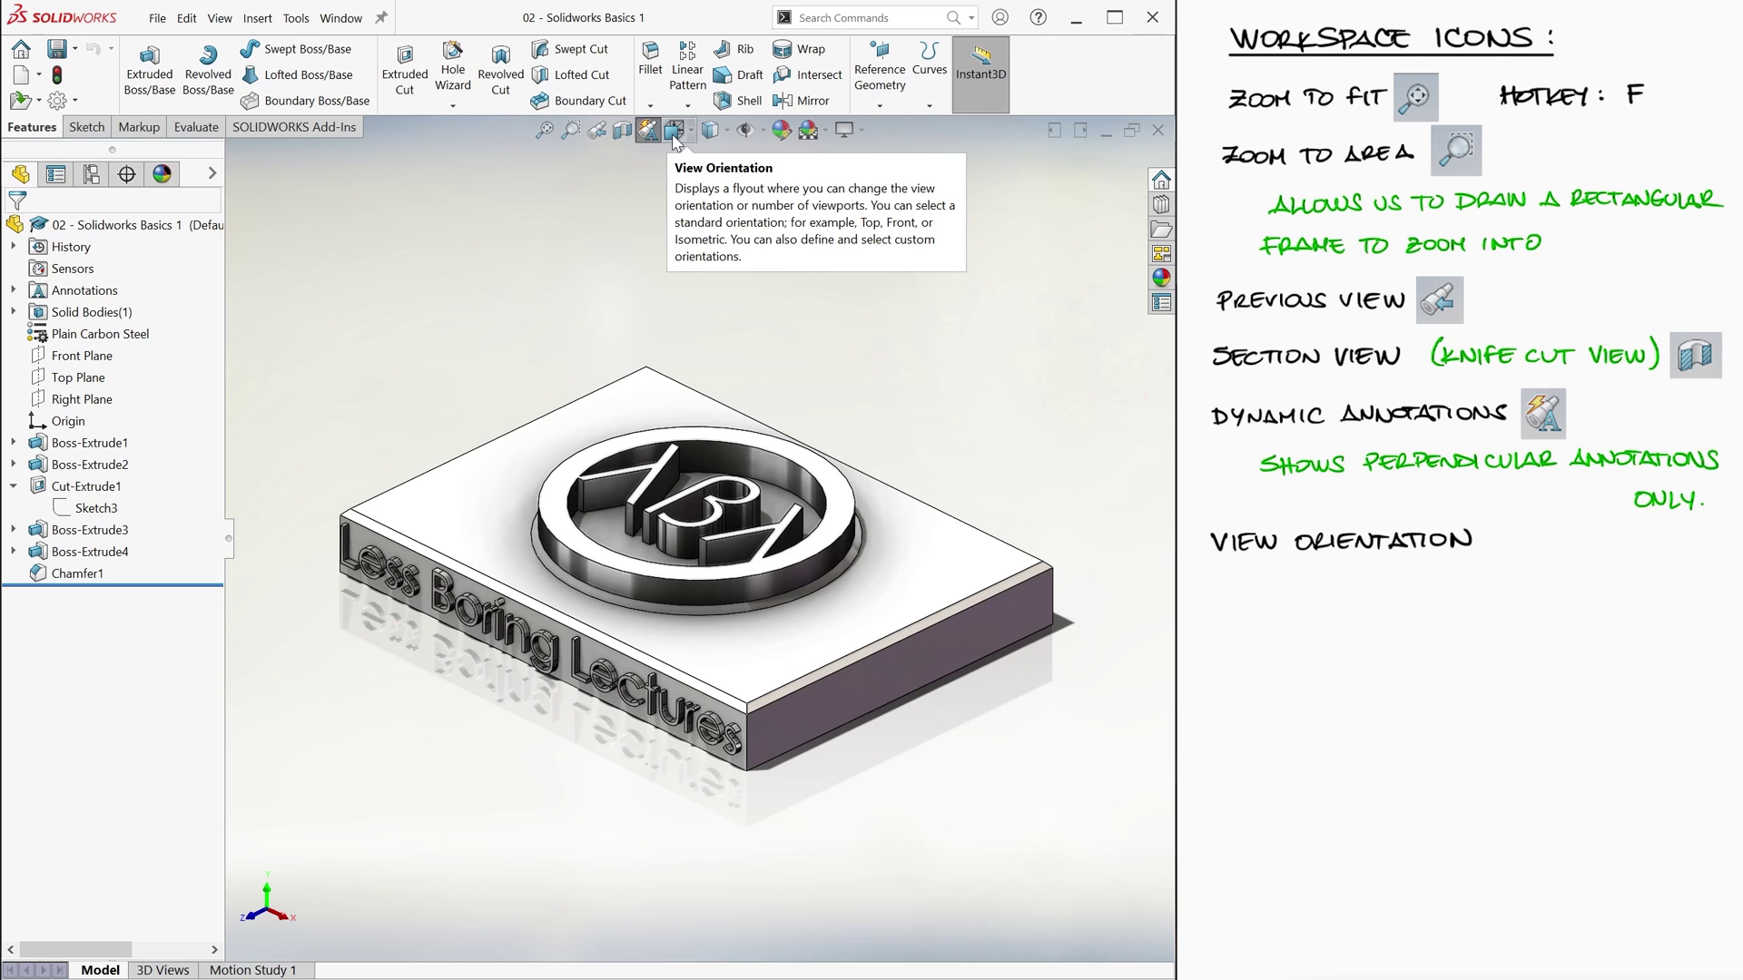
Switch the view to Top, Front, then Isometric, and select the chamfer face on the front edge
click(674, 136)
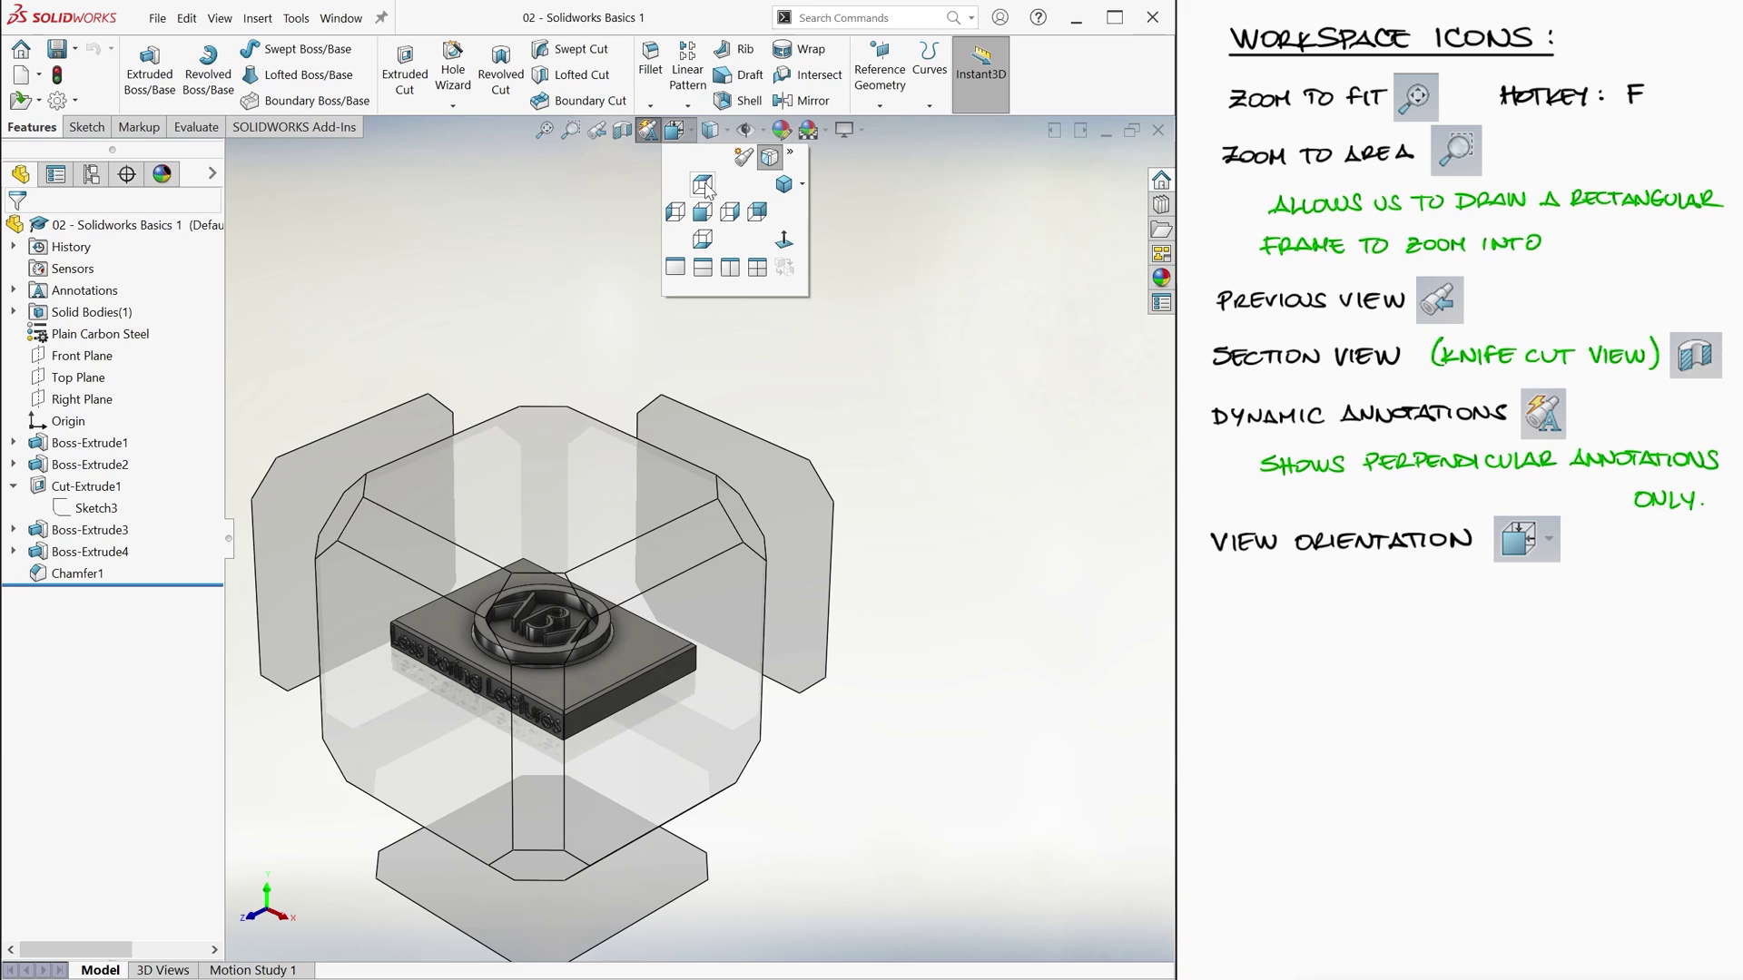
click(703, 186)
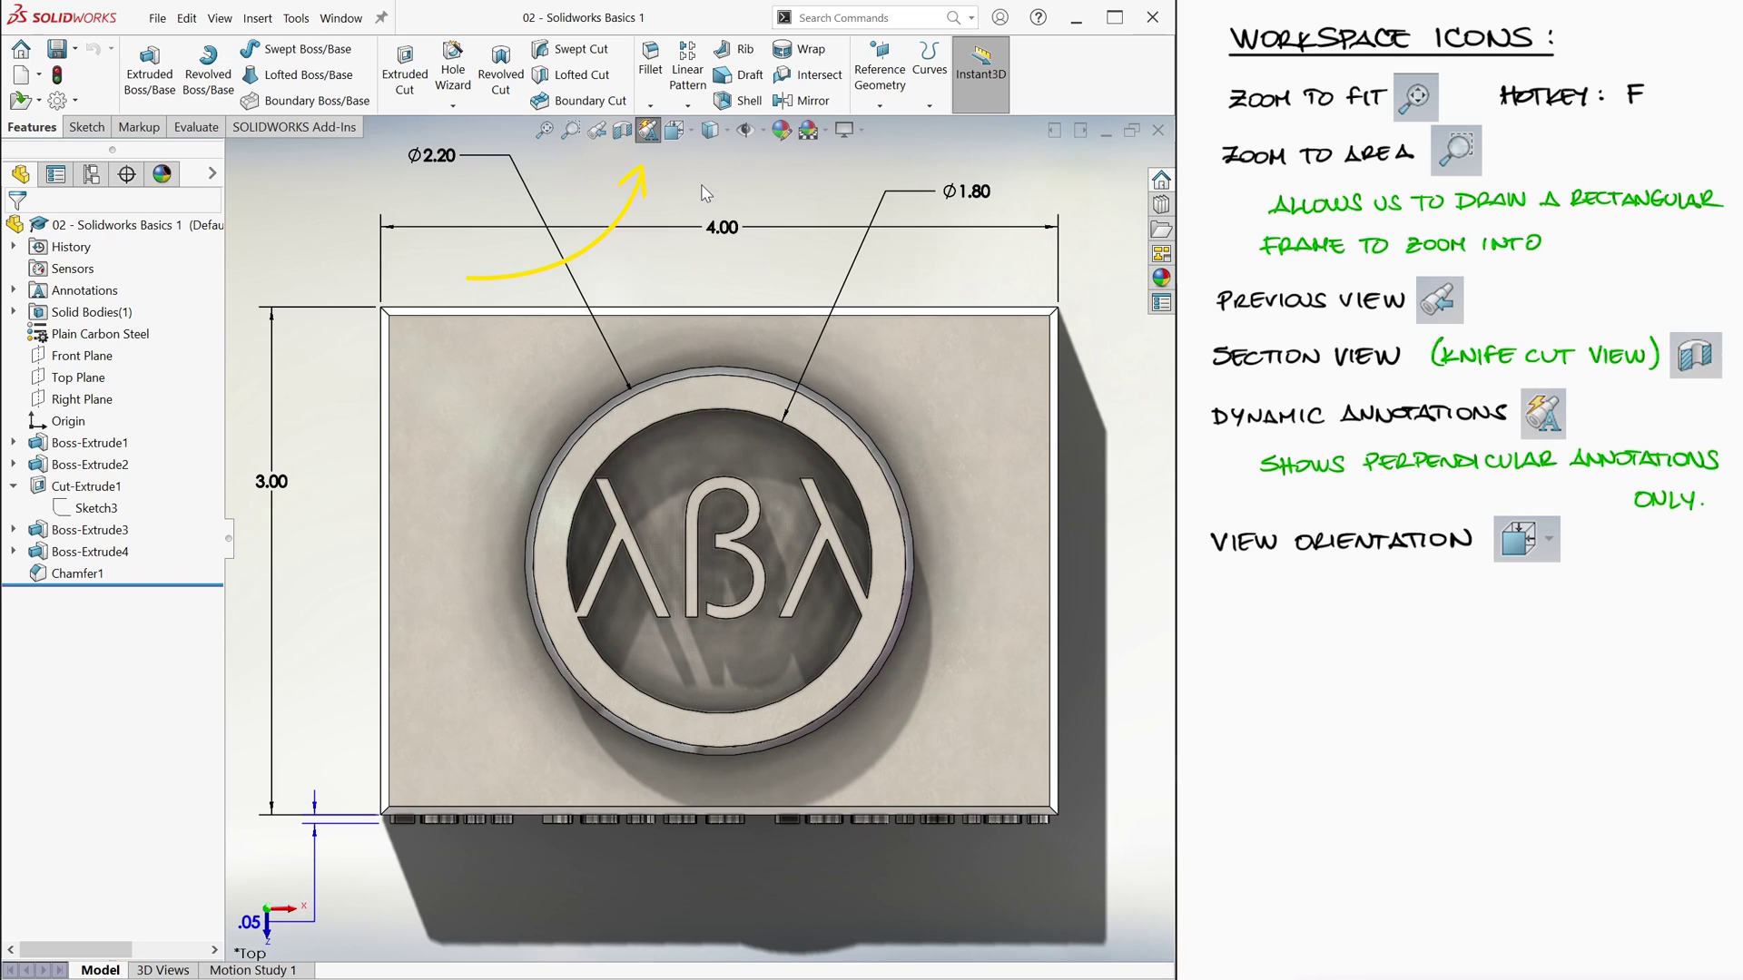
click(675, 131)
click(704, 224)
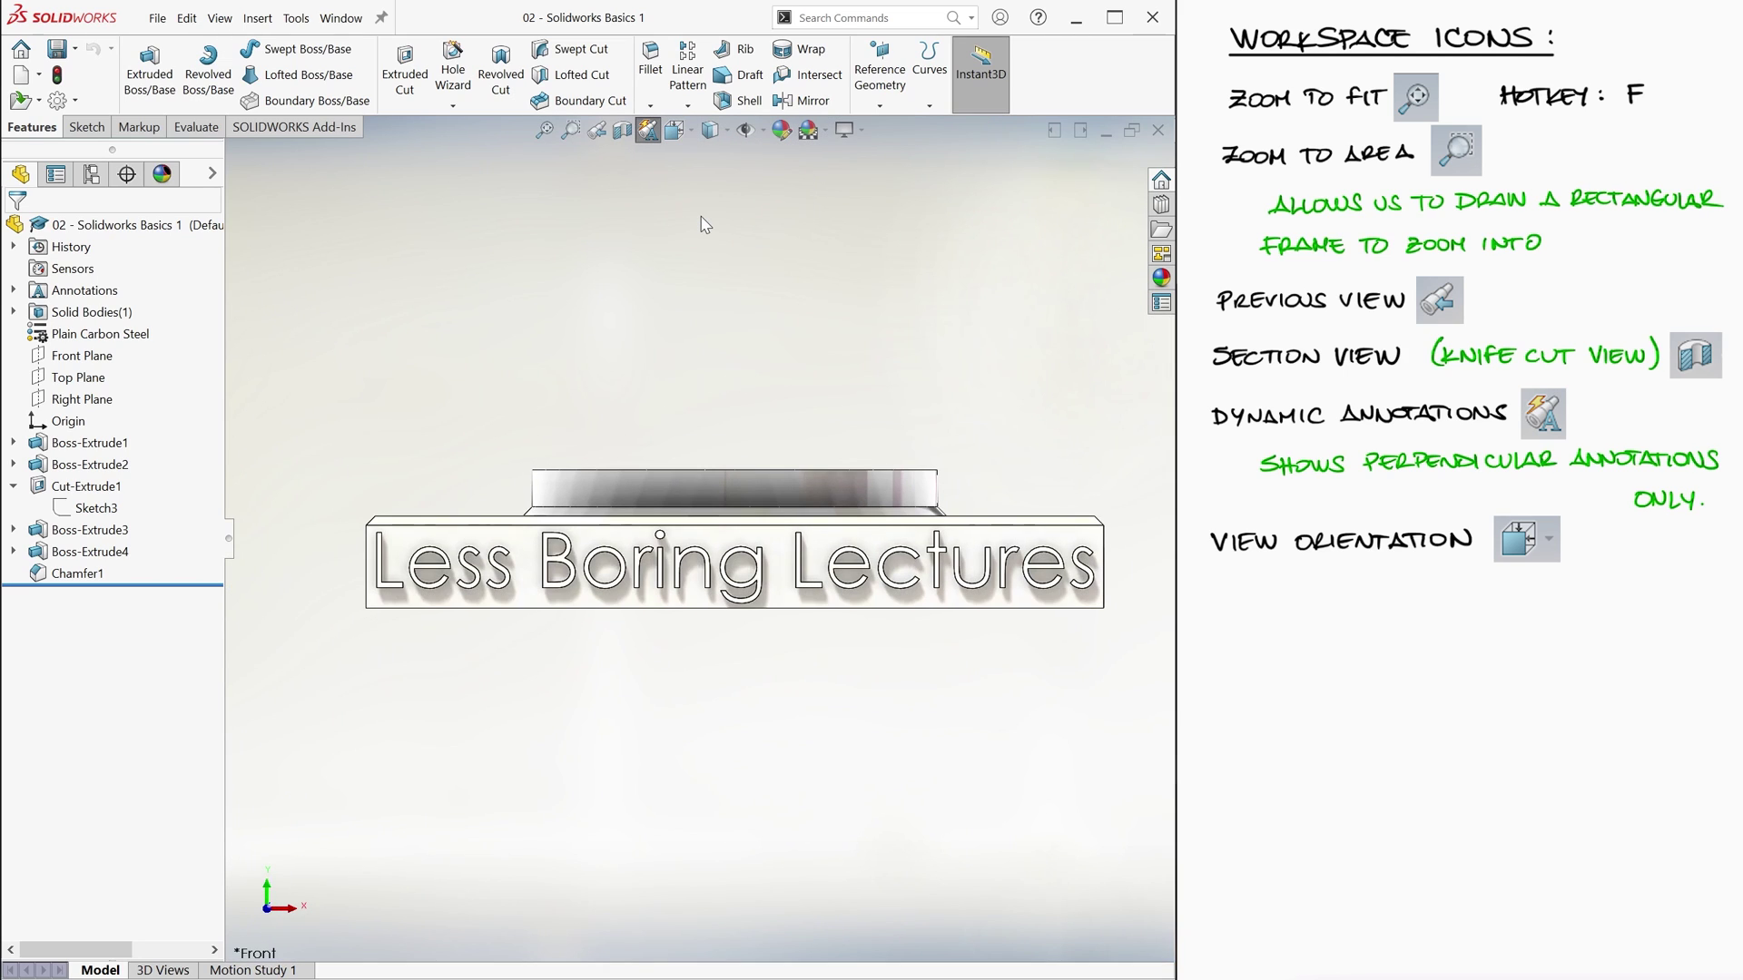
click(675, 130)
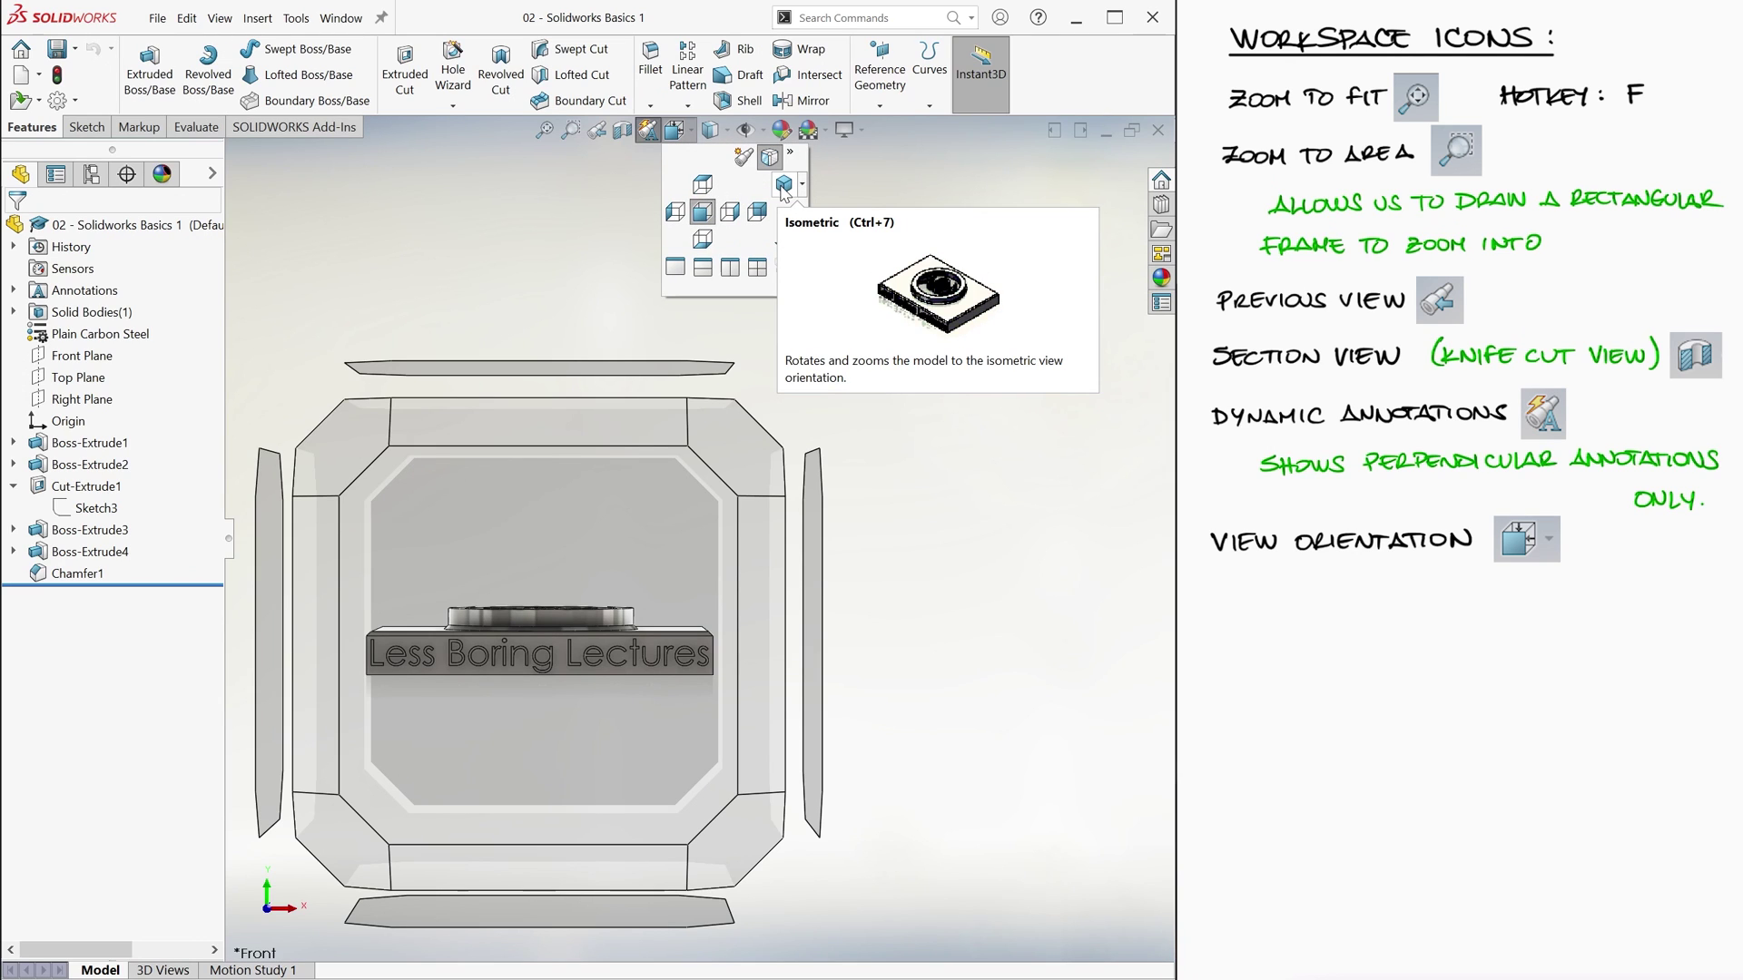
click(784, 186)
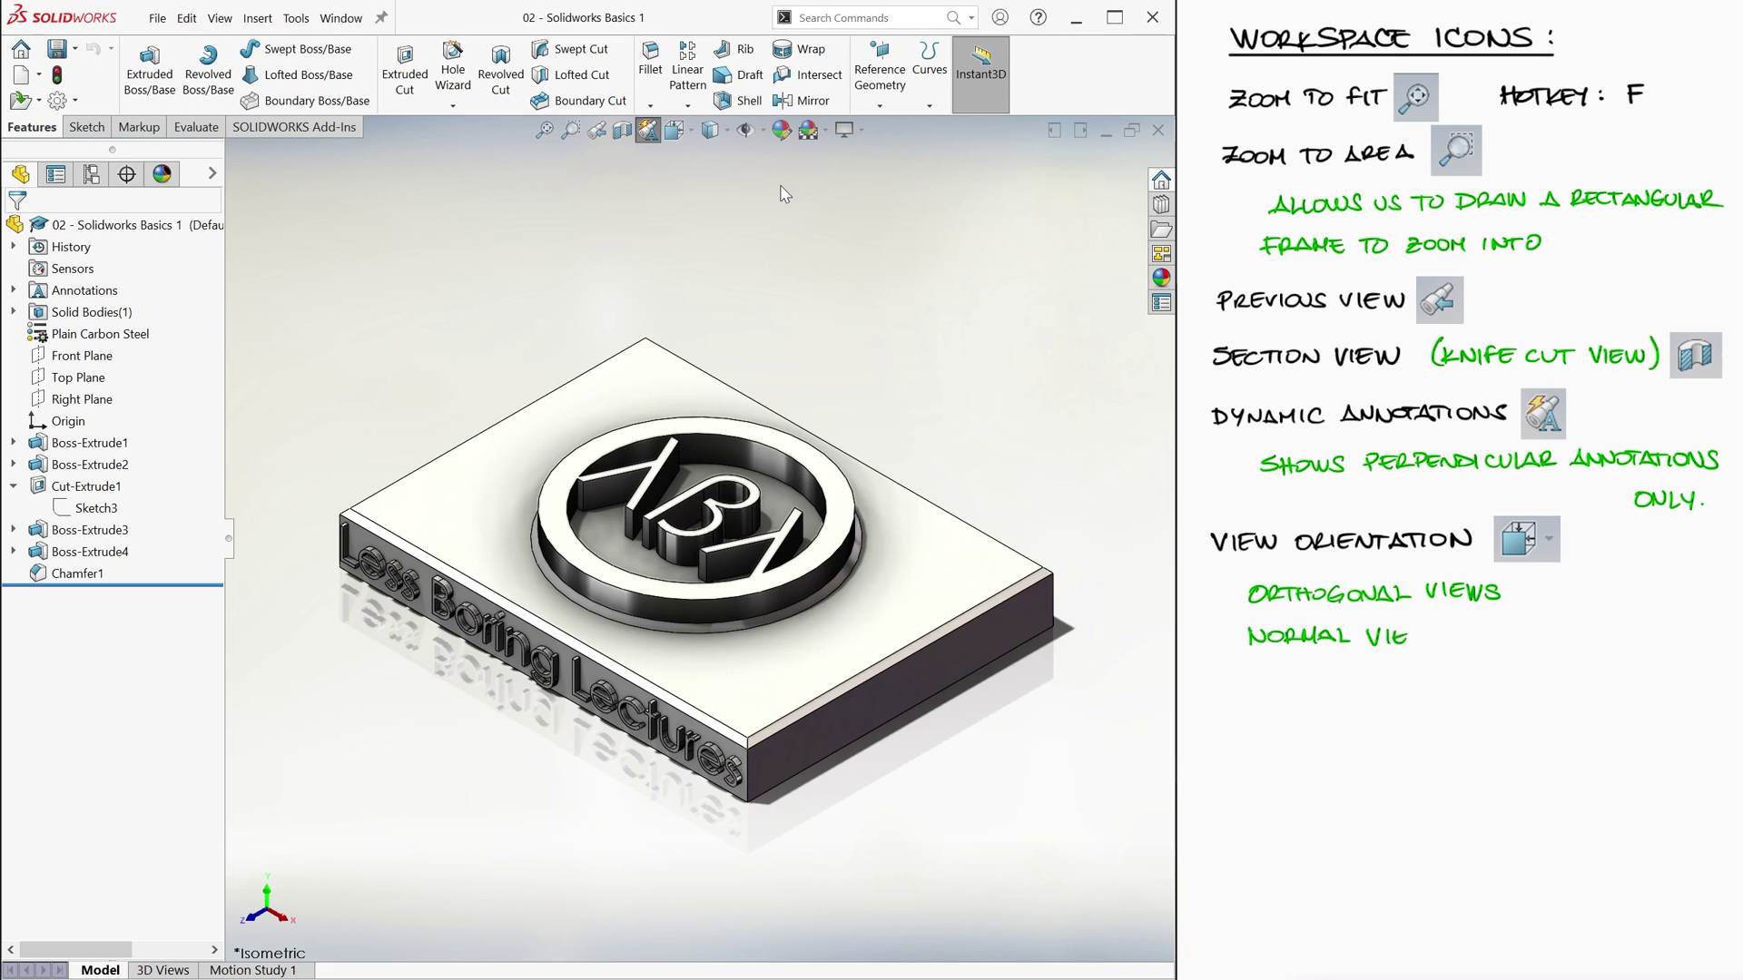
click(683, 713)
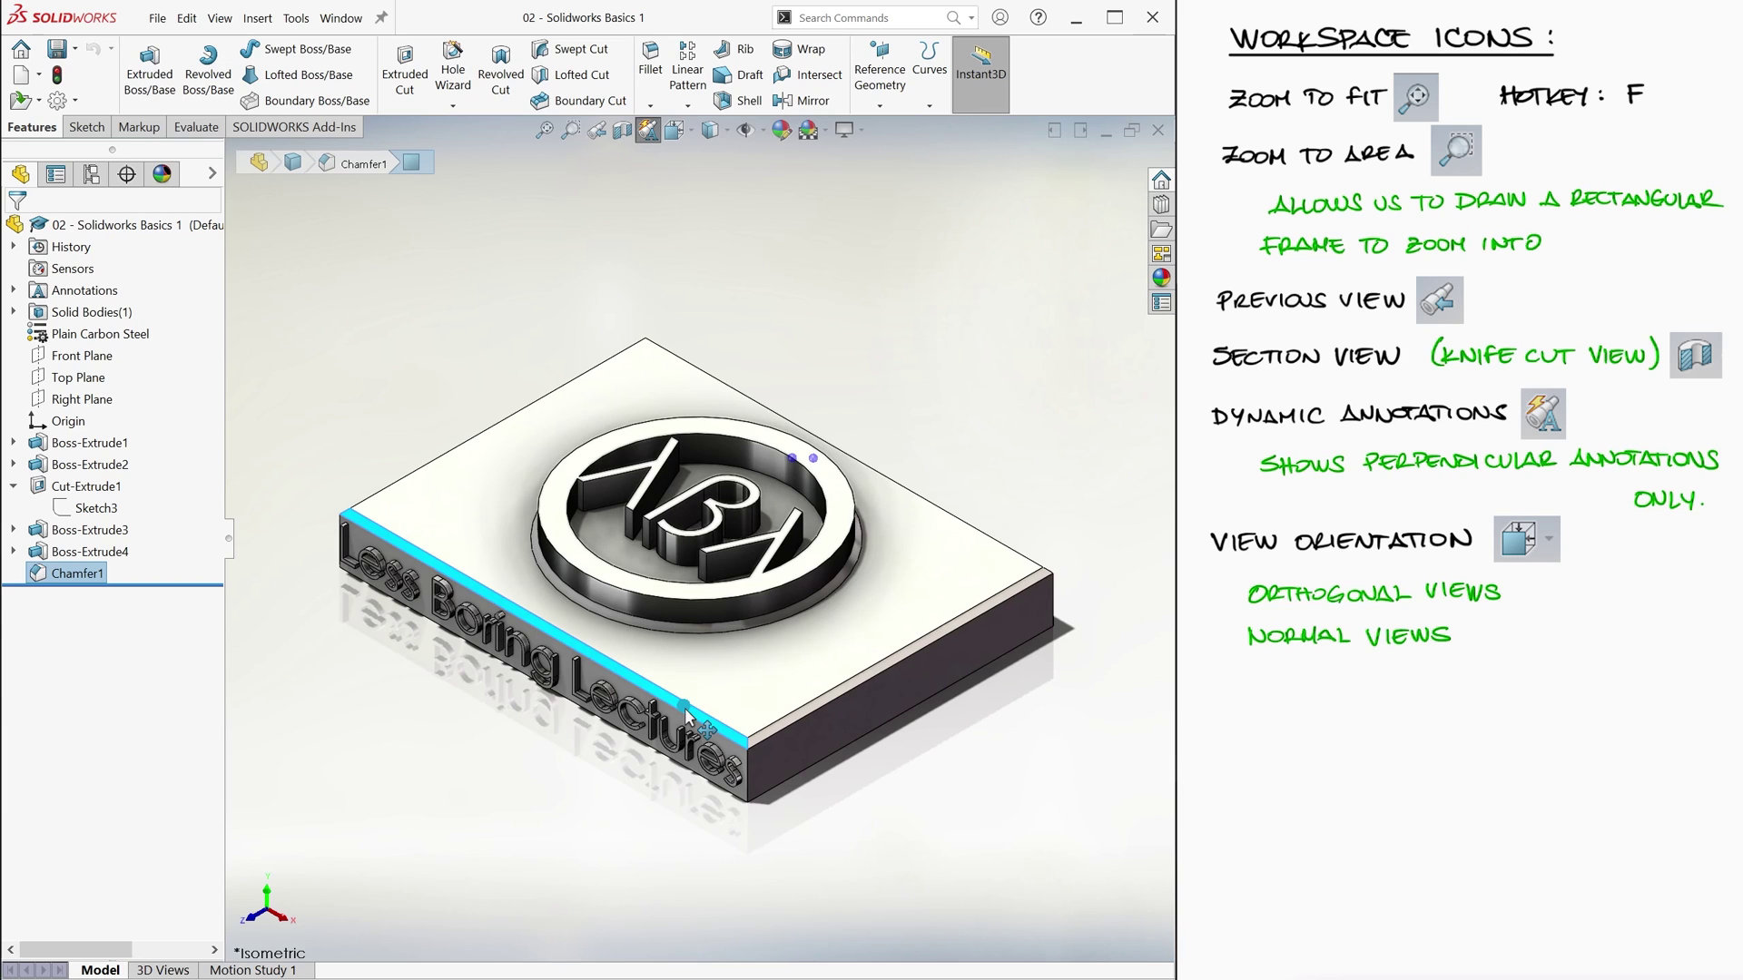
Use Normal To from the View Orientation flyout to face the selected front-edge chamfer square-on
click(673, 131)
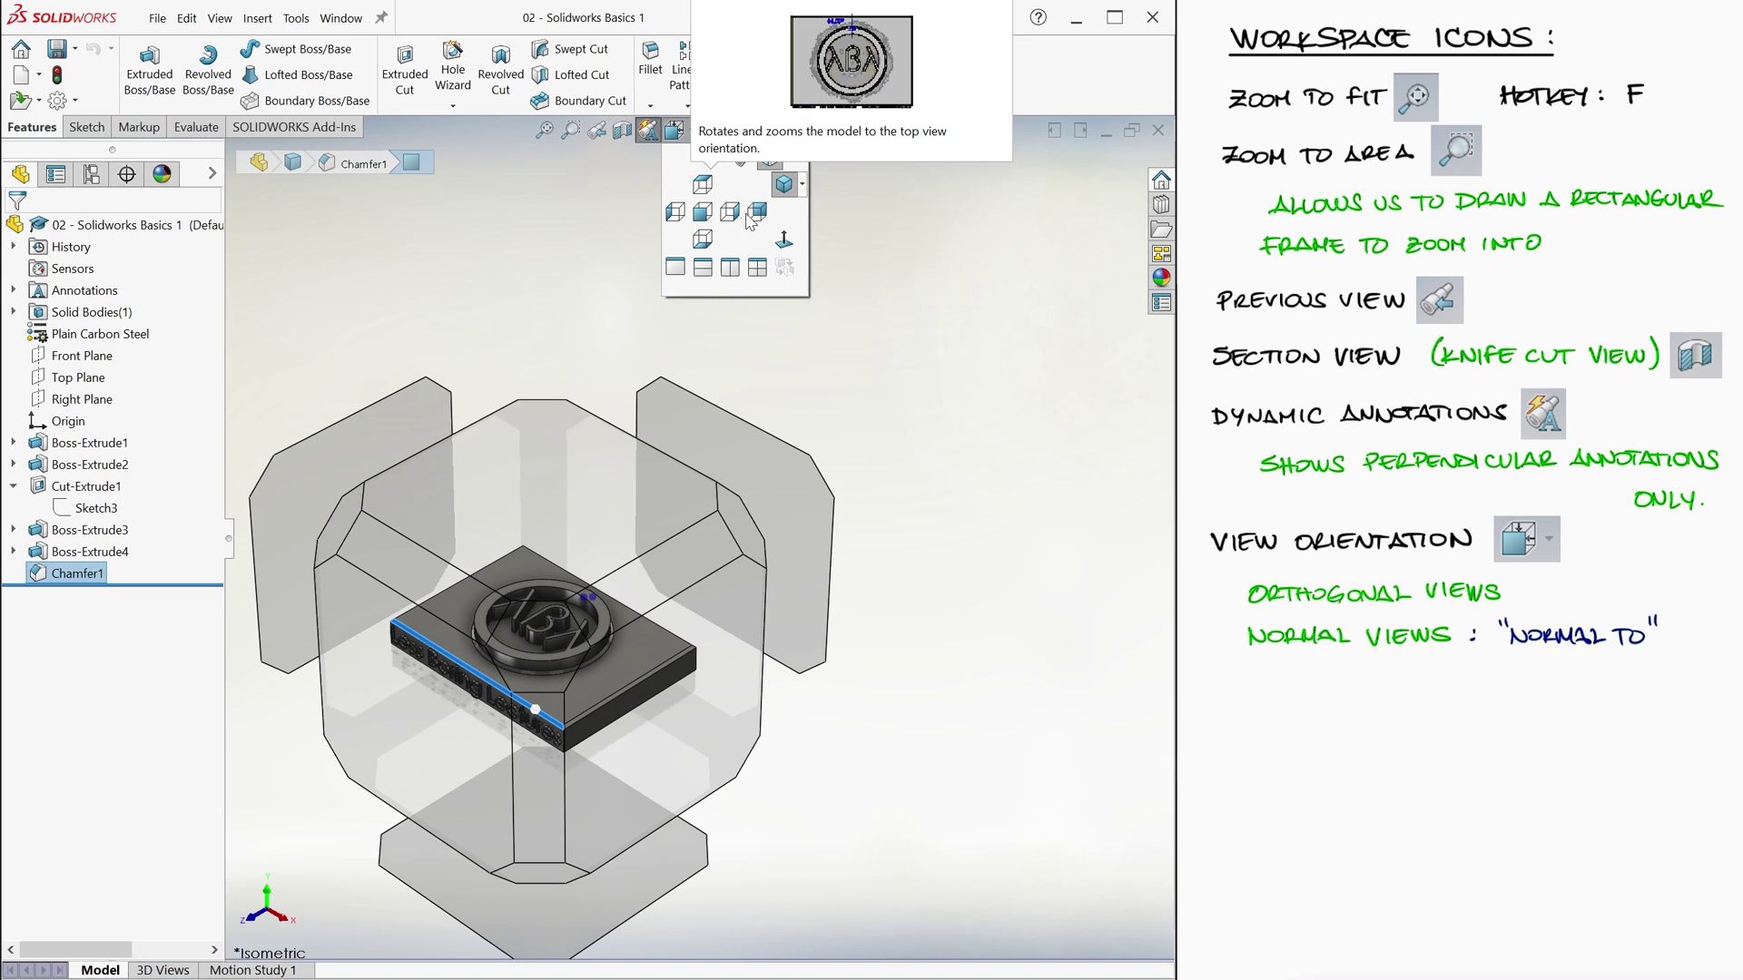
click(786, 241)
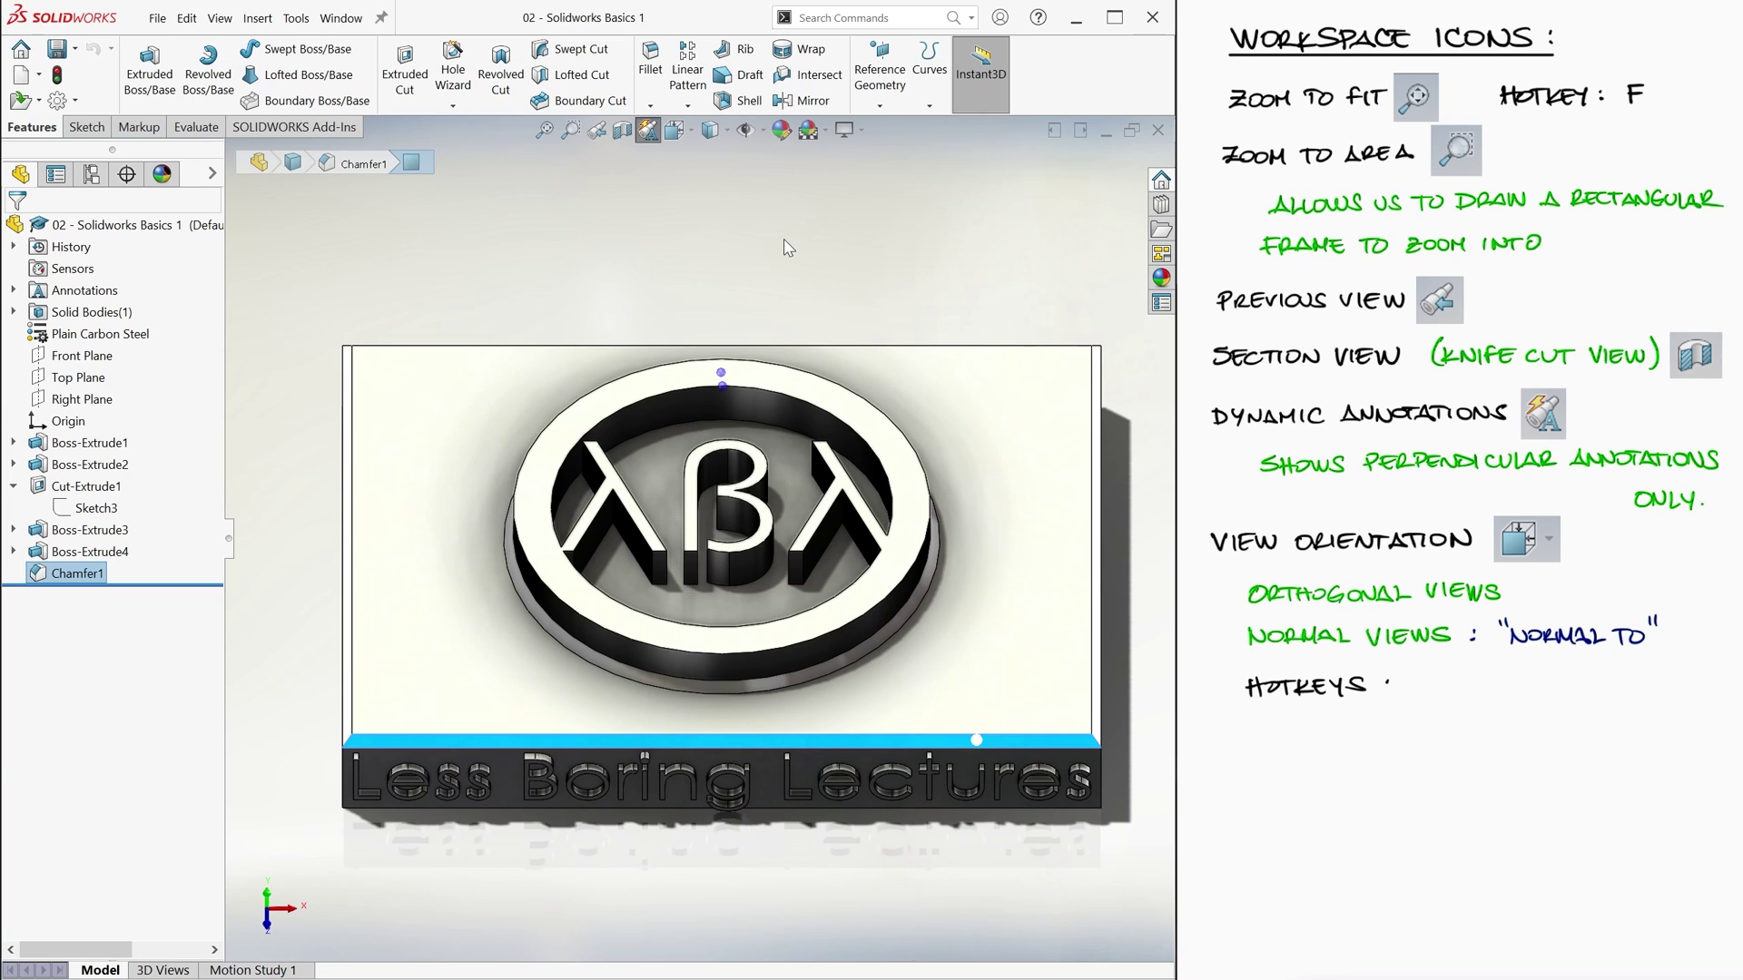
Step through Front, Right, Top and Isometric views (Ctrl+1/4/5/7), then reselect the front chamfer face
key(ctrl+1)
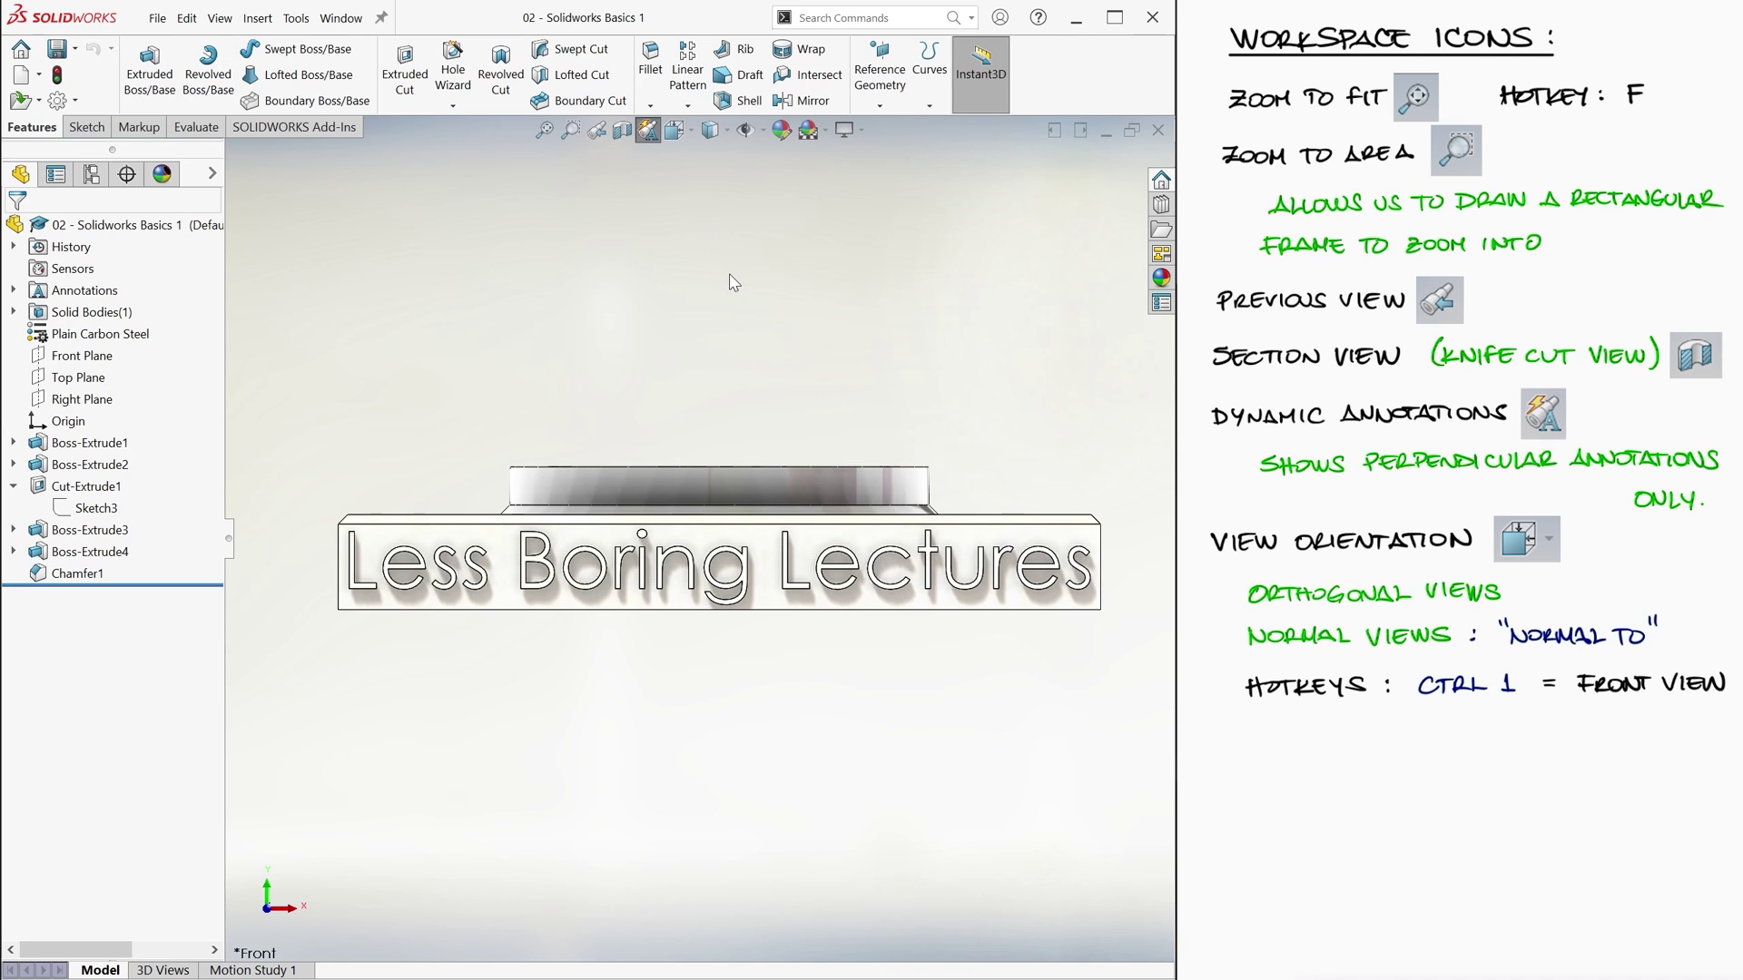
key(ctrl+4)
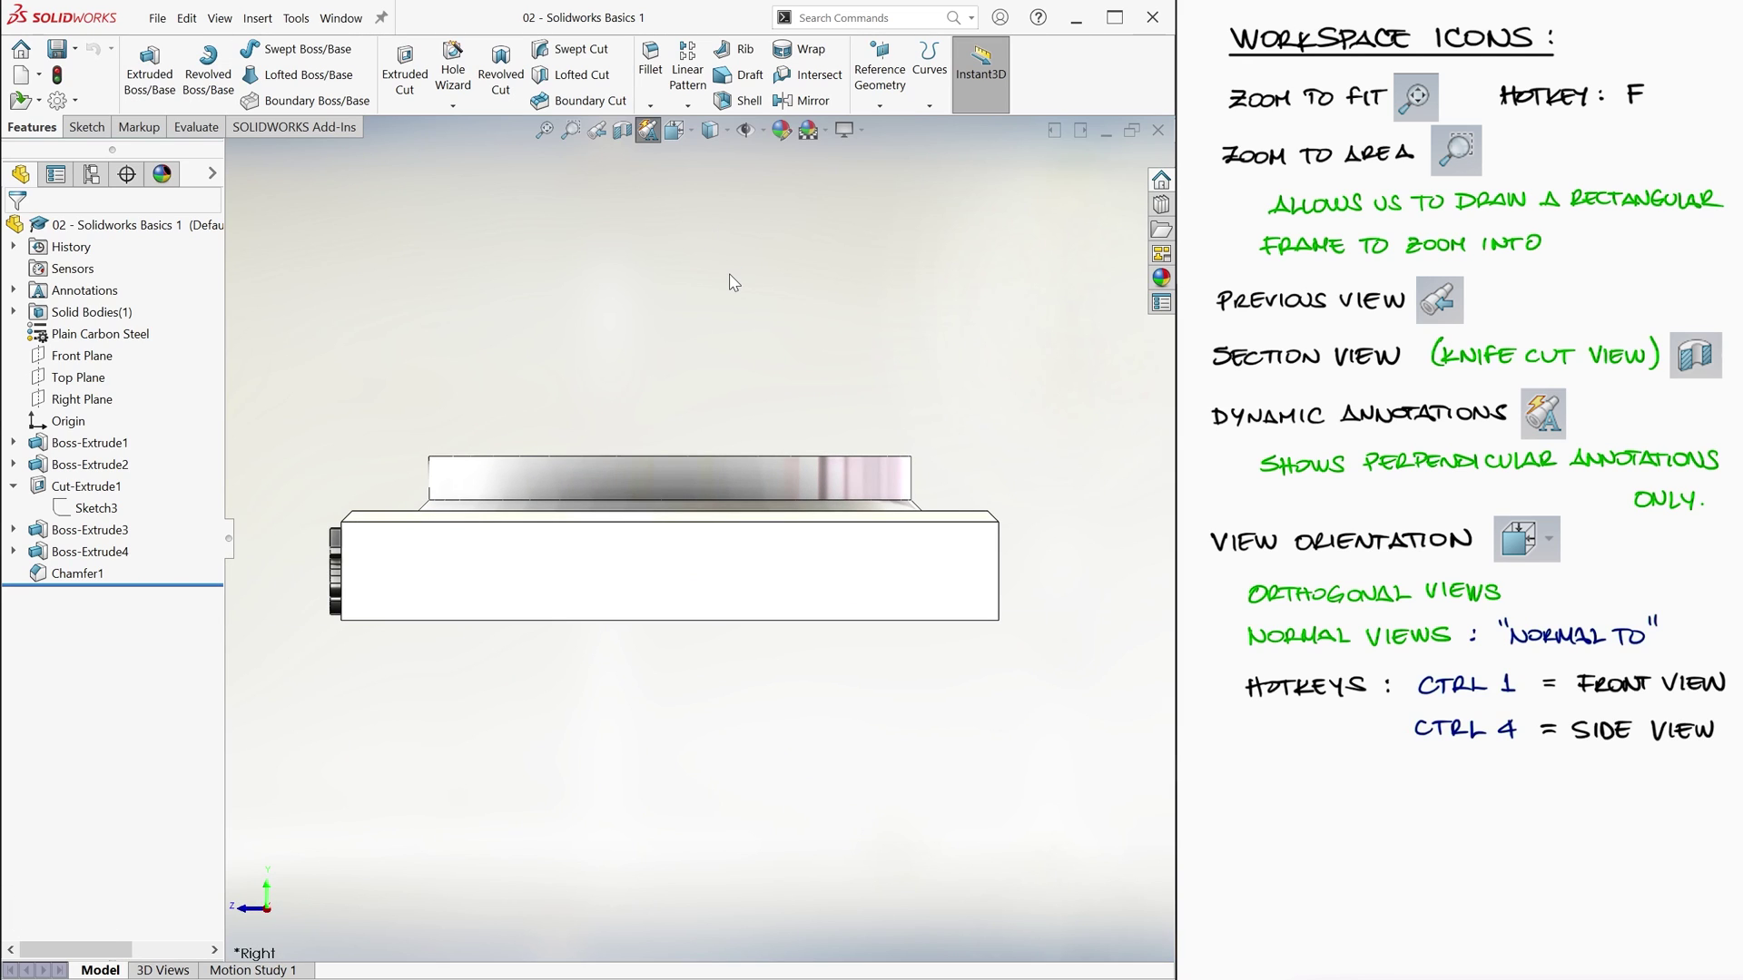
key(ctrl+5)
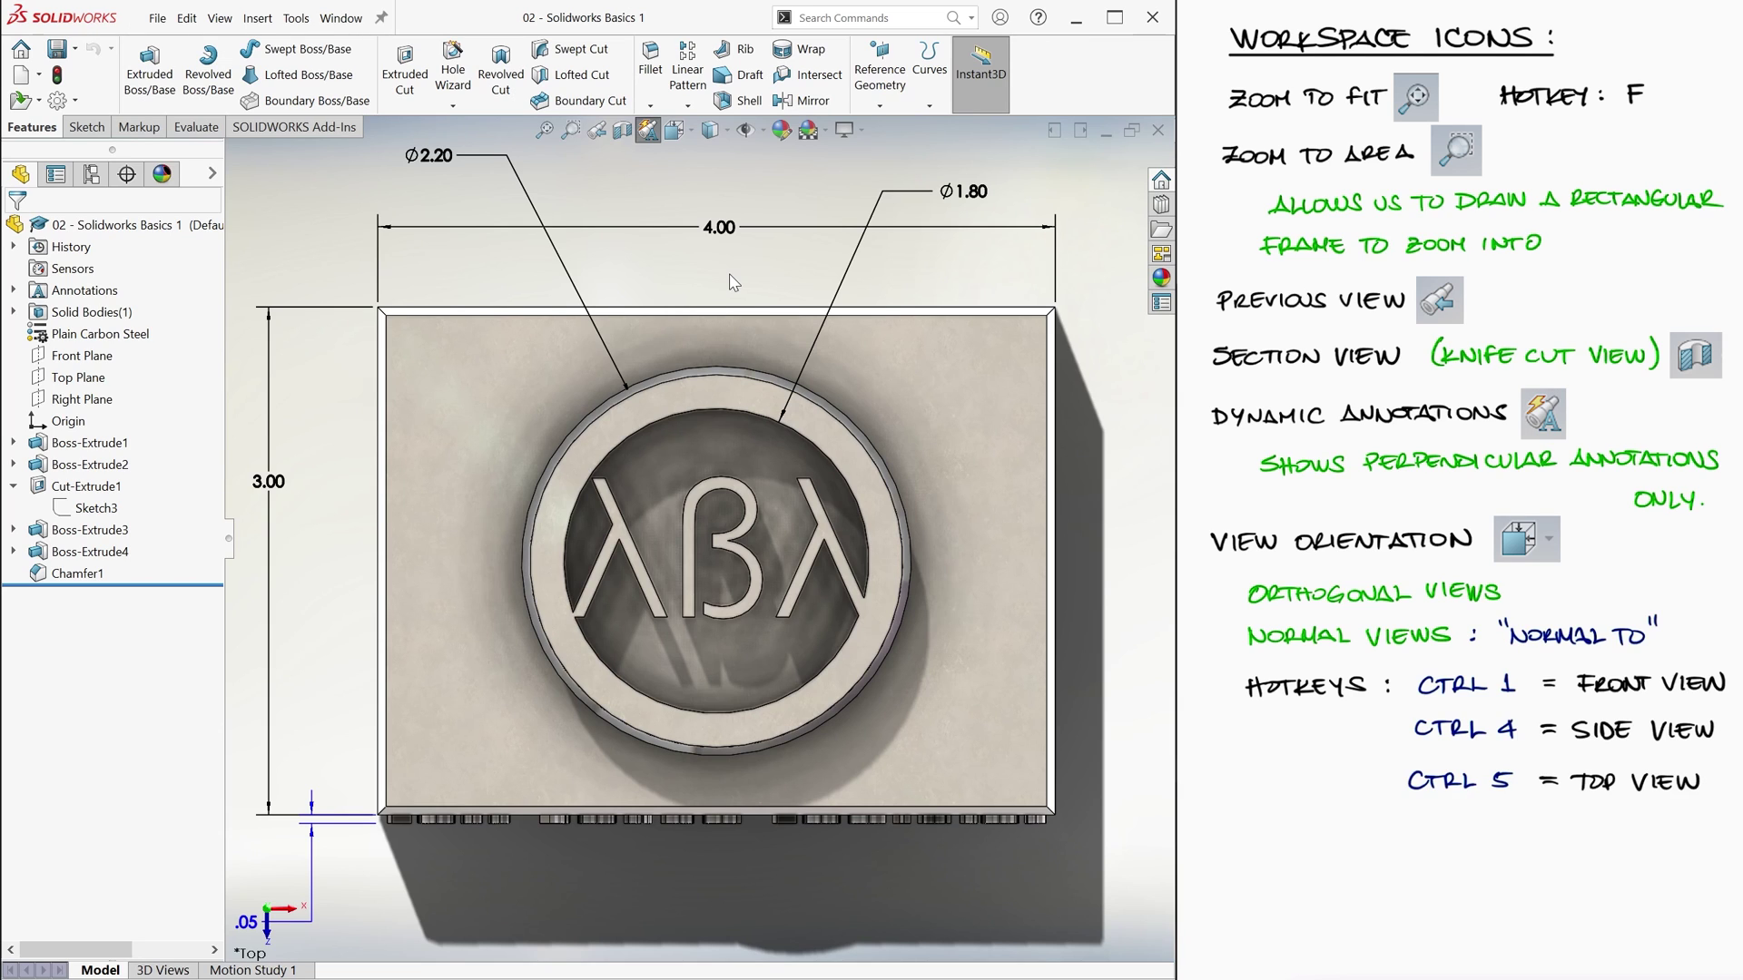
key(ctrl+7)
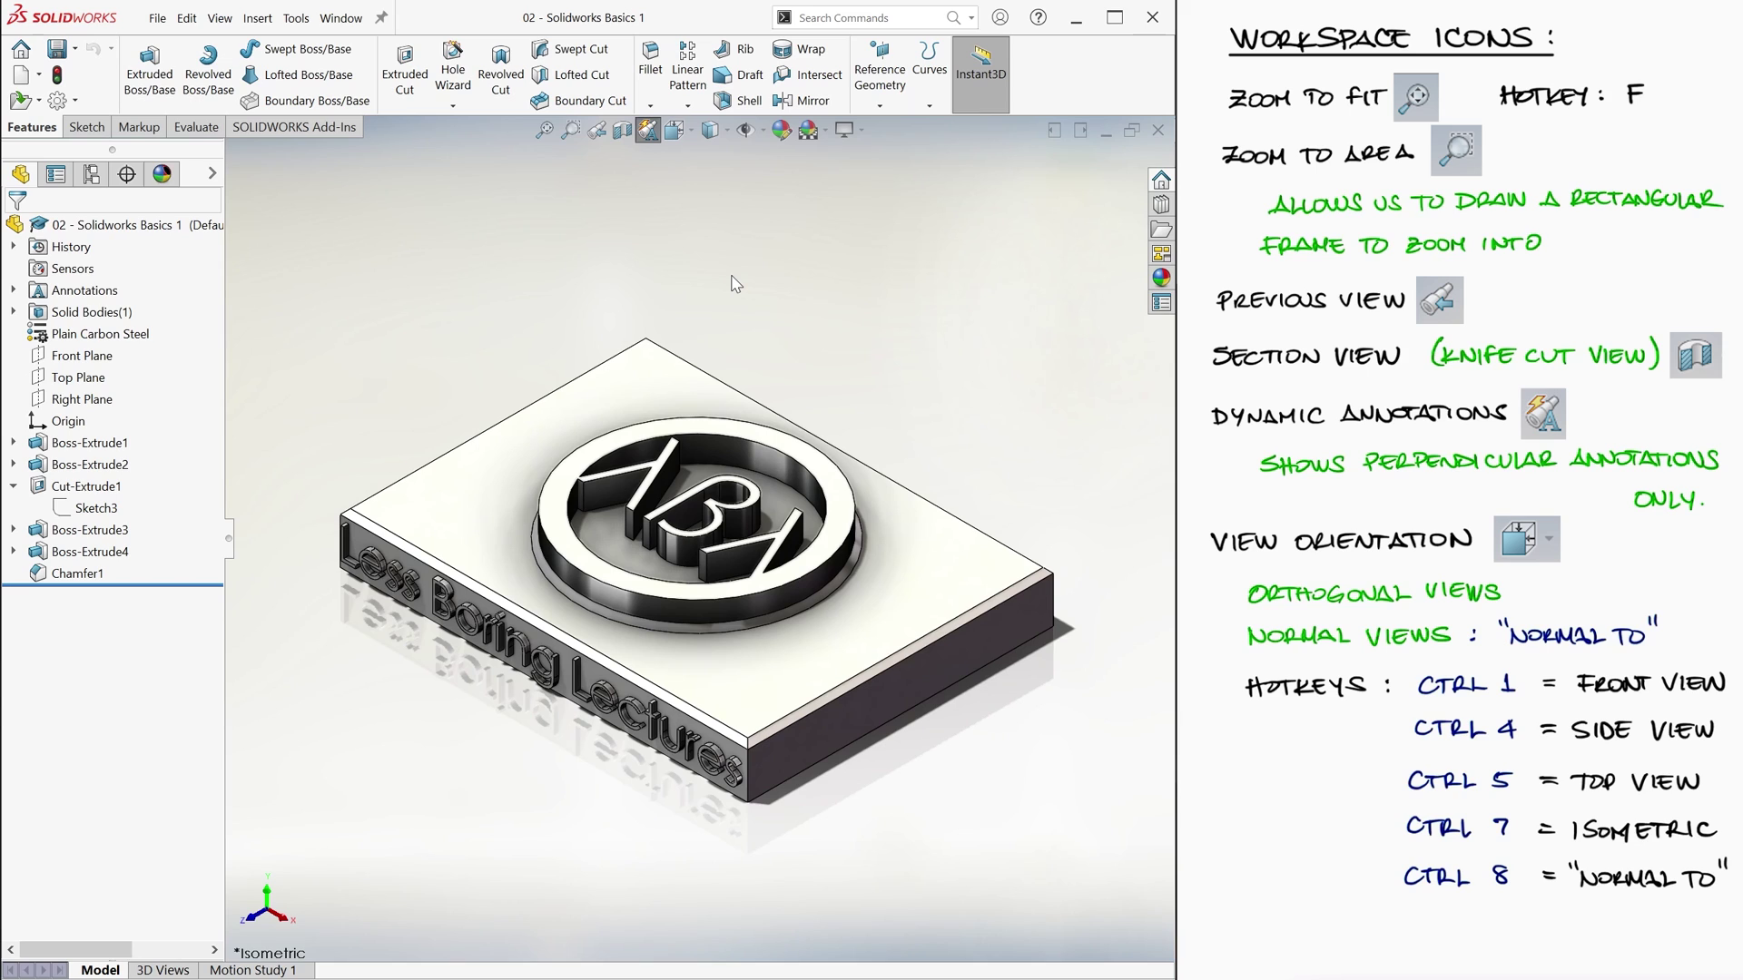
click(603, 670)
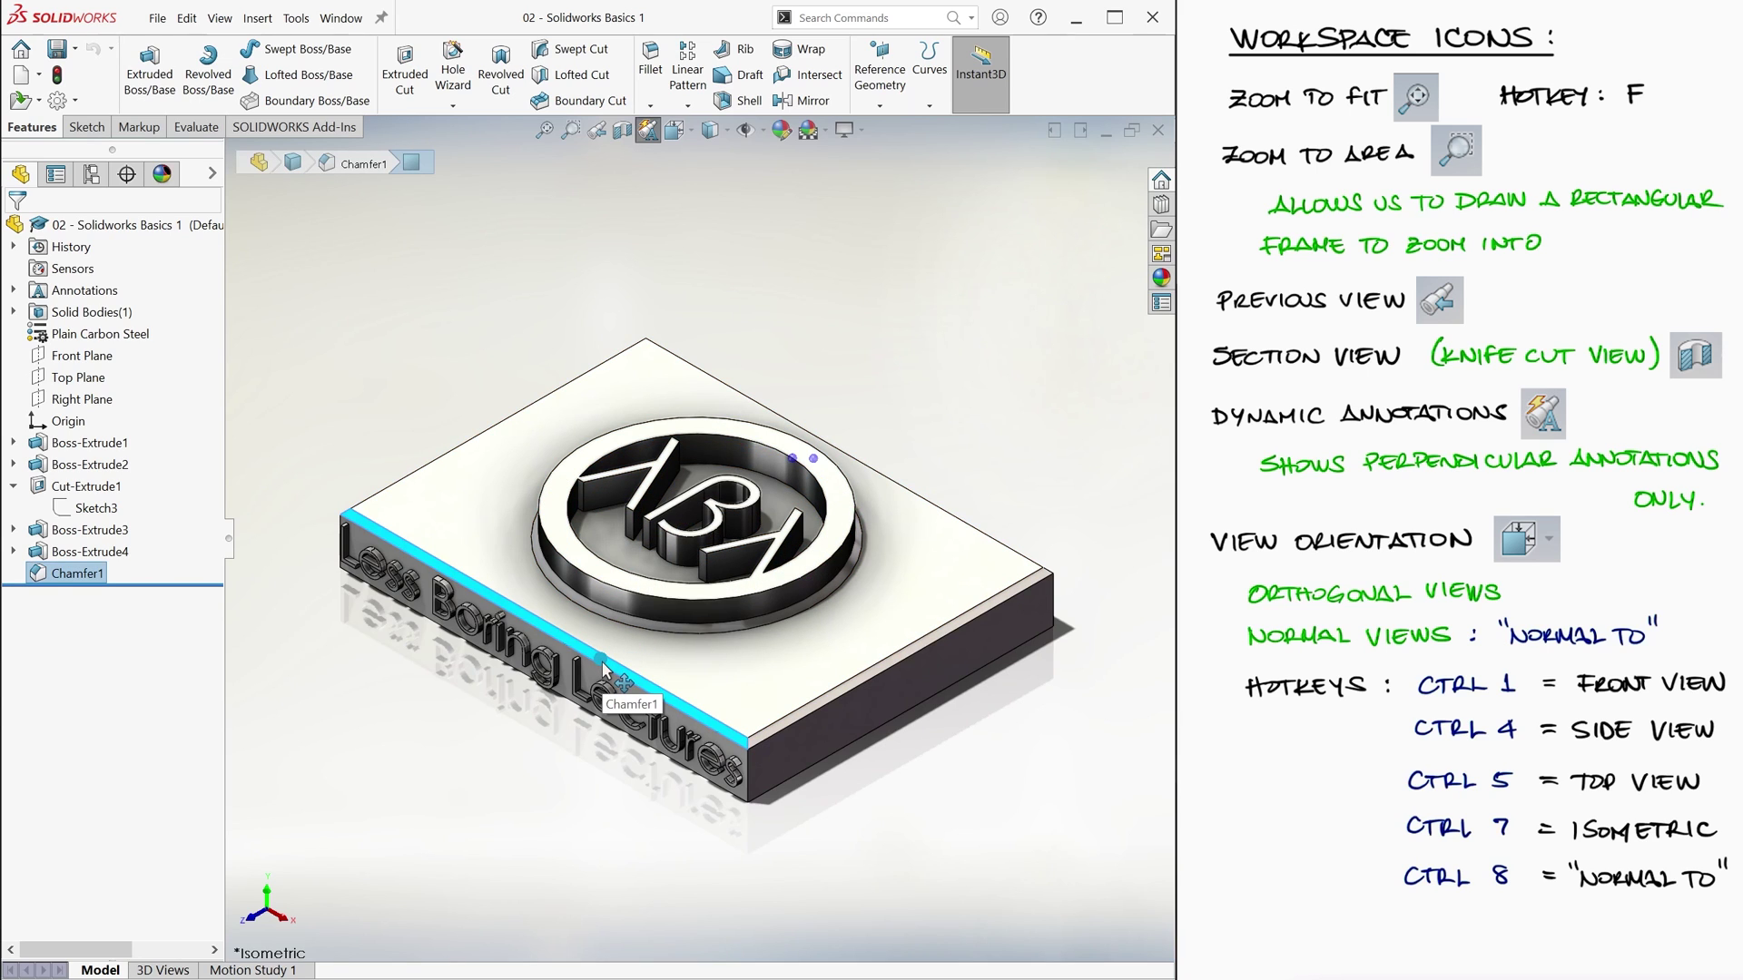
View the chamfer Normal To, return to isometric, then switch to Shaded and Hidden Lines Removed display
key(ctrl+8)
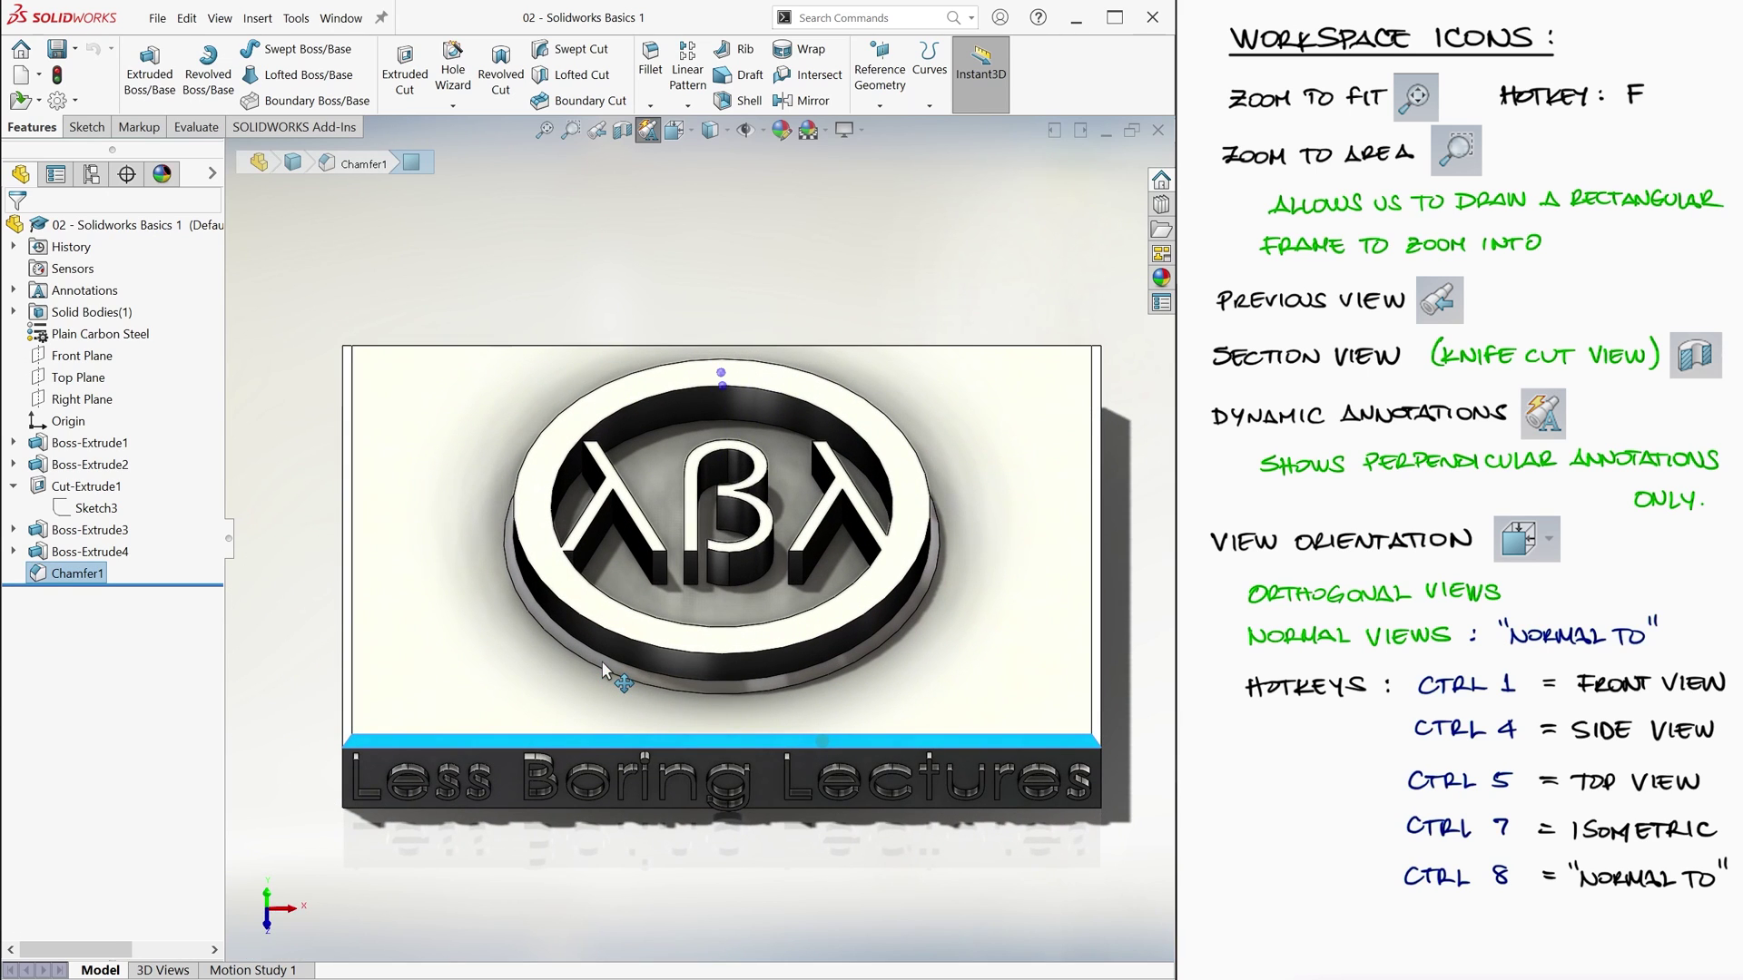
key(ctrl+7)
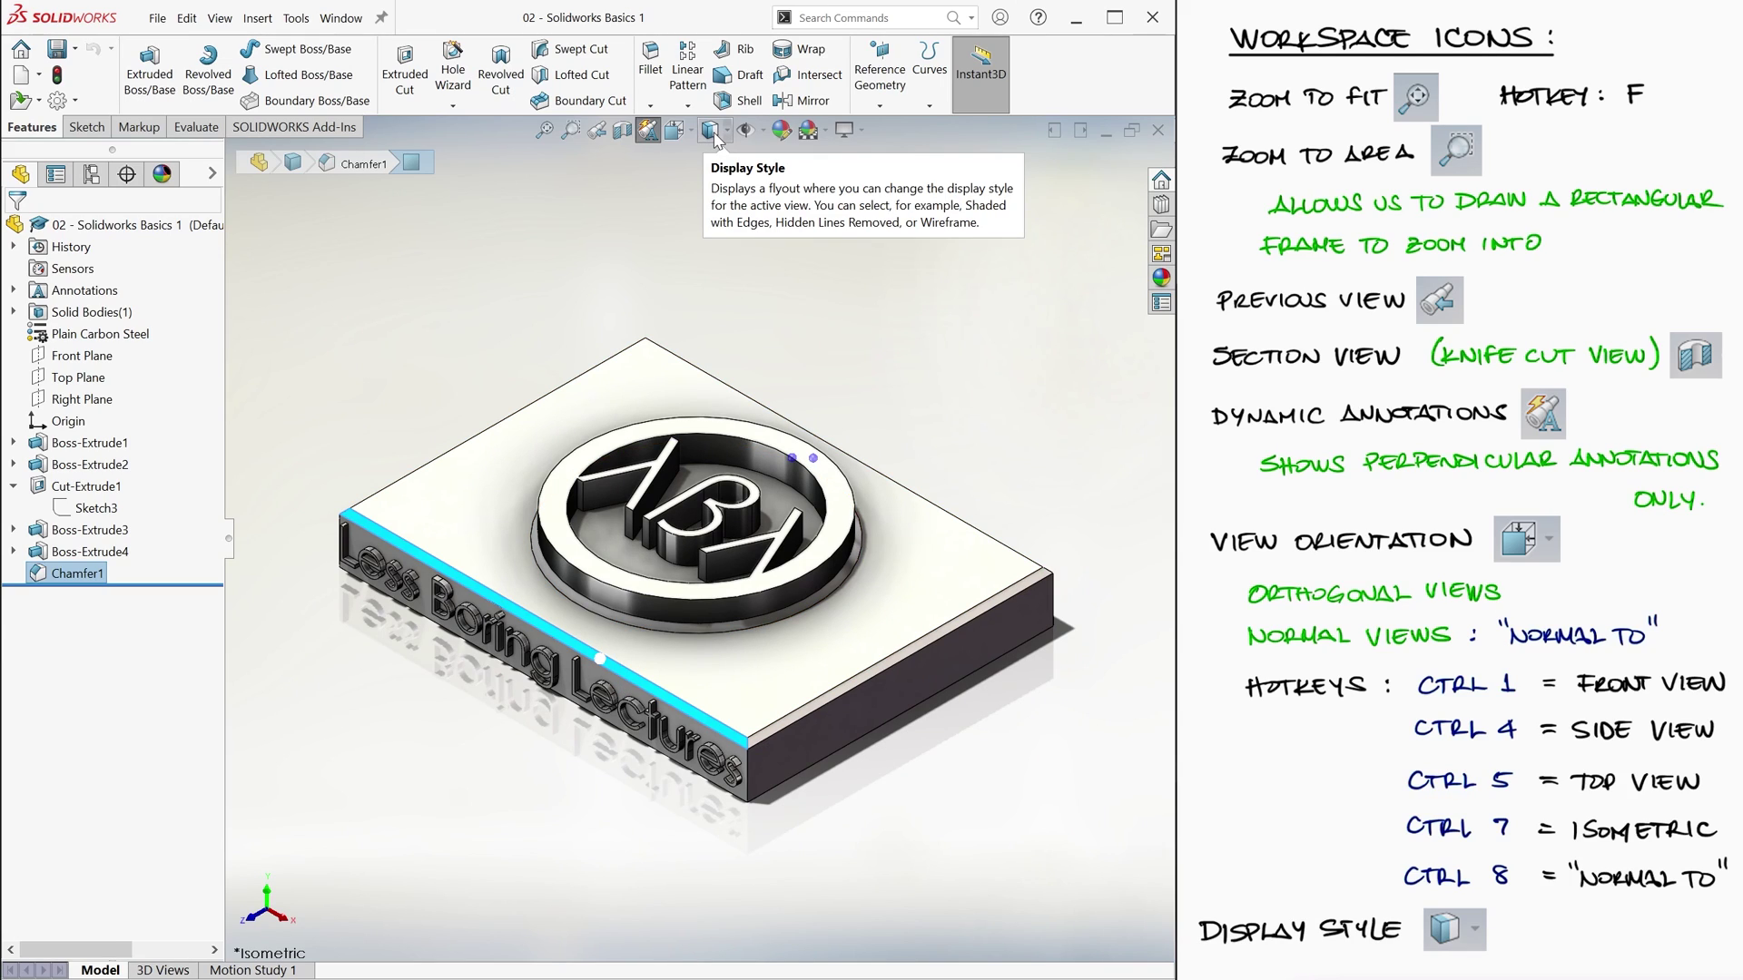
click(713, 133)
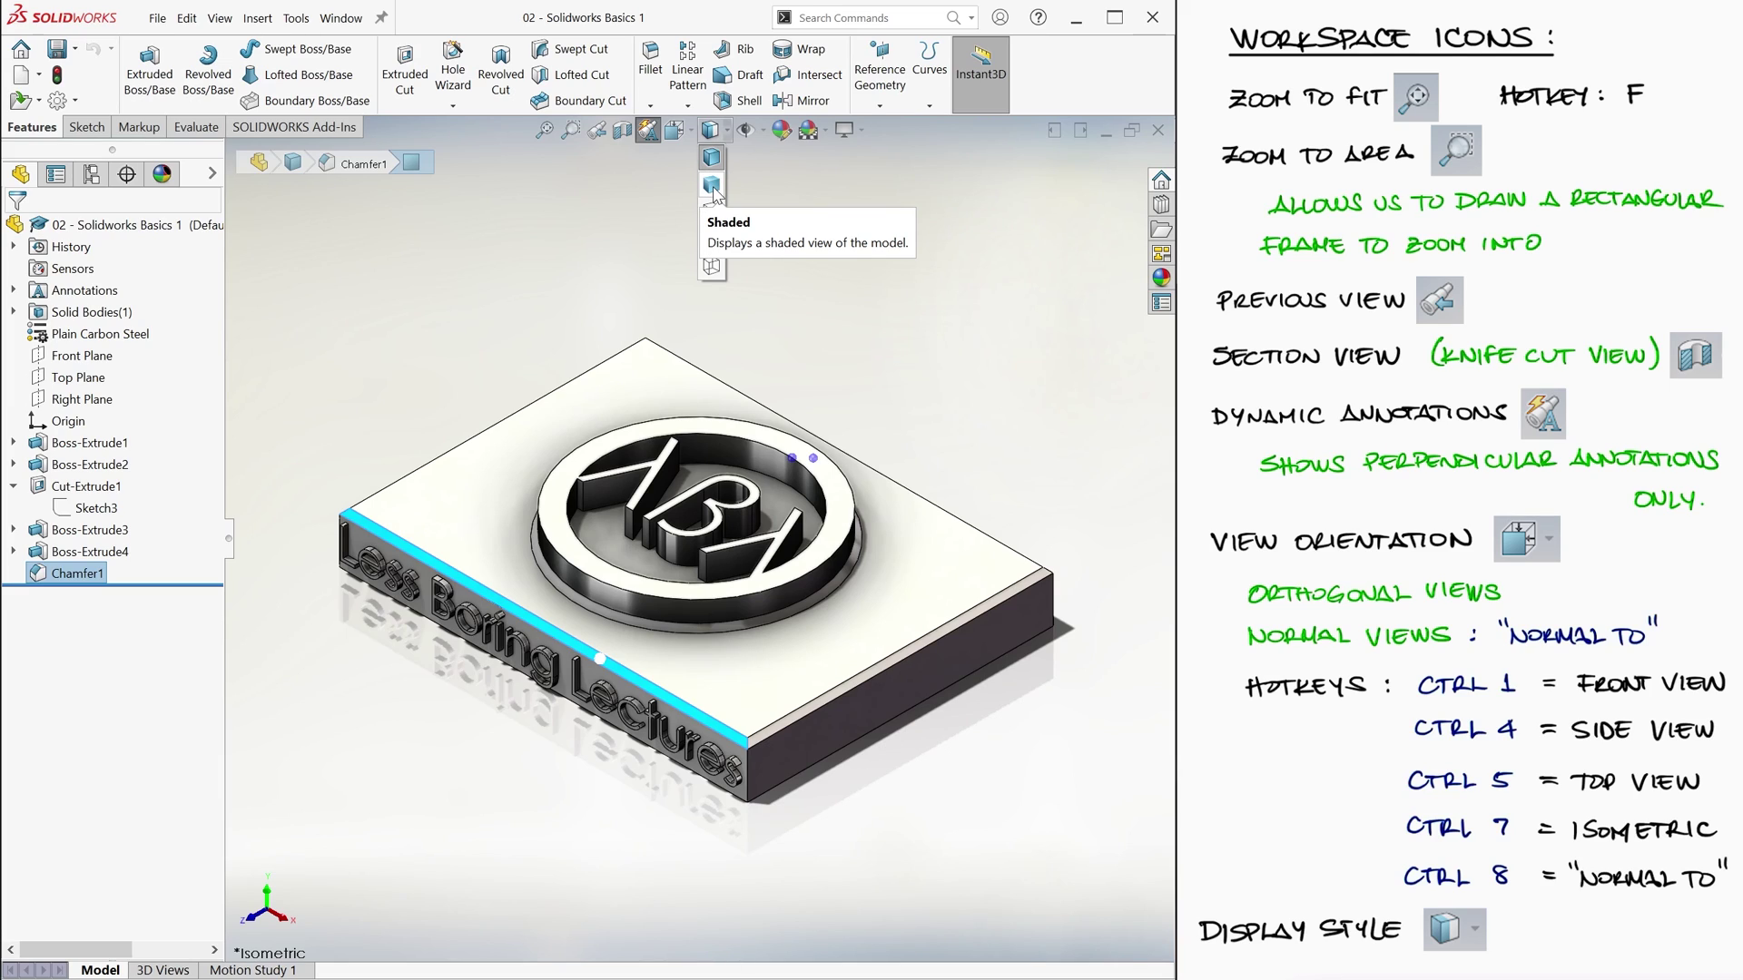
click(713, 193)
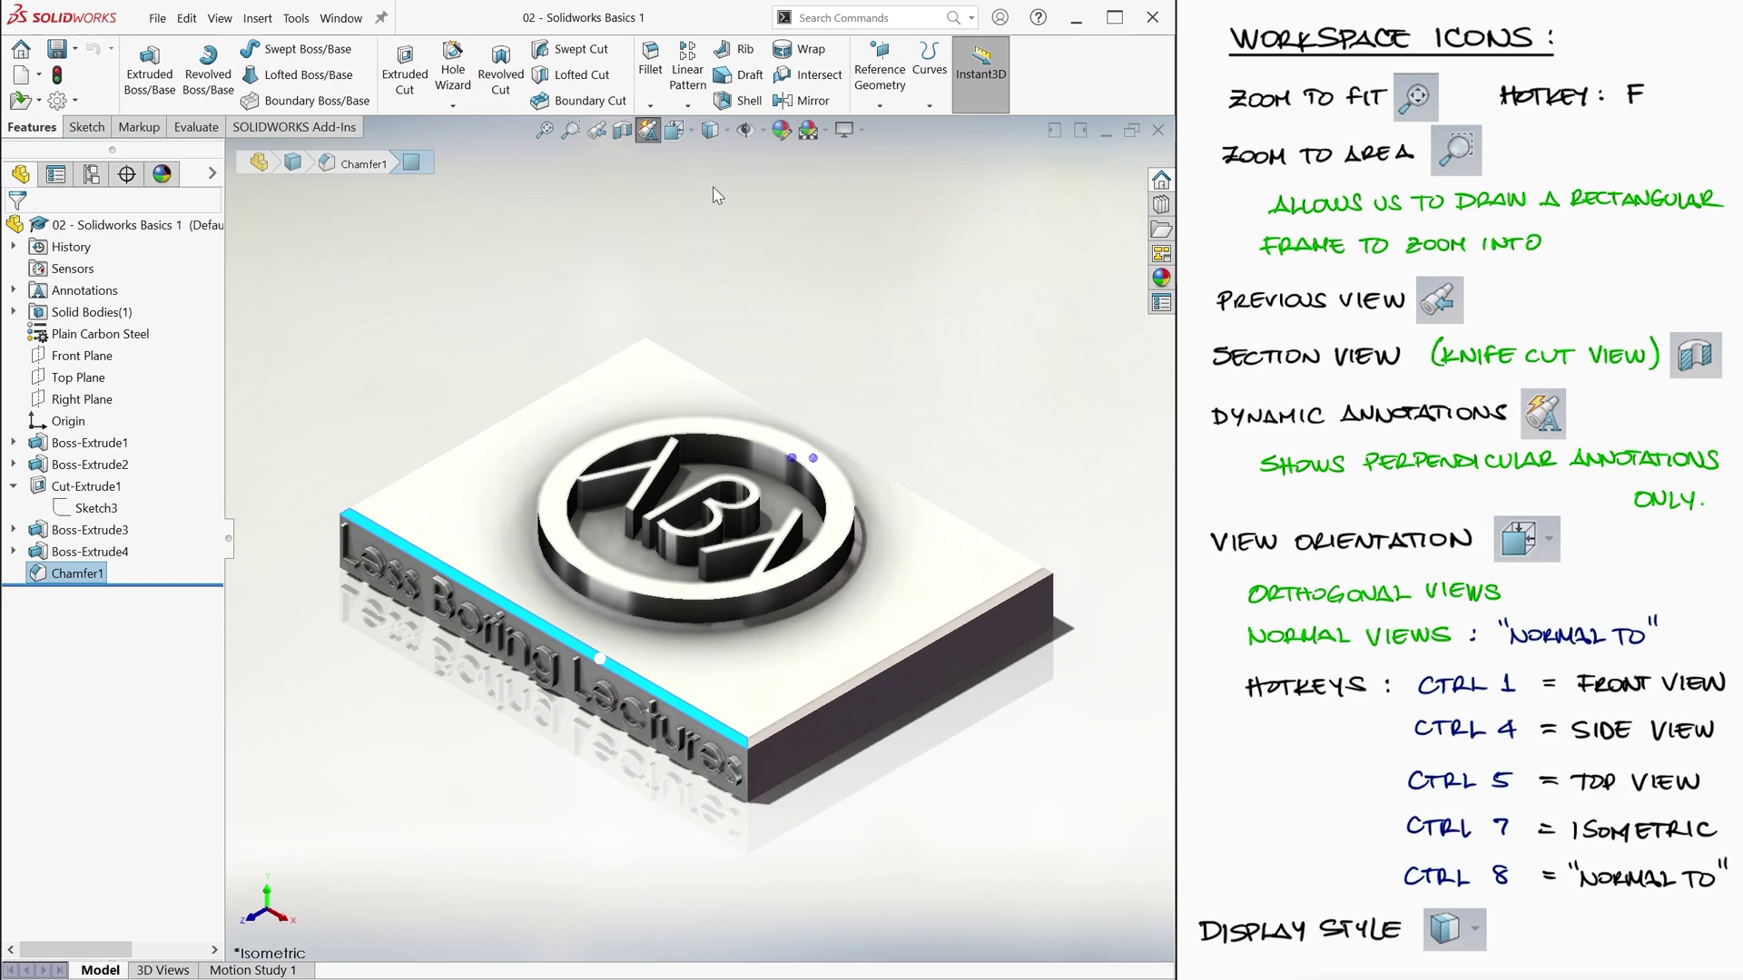
click(715, 193)
click(714, 132)
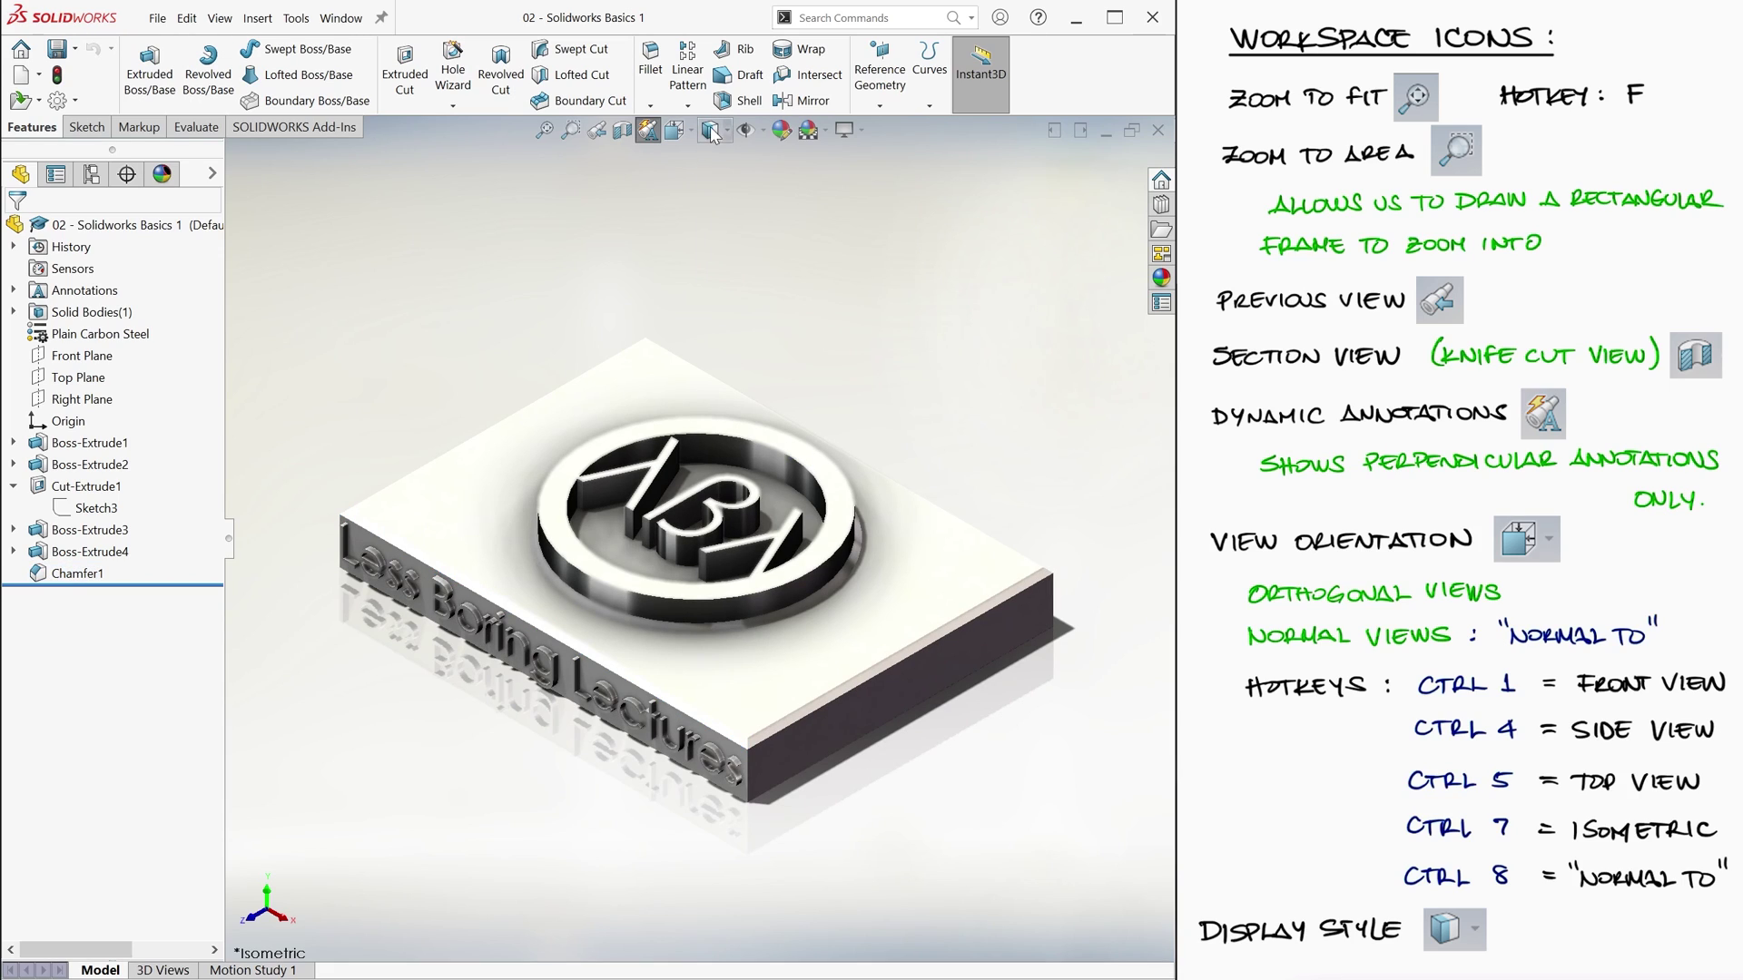
click(714, 217)
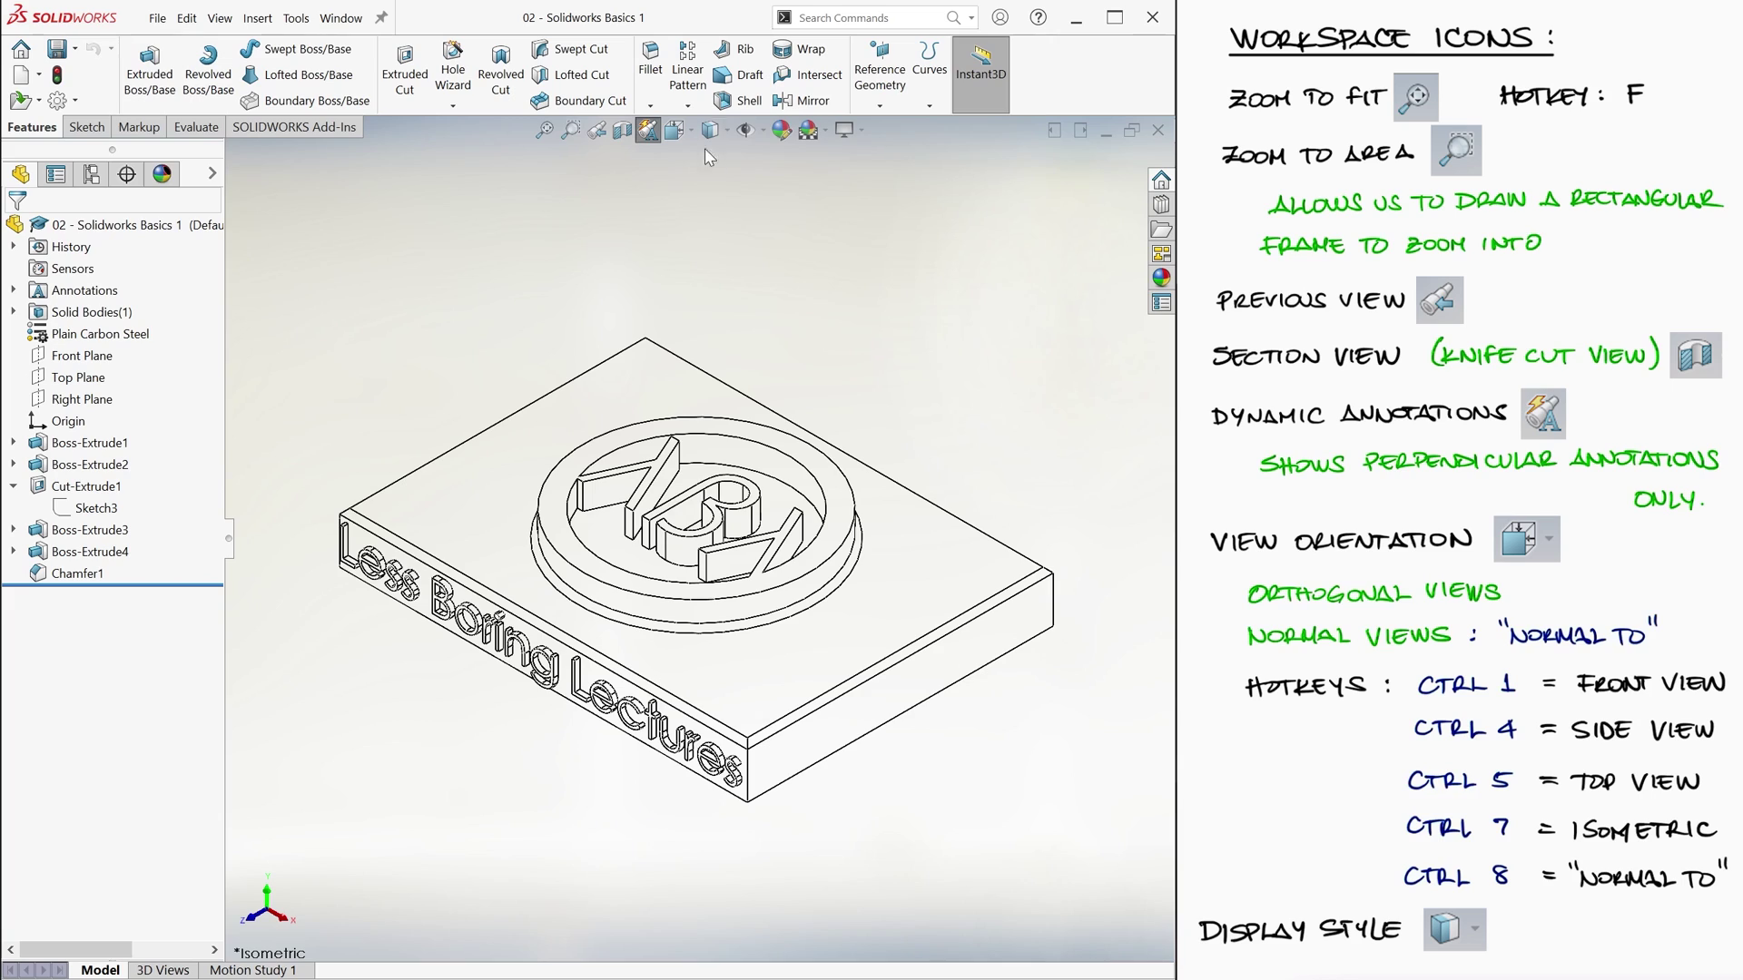
Try Hidden Lines Visible and Wireframe display styles, then return to Shaded With Edges
click(714, 131)
click(723, 244)
click(714, 131)
click(714, 268)
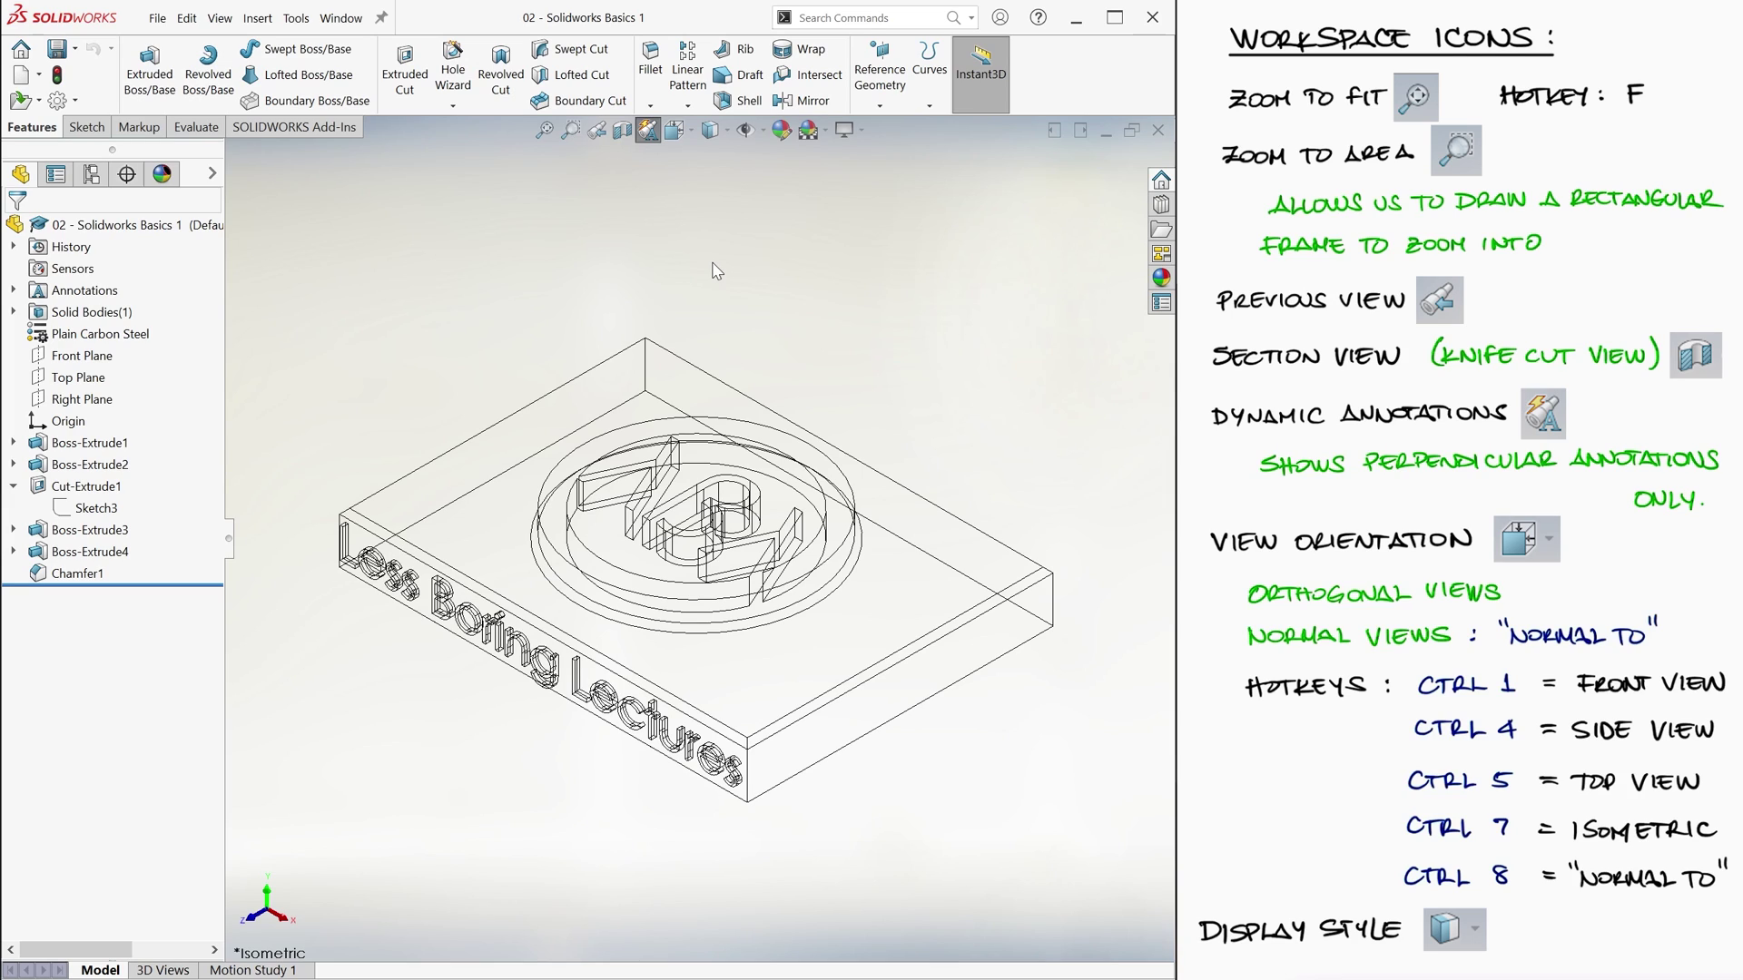
click(716, 133)
click(716, 160)
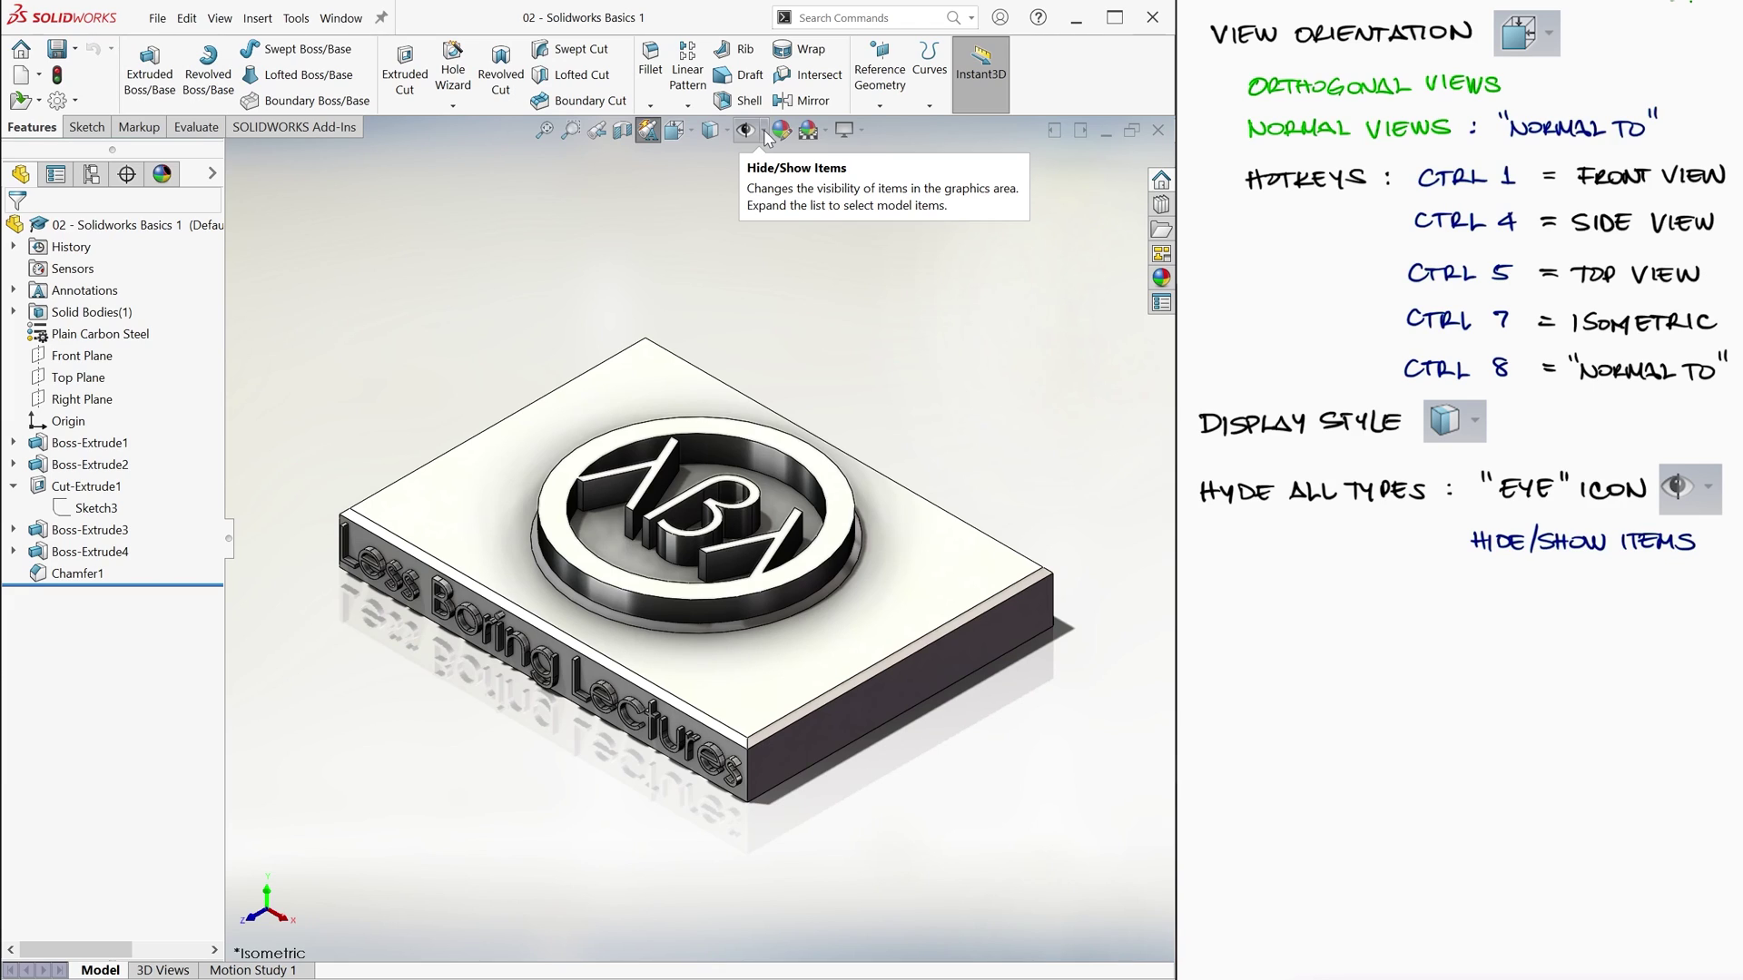
Show the Front, Top and Right planes from the Hide/Show Items flyout and toggle top-level annotations
click(764, 132)
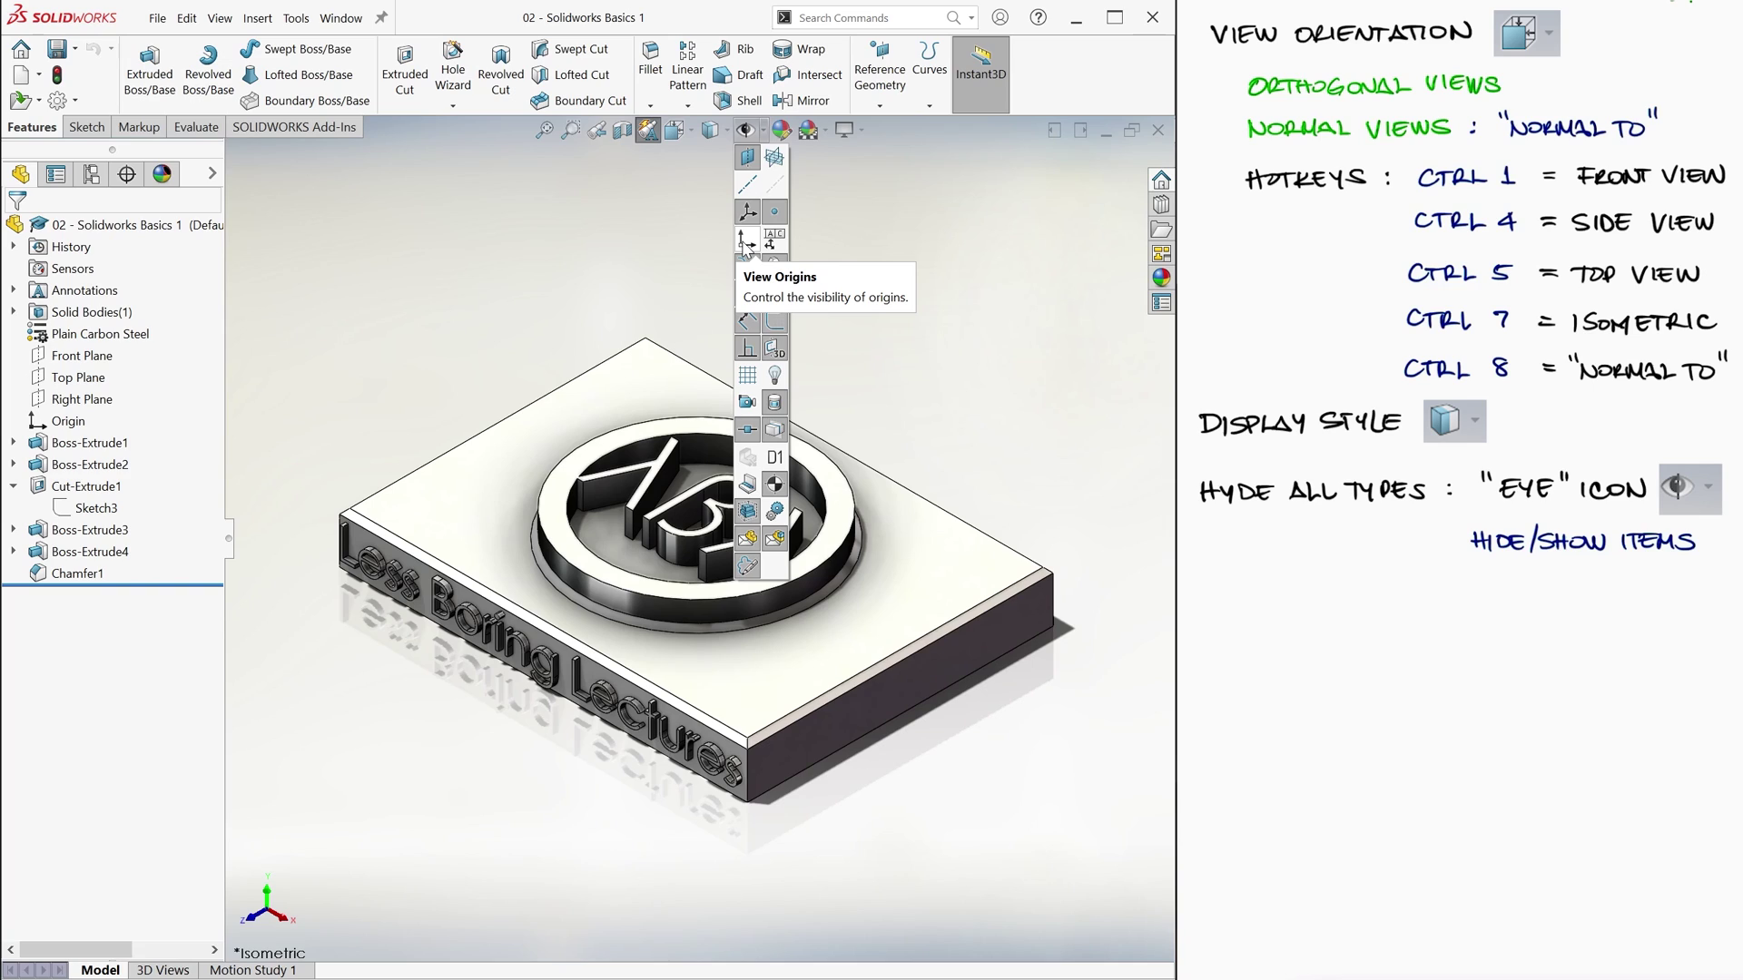
click(776, 162)
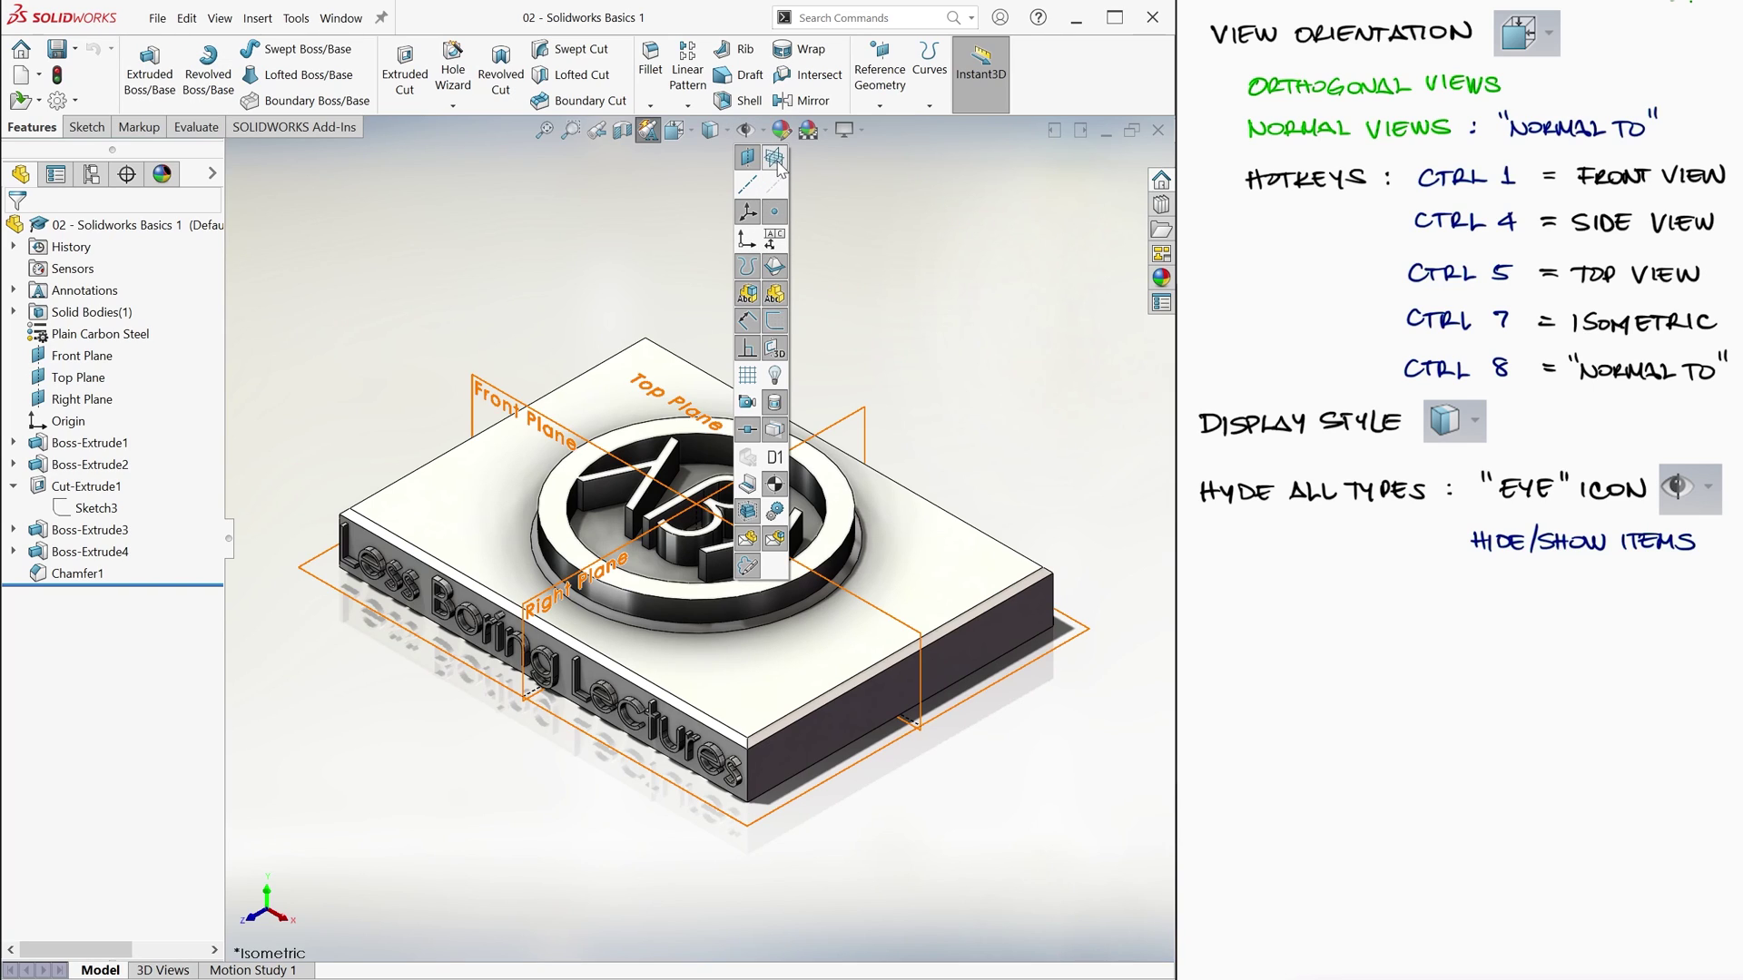
click(745, 297)
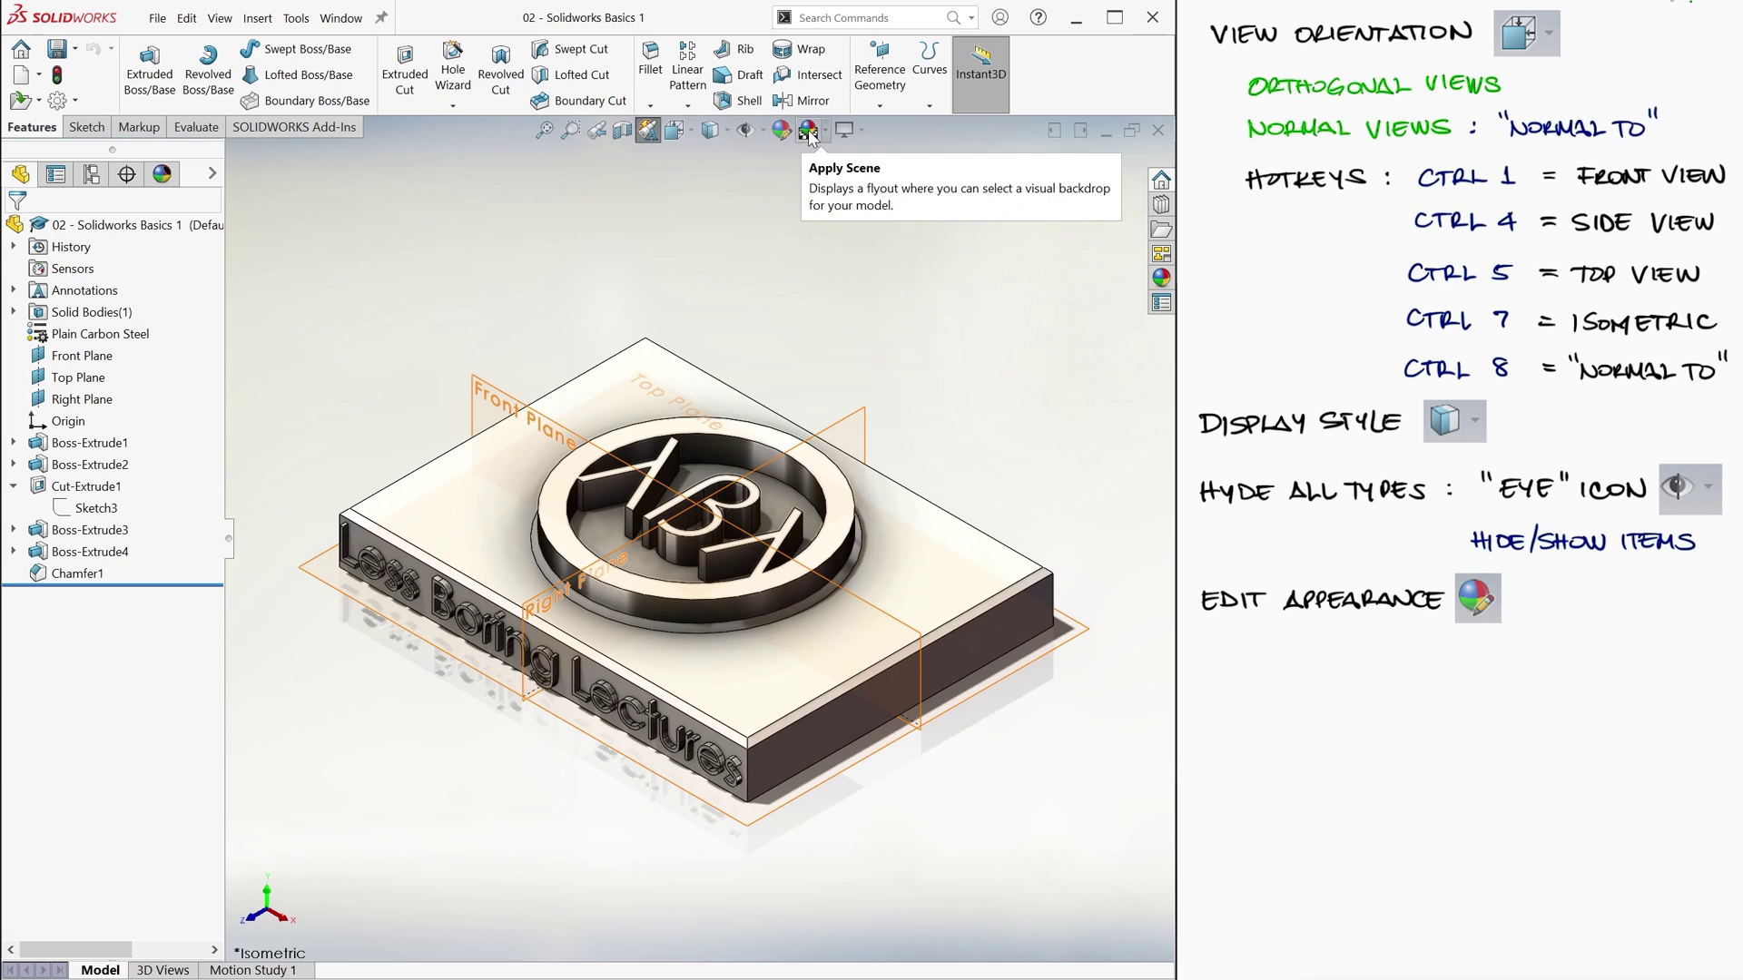
Apply 3 Point Faded, Plain White and Soft Spotlight scenes, ending with a blue-gradient reflective-floor scene
click(809, 133)
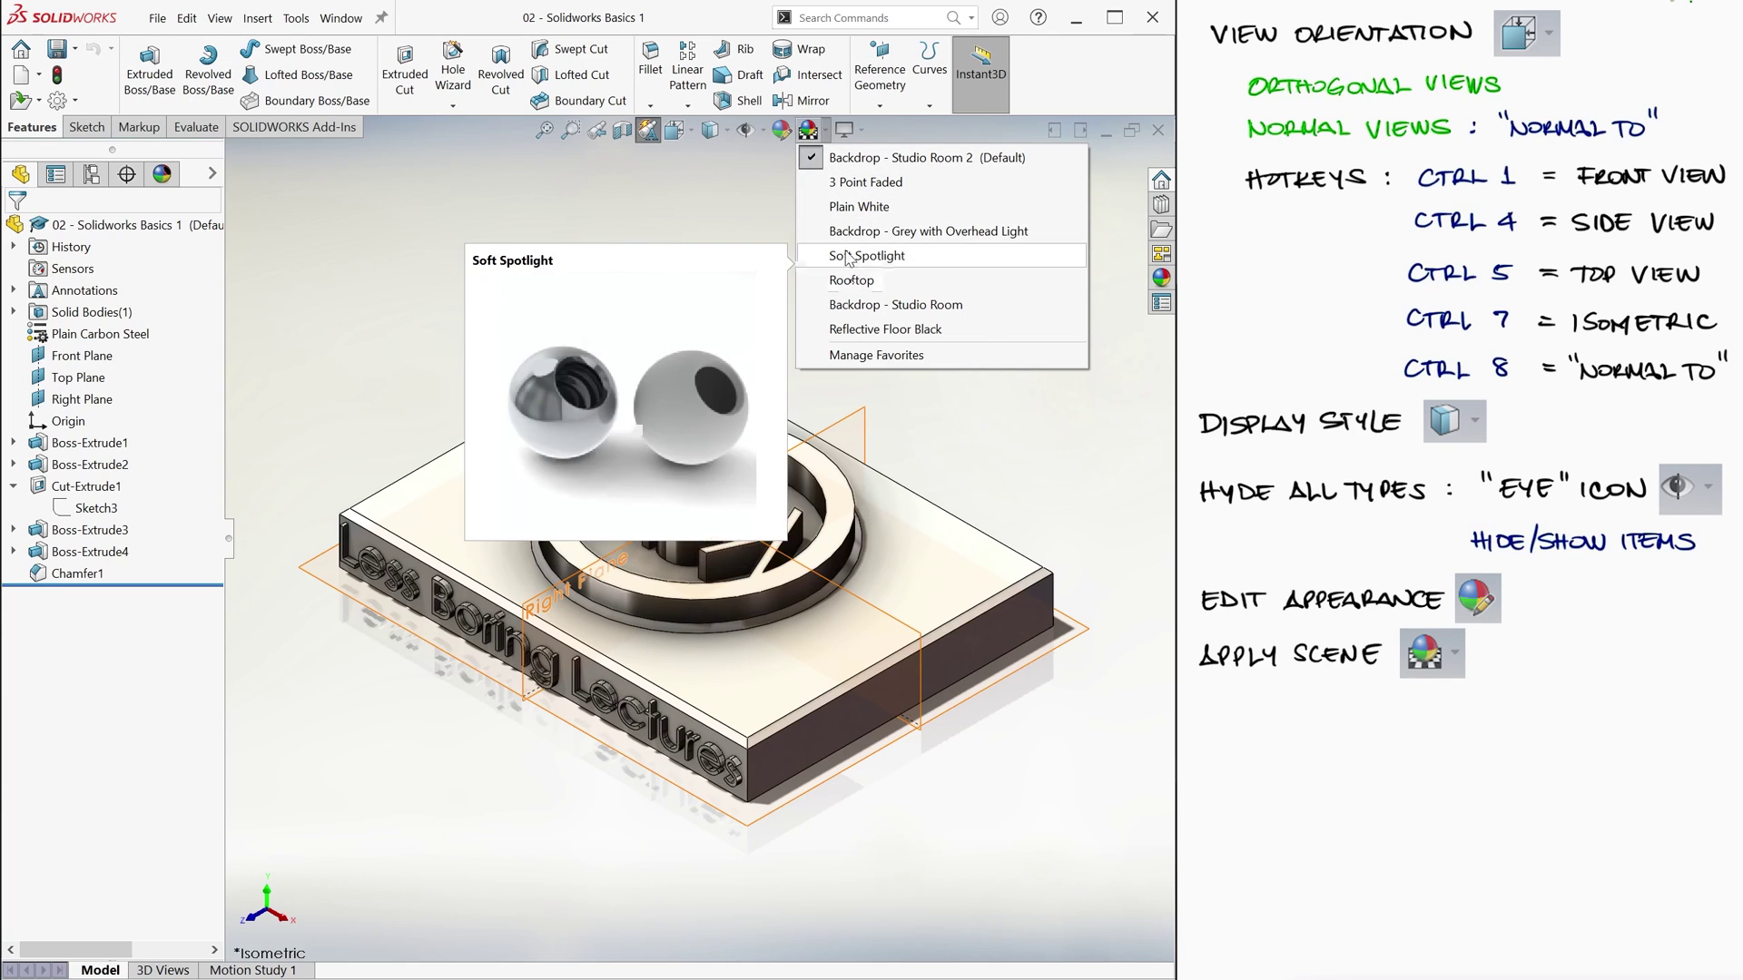
click(858, 181)
click(808, 131)
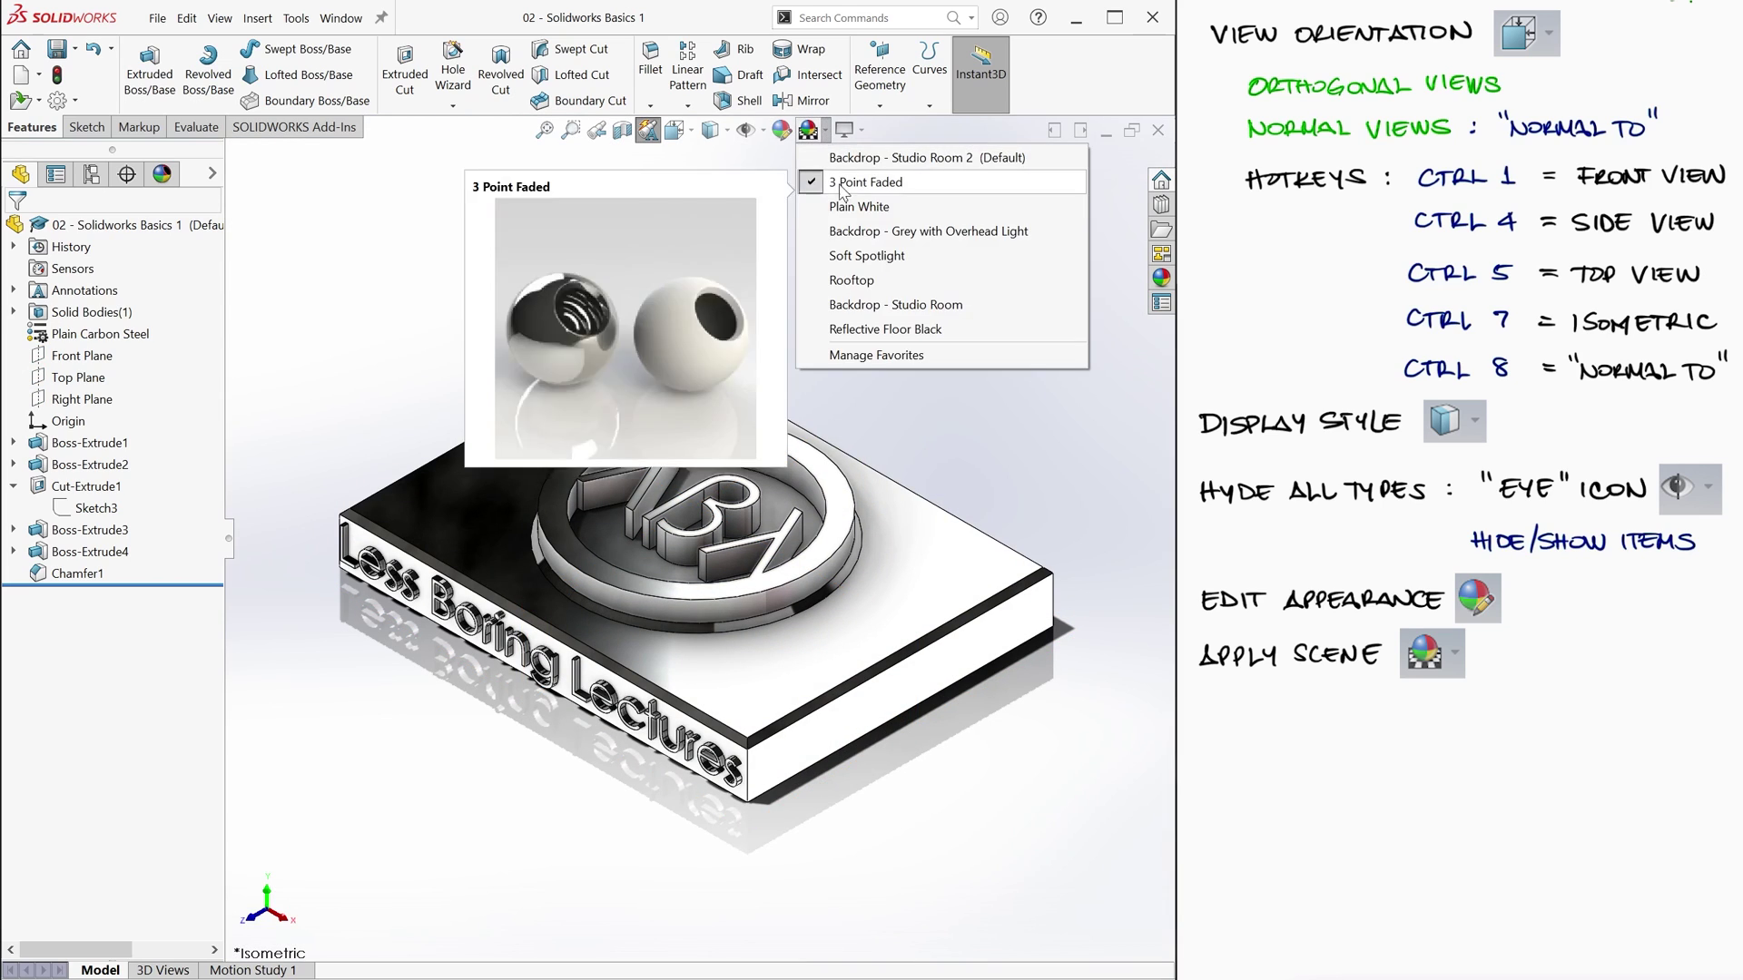
click(844, 207)
click(809, 131)
click(843, 257)
click(808, 132)
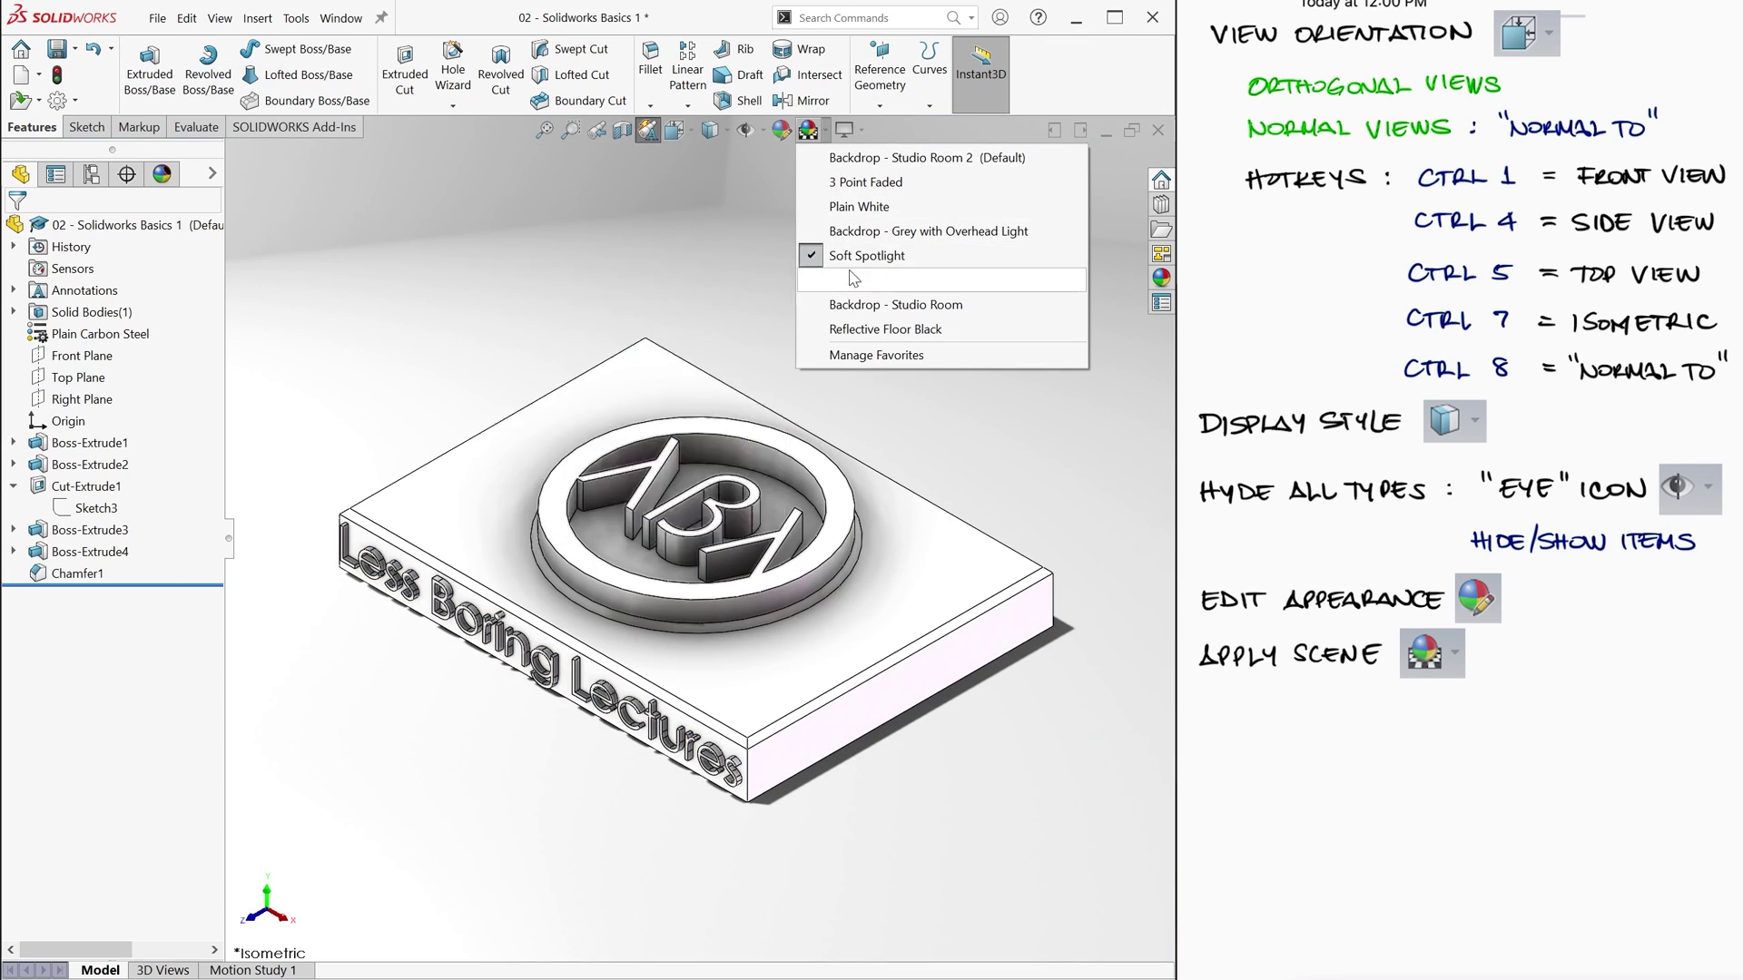
click(837, 301)
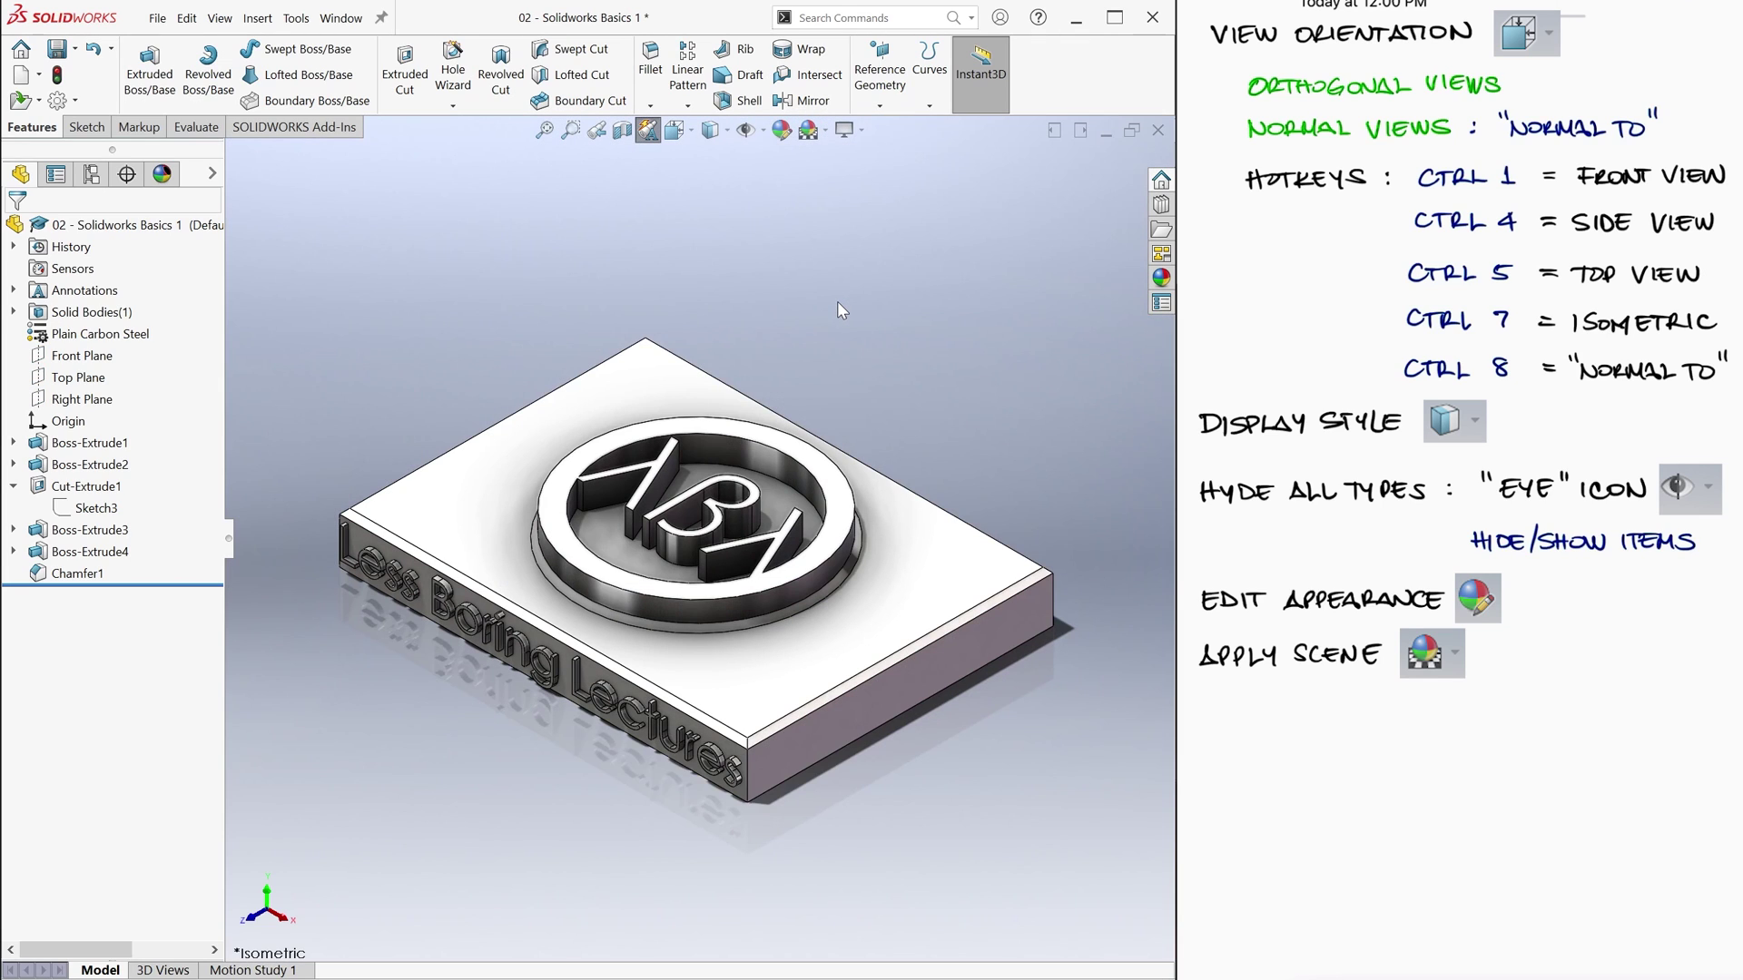
Turn off shadows and ambient occlusion, toggle a shading effect, and switch on perspective view
click(849, 136)
click(1031, 186)
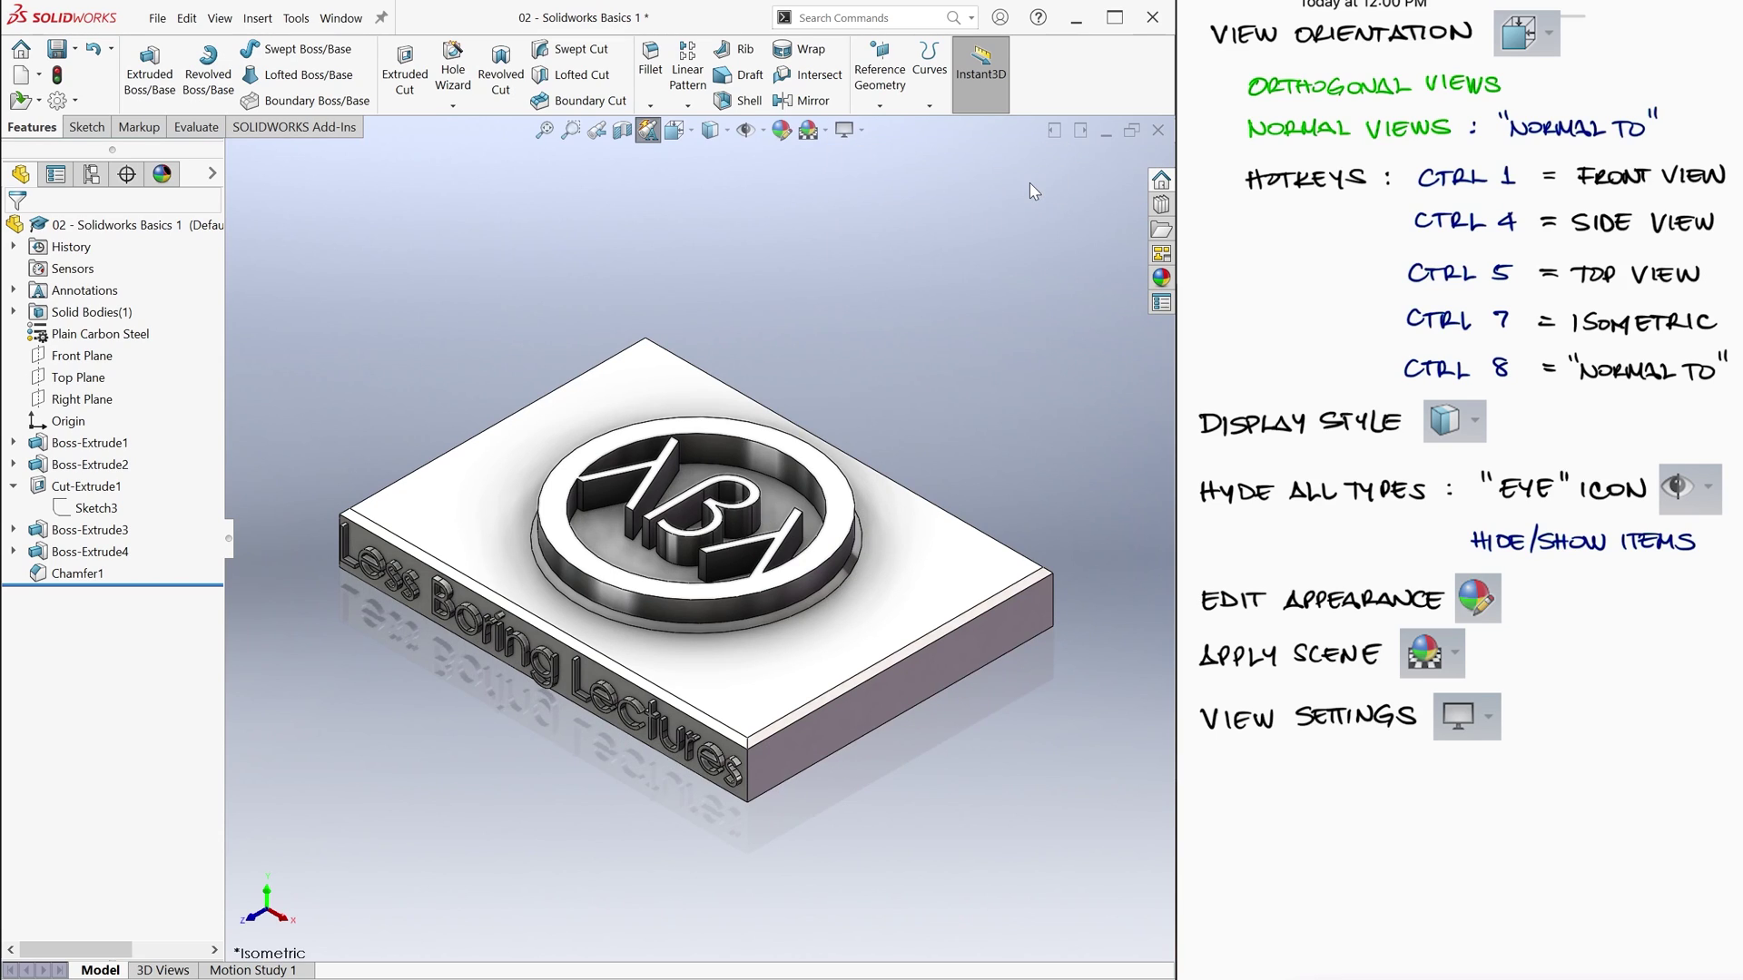
click(860, 130)
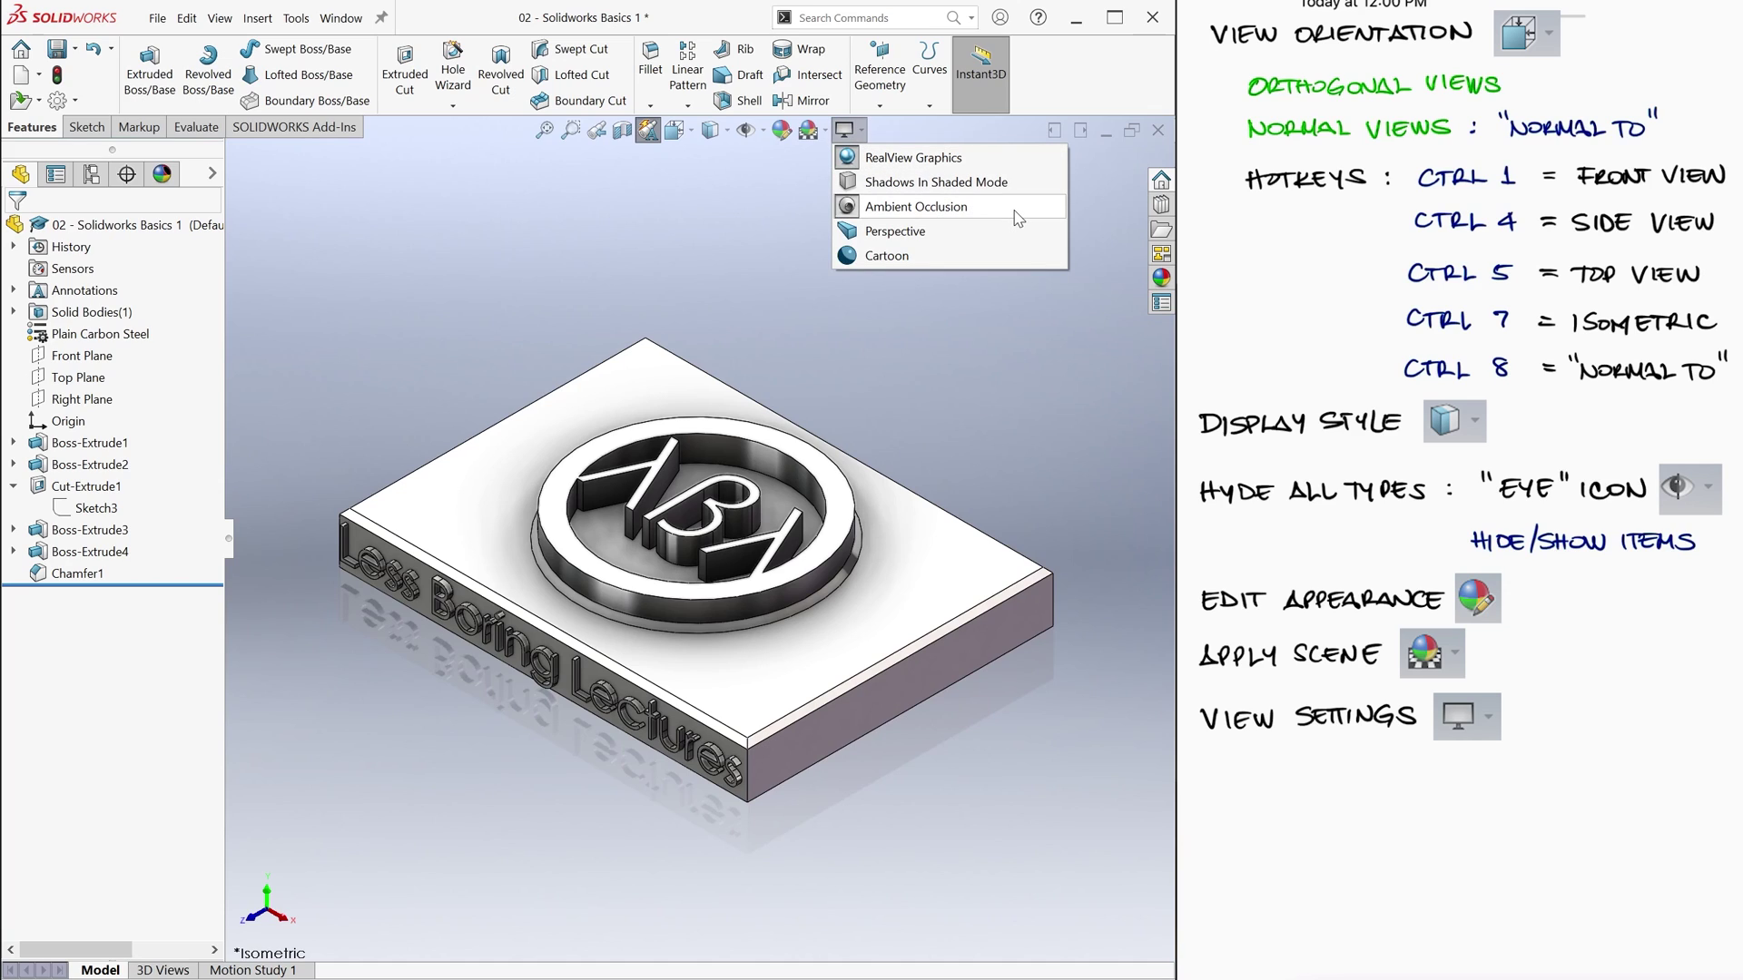
click(1018, 218)
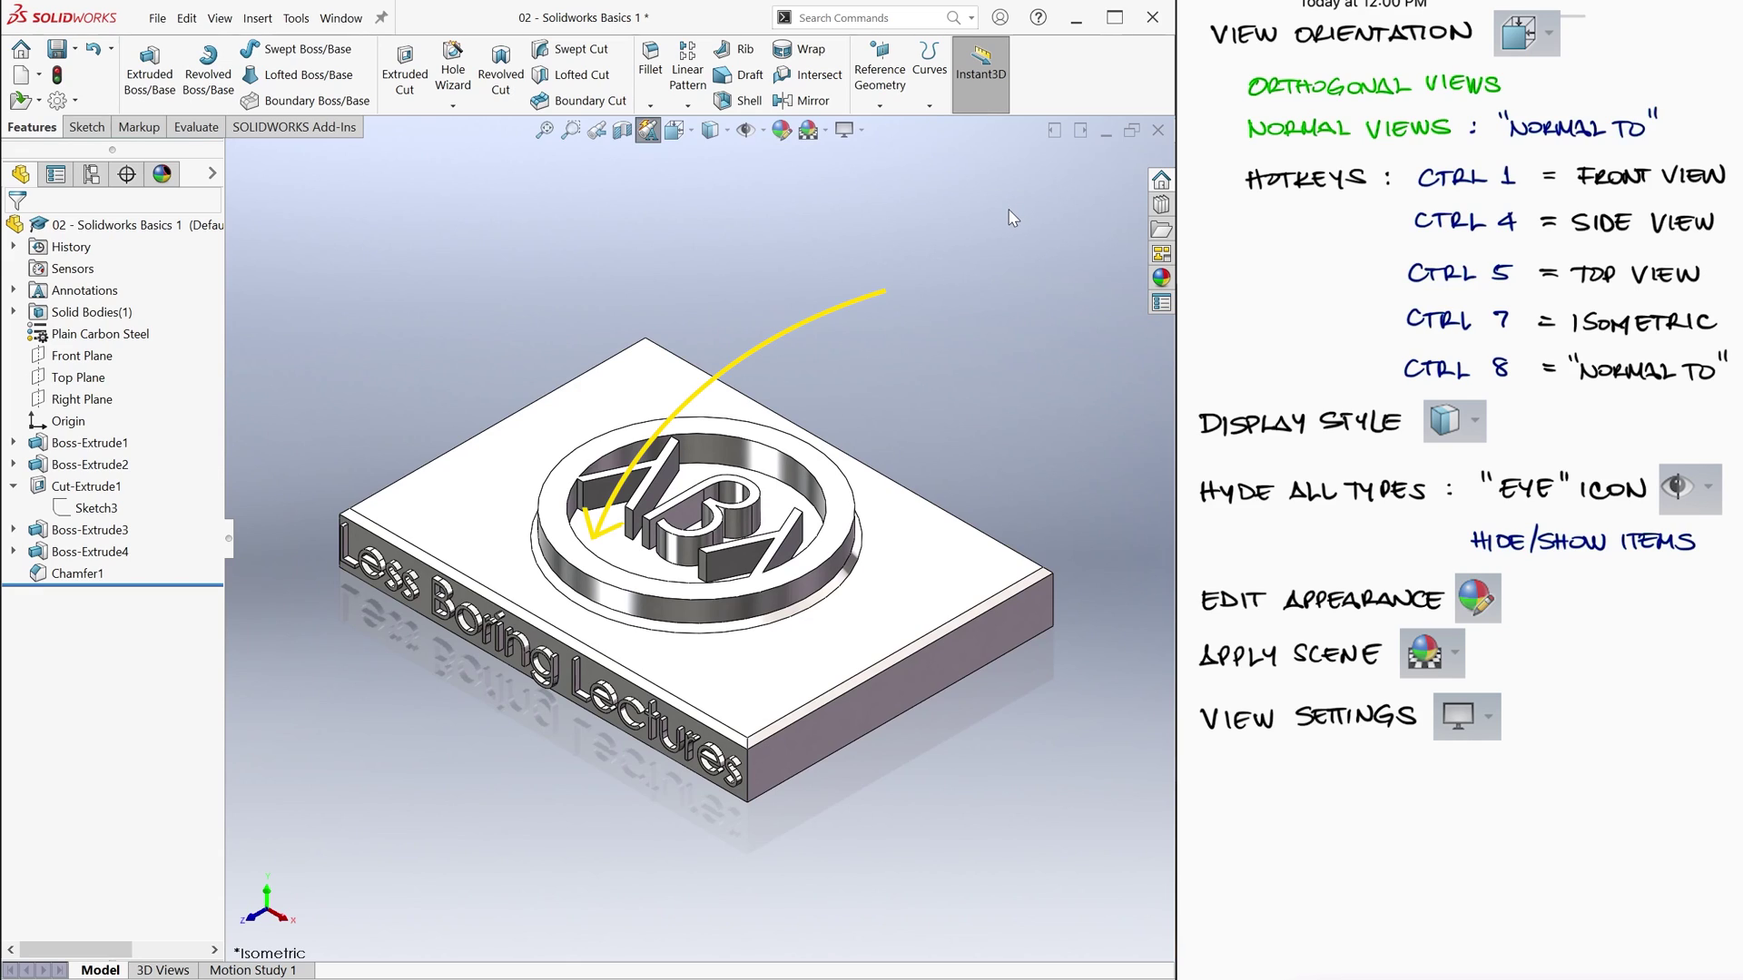
click(861, 130)
click(996, 258)
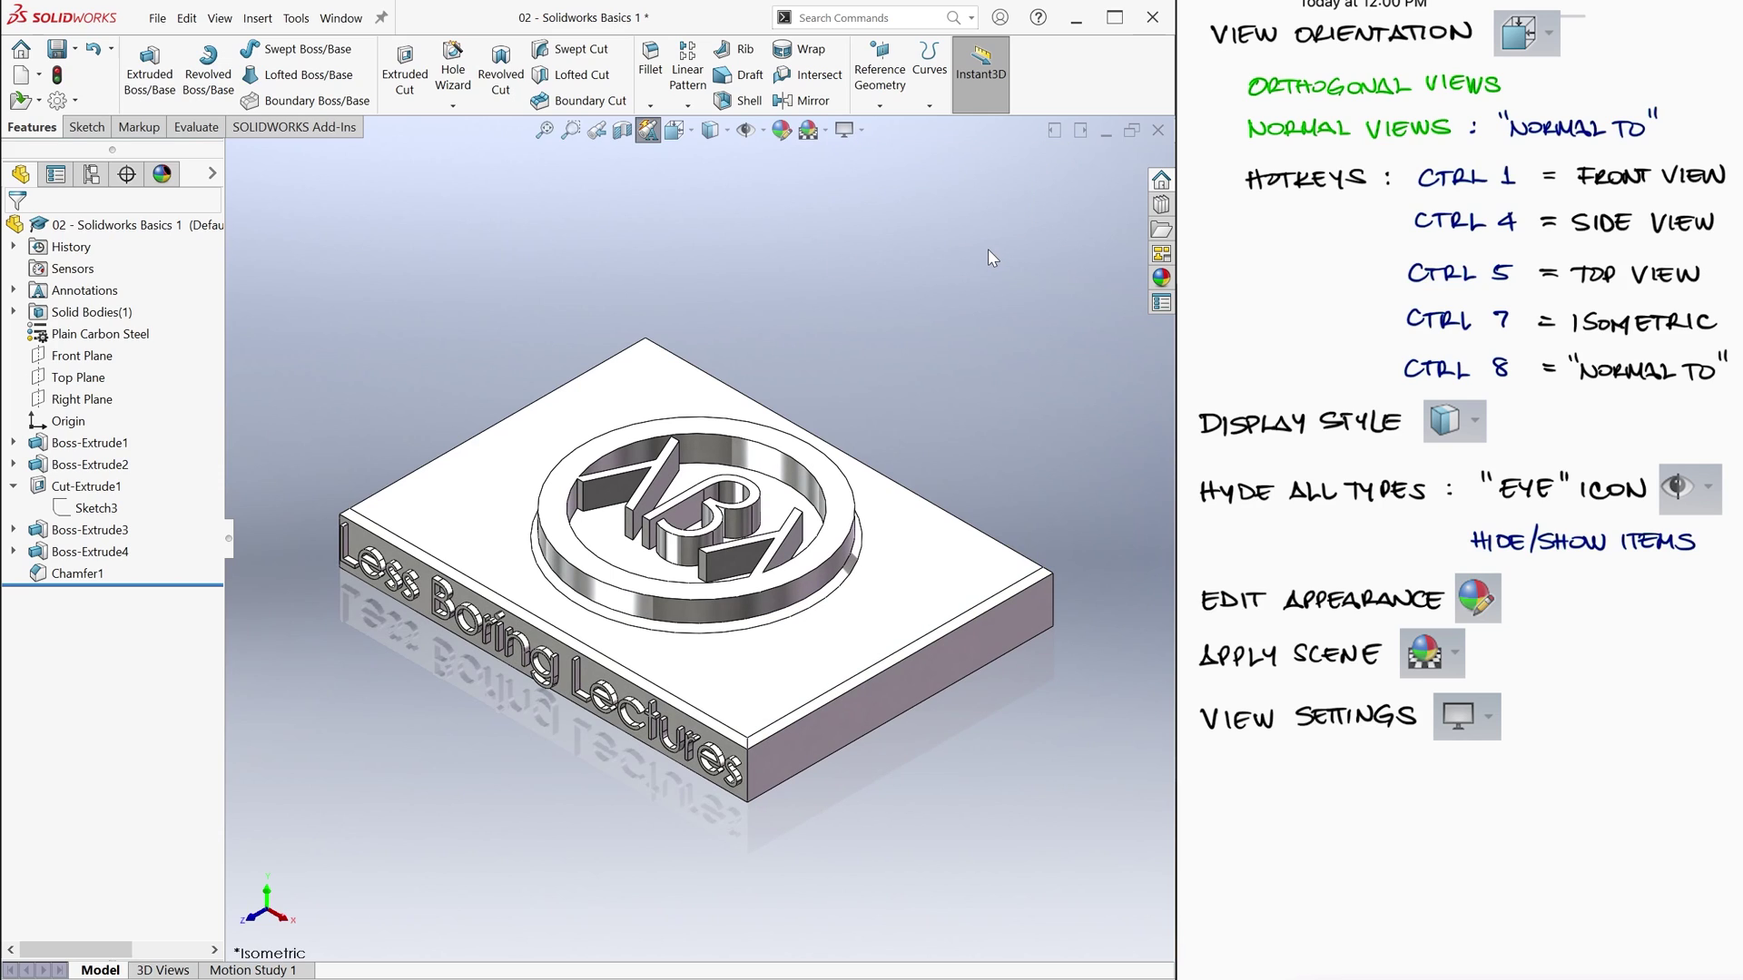
click(861, 130)
click(958, 232)
Turn shadows and ambient occlusion back on, apply cartoon shading, and toggle perspective off
click(861, 130)
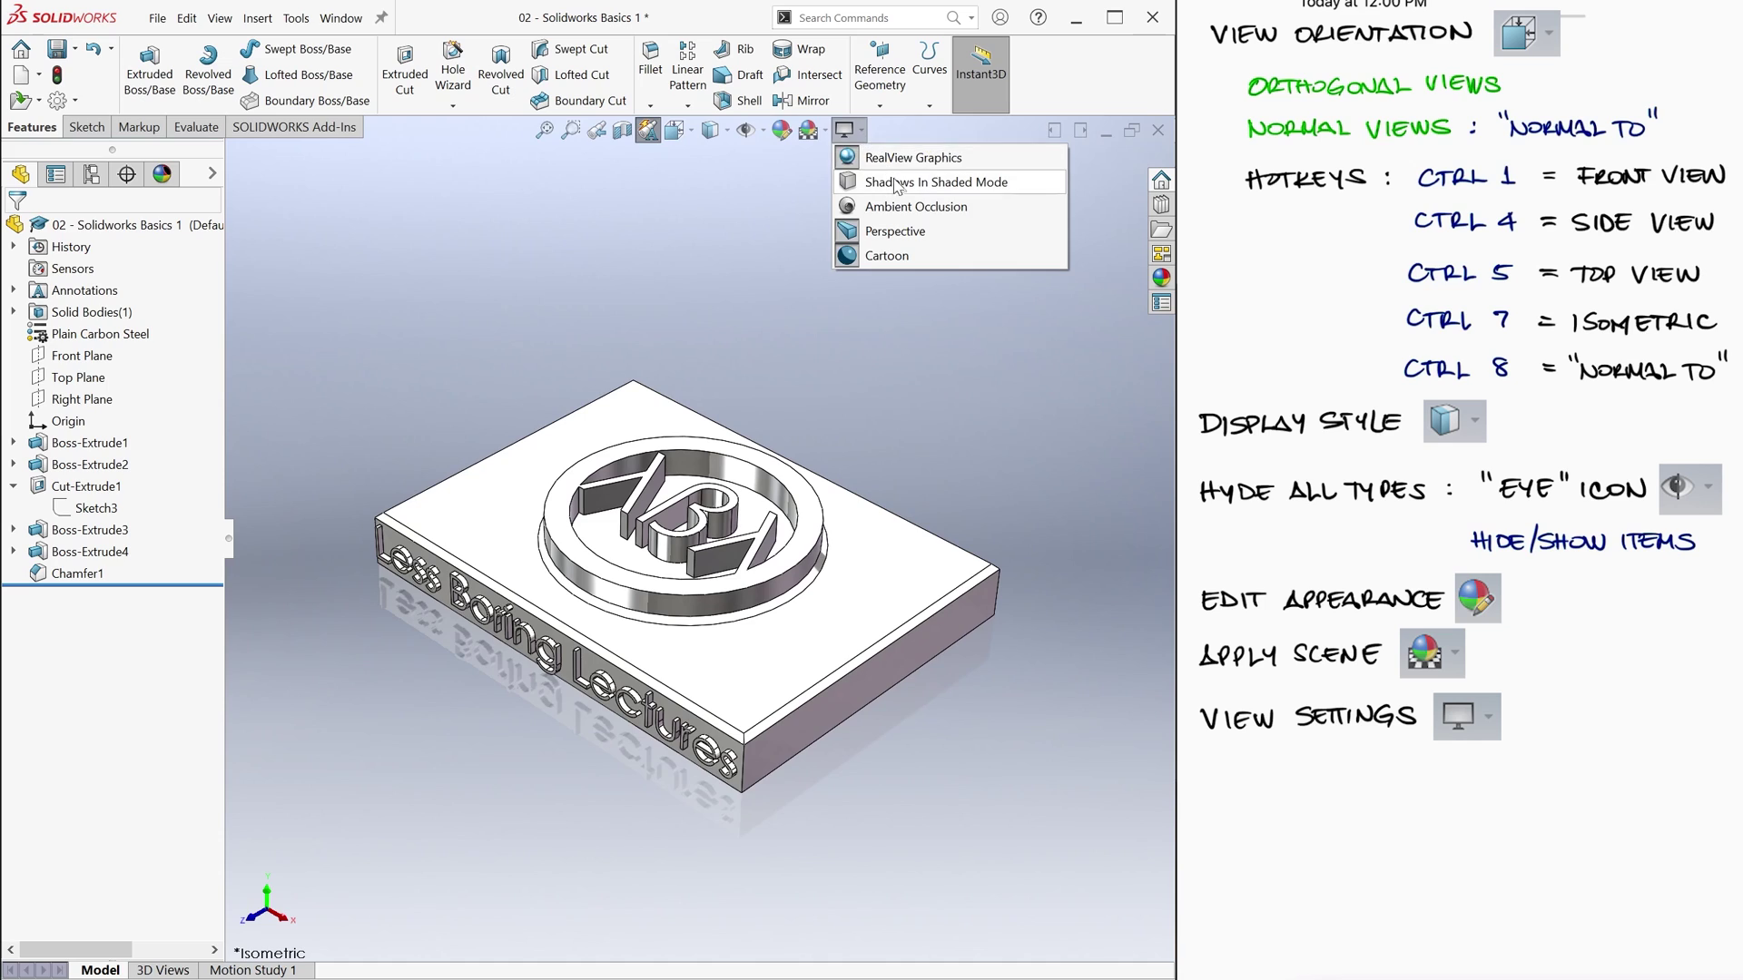
click(934, 182)
click(860, 130)
click(916, 206)
click(860, 130)
click(911, 254)
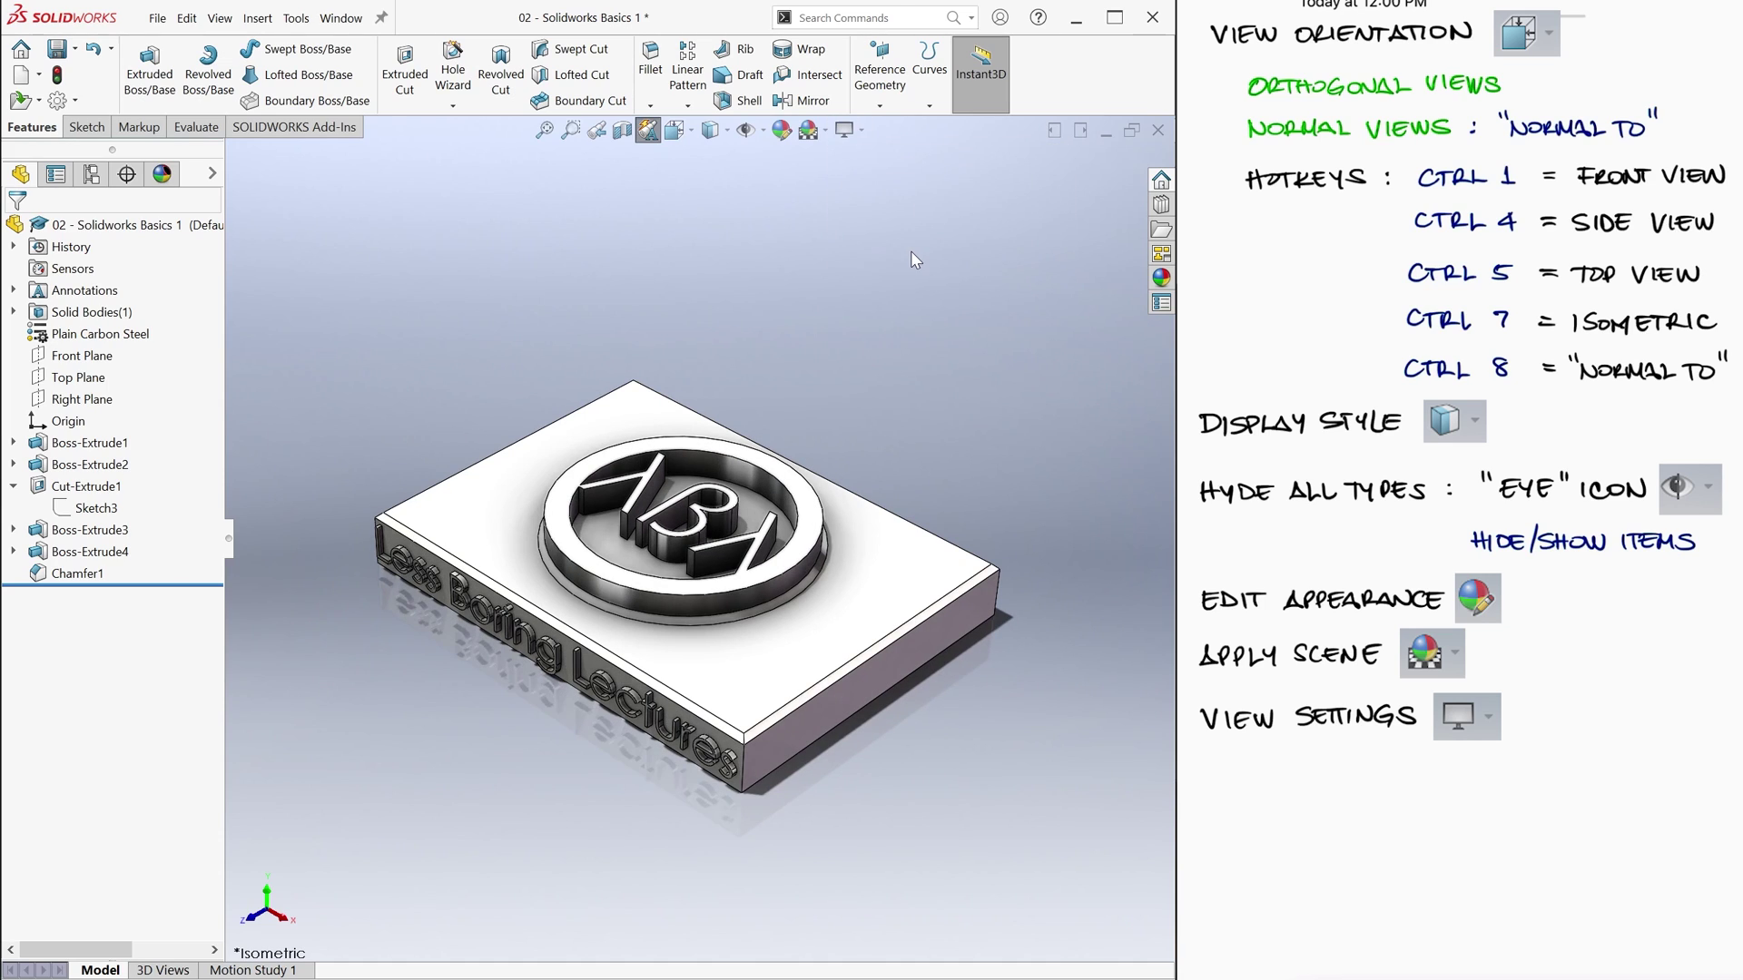
click(860, 130)
click(872, 230)
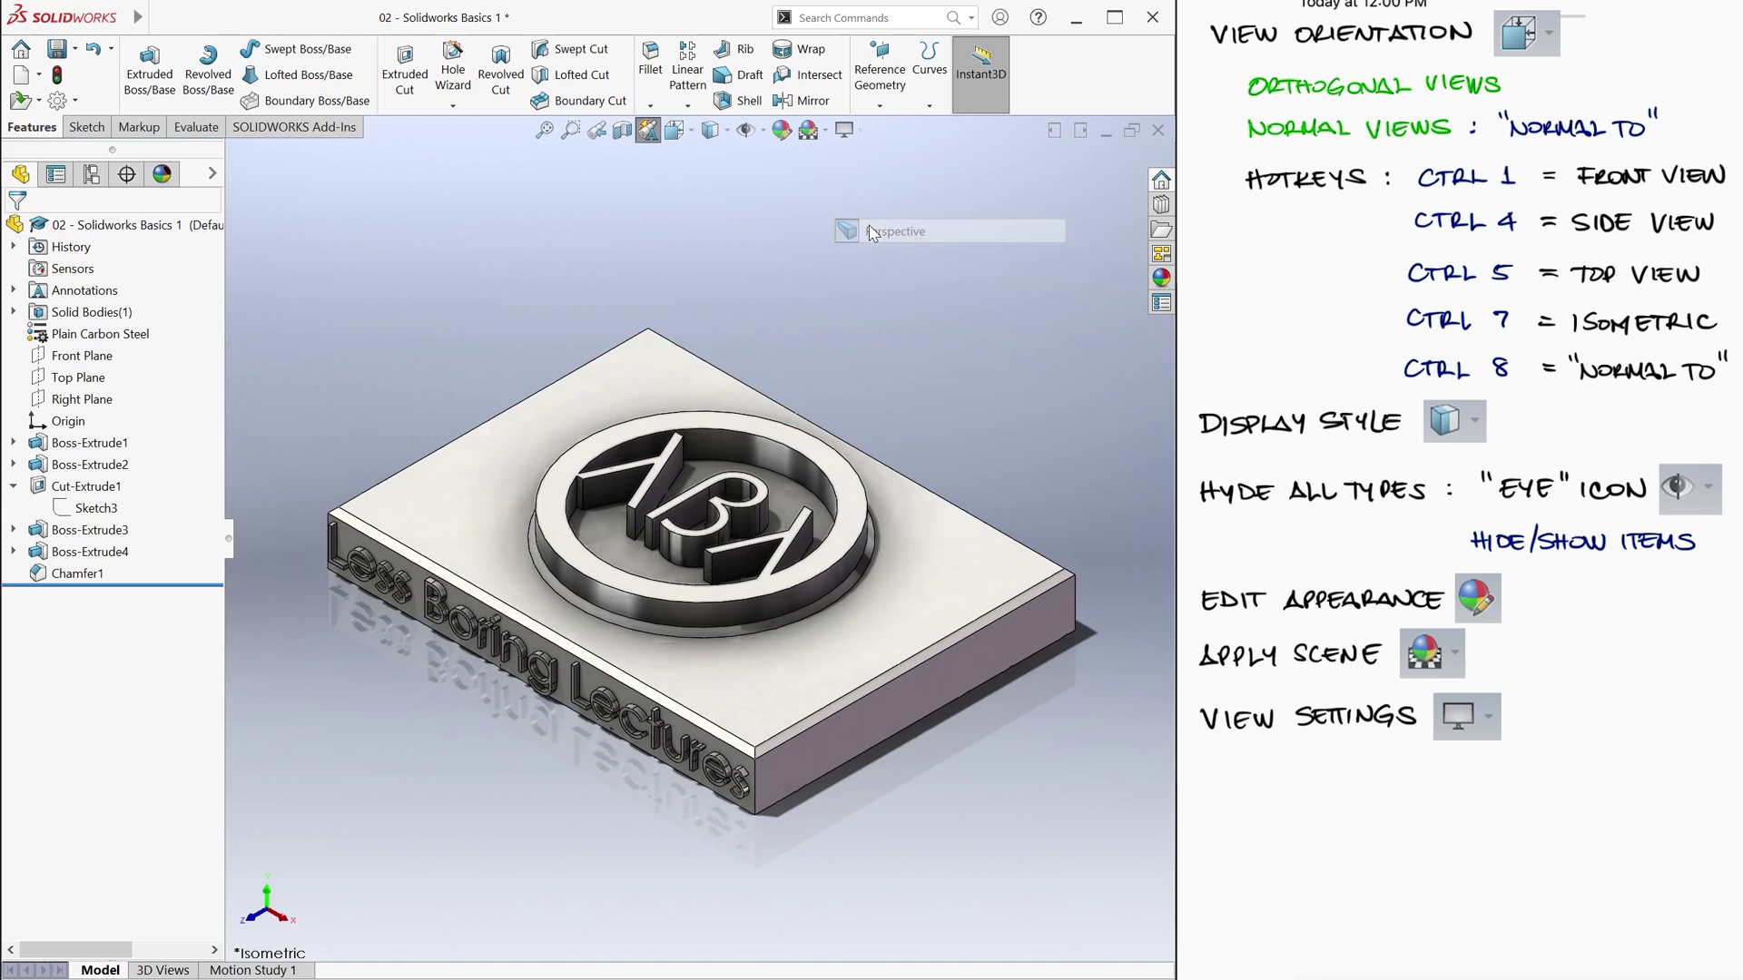
Restore the default Backdrop - Studio Room scene behind the model
click(824, 130)
click(861, 130)
click(824, 130)
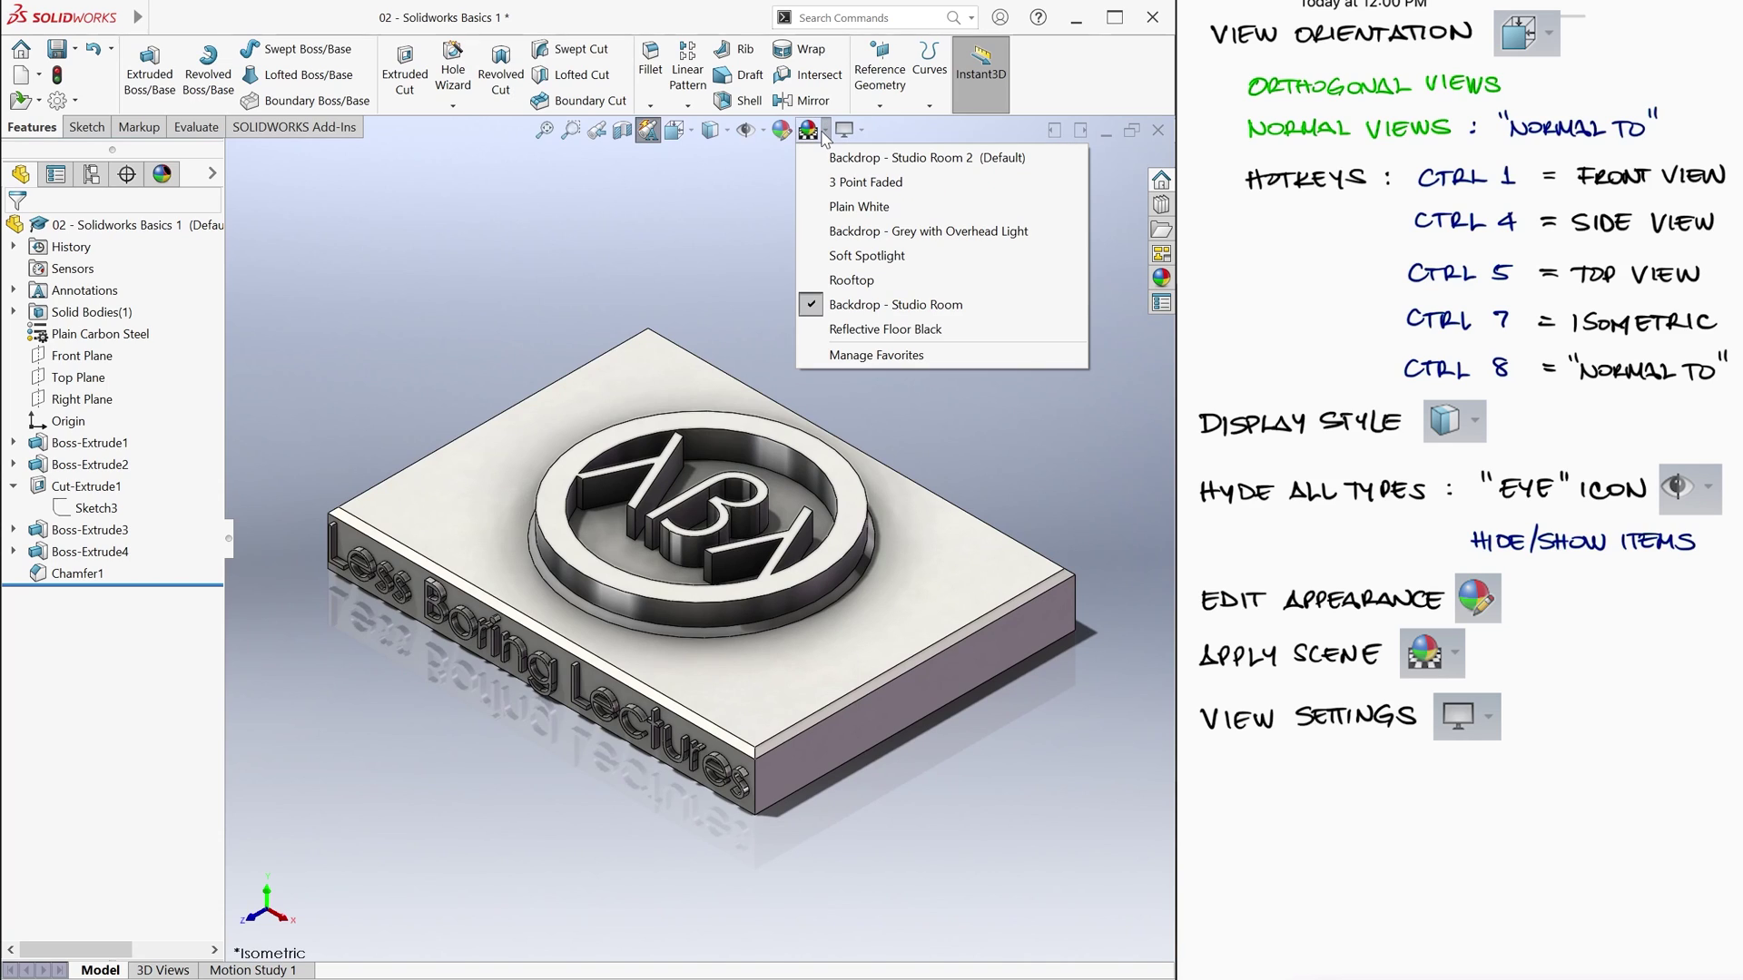
click(856, 227)
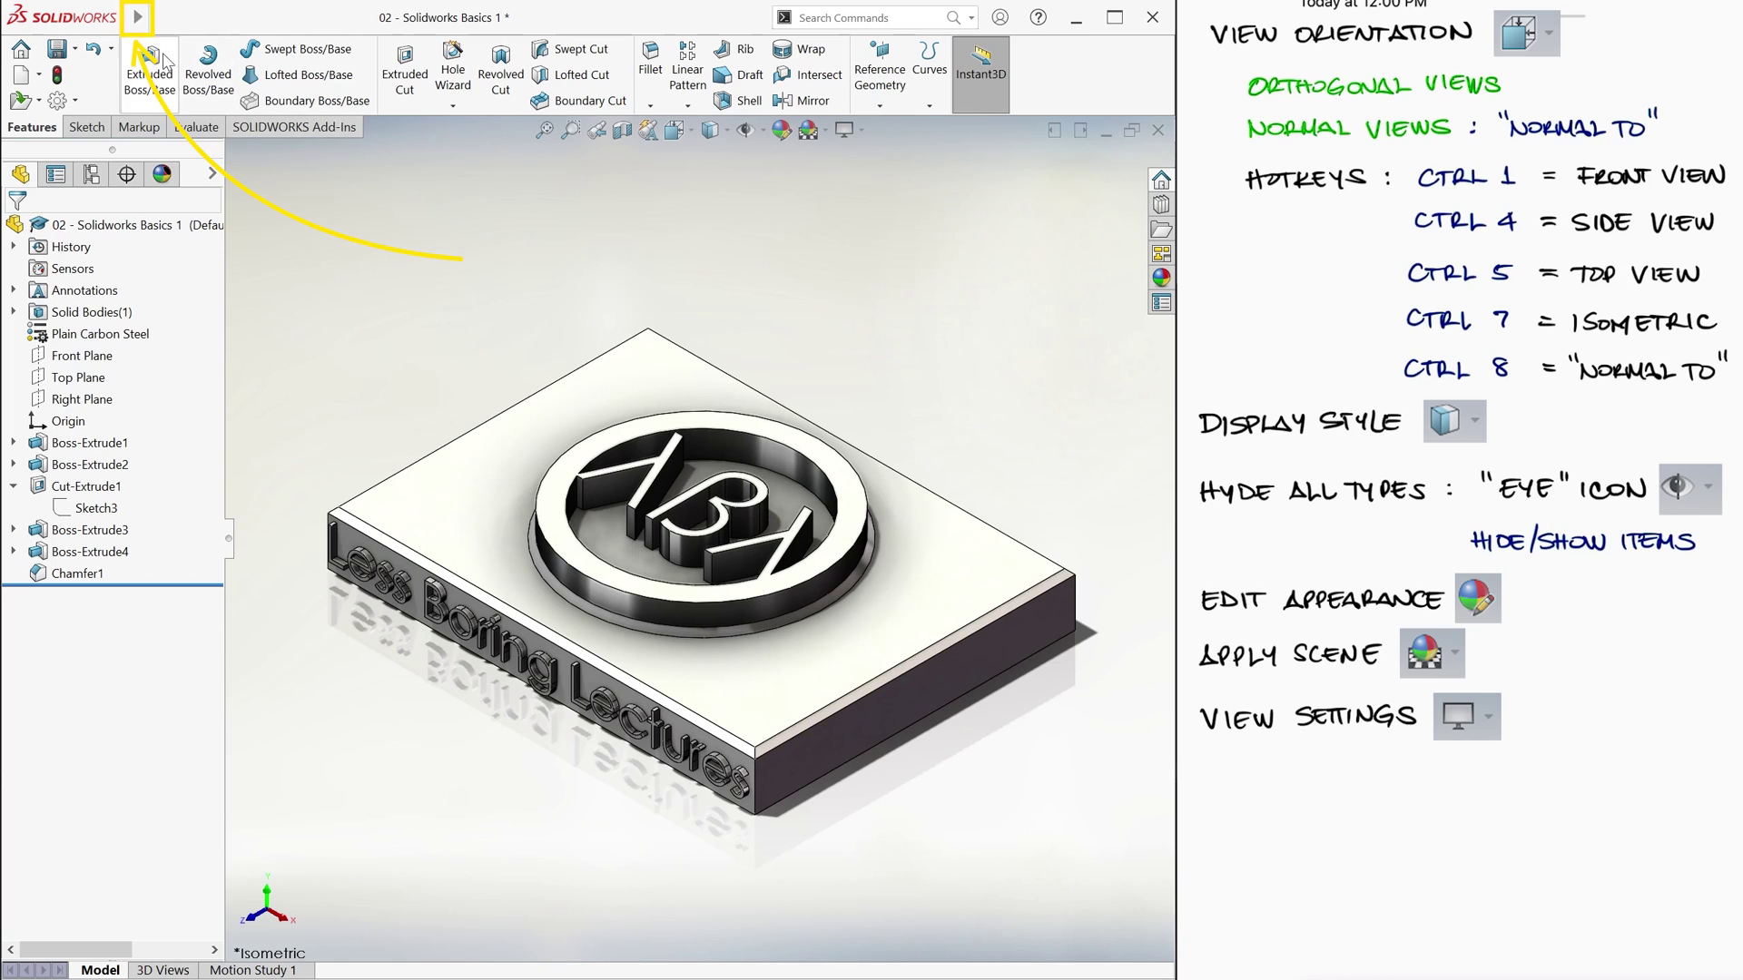
Reveal the full menu bar beside the SOLIDWORKS logo and pin it so it stays visible
click(144, 19)
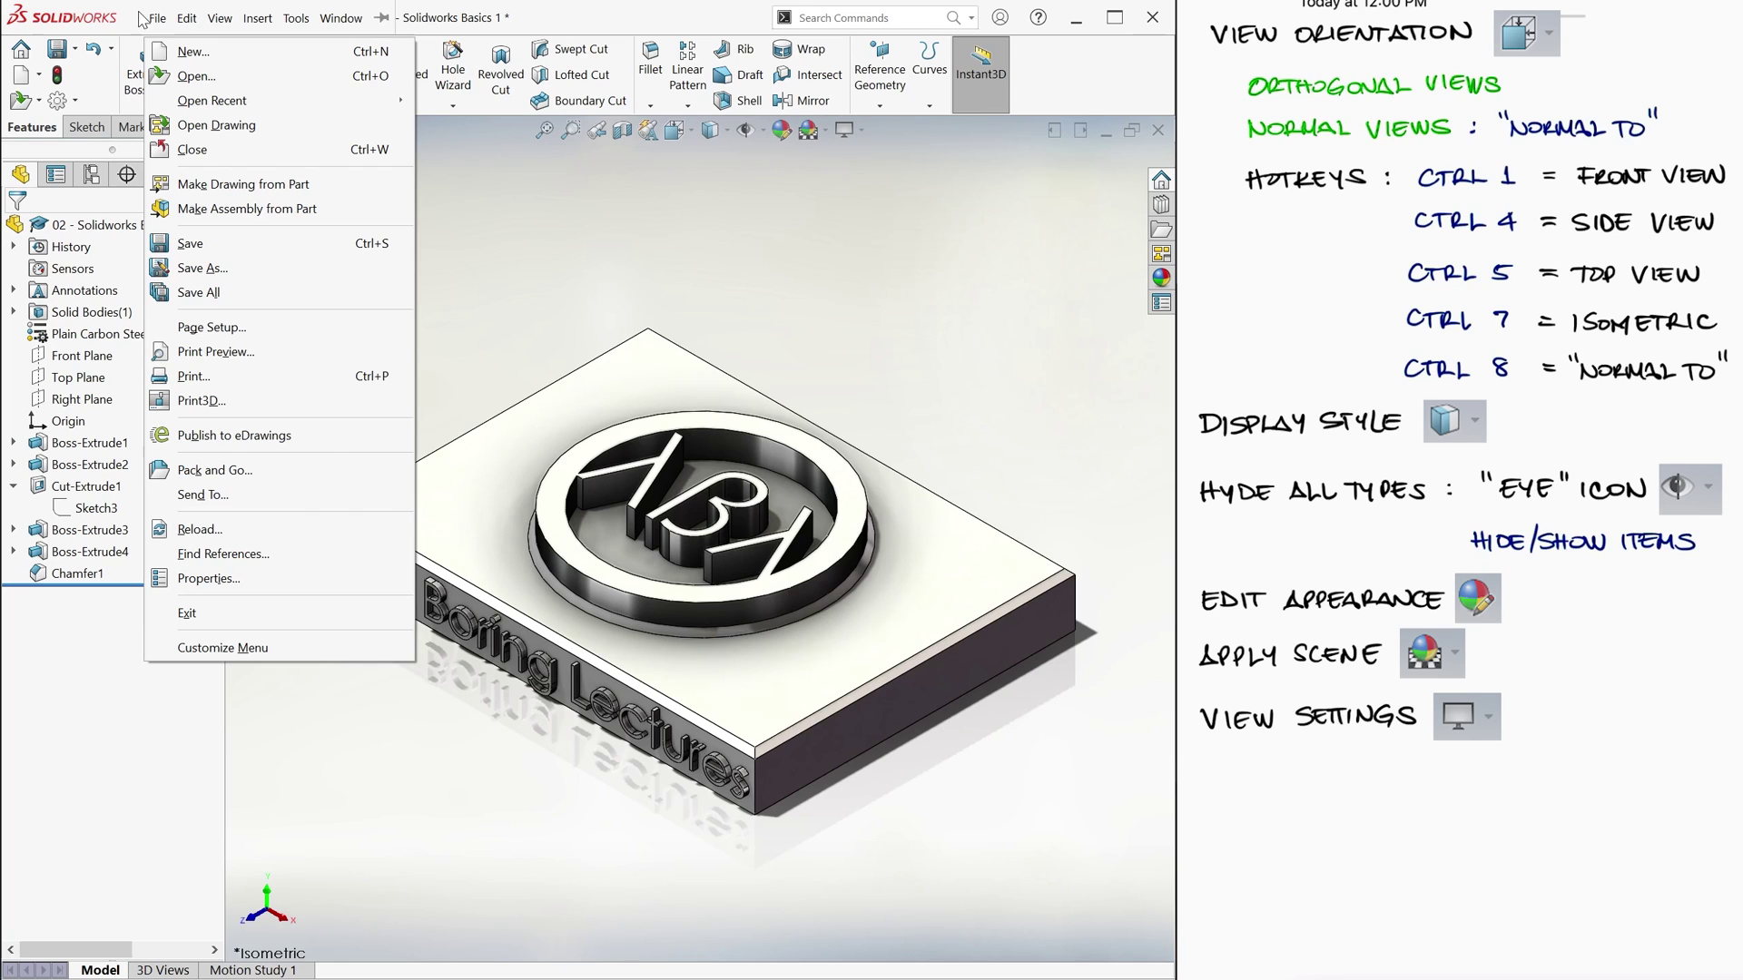
click(381, 18)
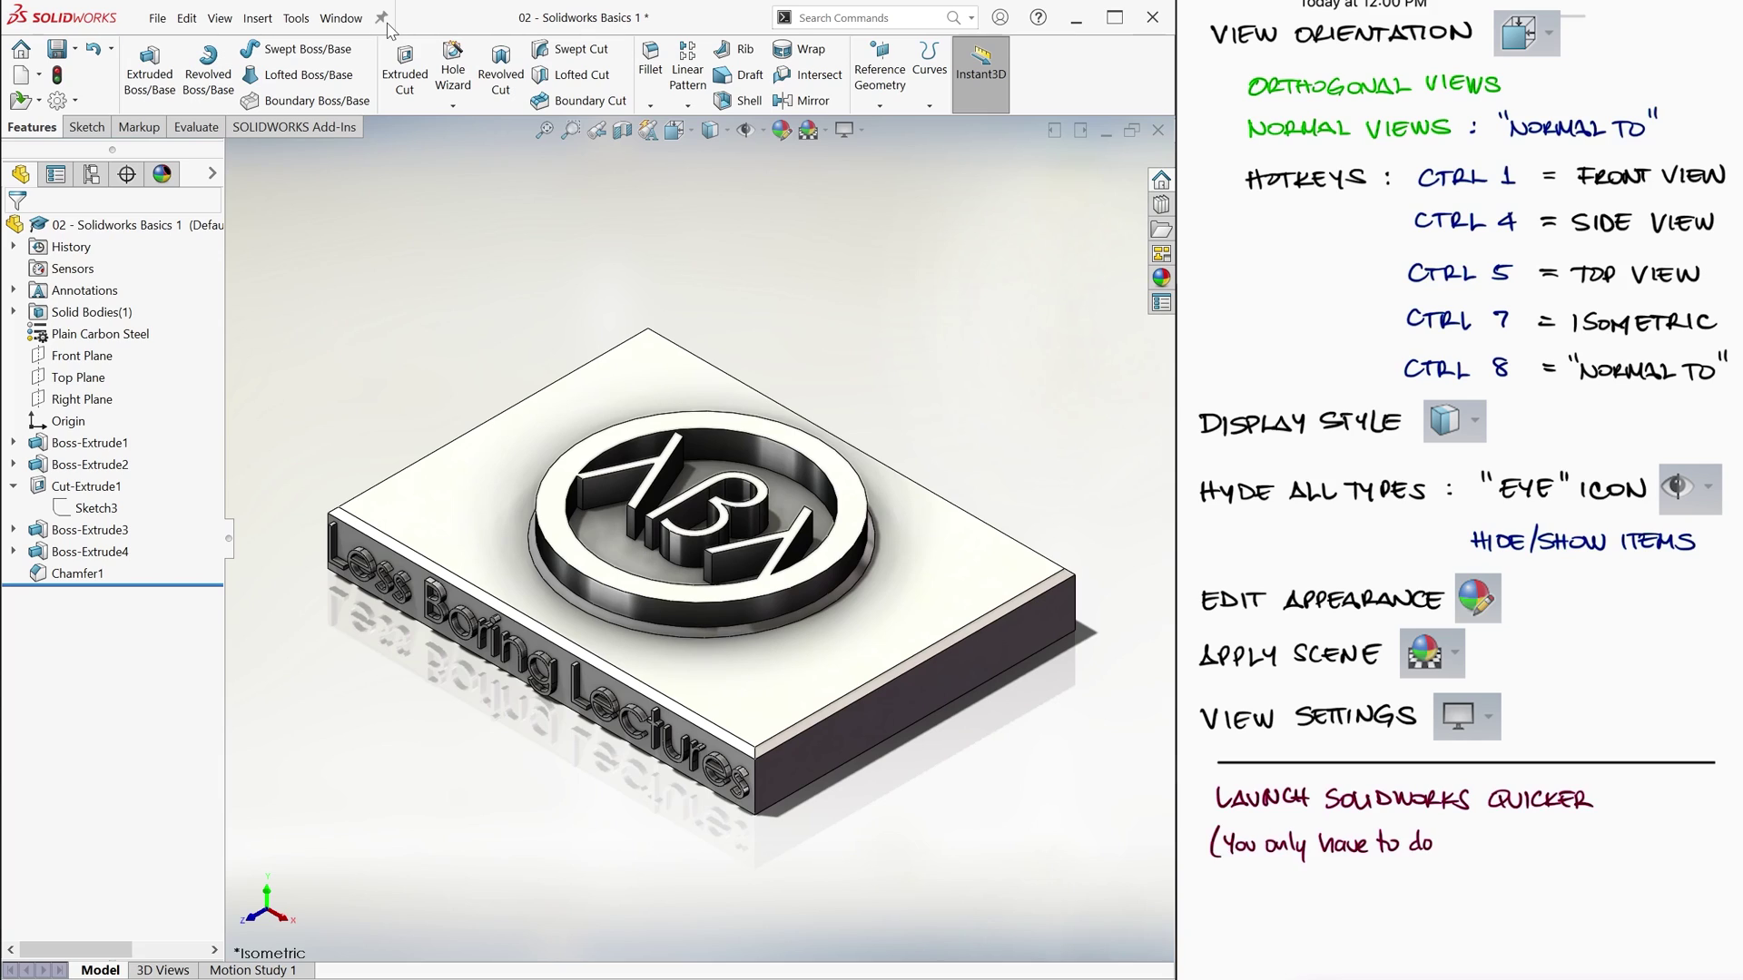
In Tools > Add-Ins, uncheck Start Up for CircuitWorks and the other premium add-ins
click(297, 19)
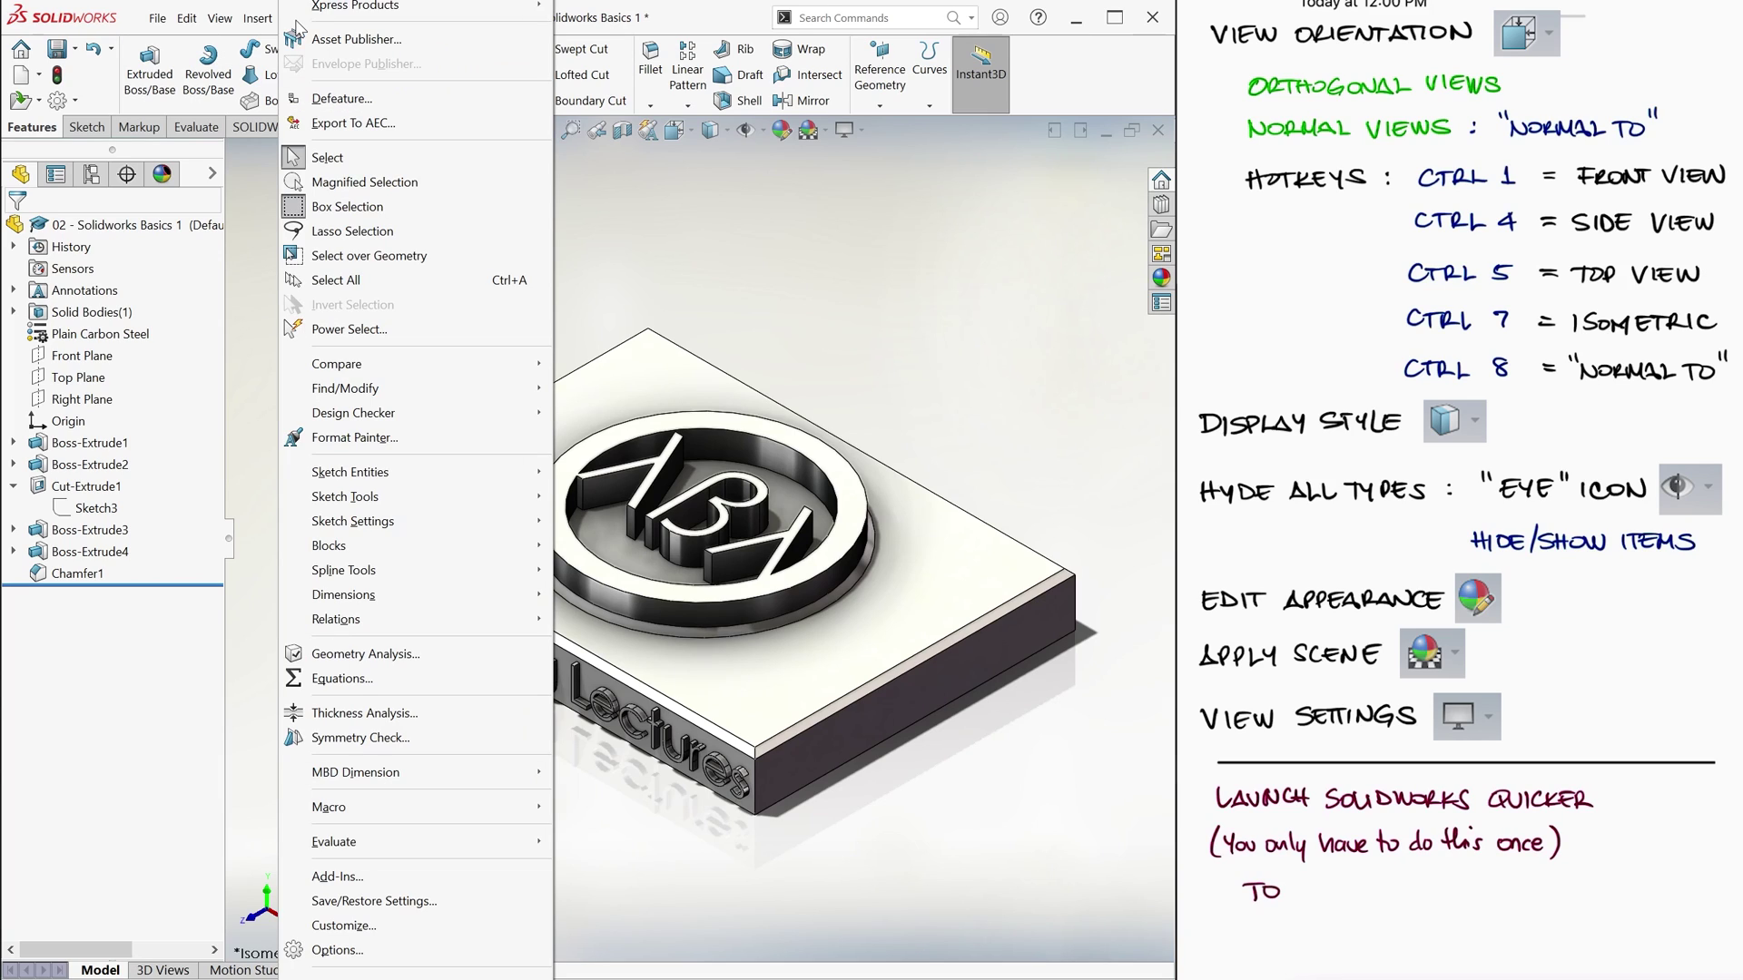
click(399, 879)
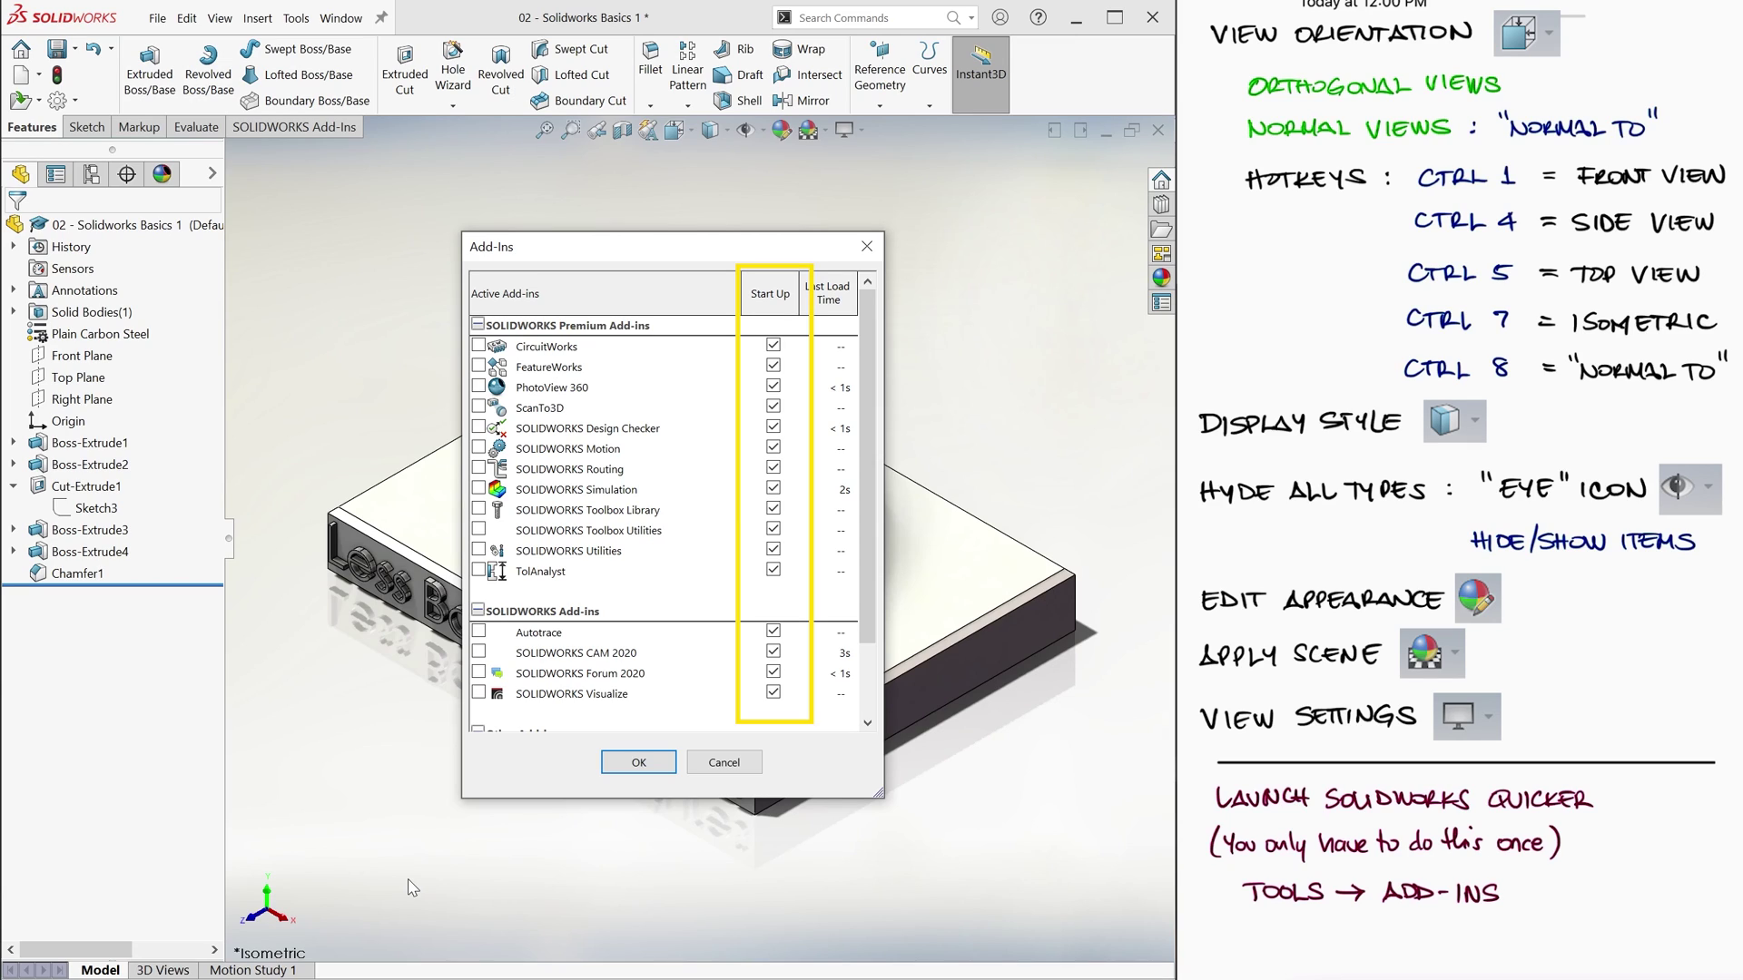
click(773, 345)
click(773, 406)
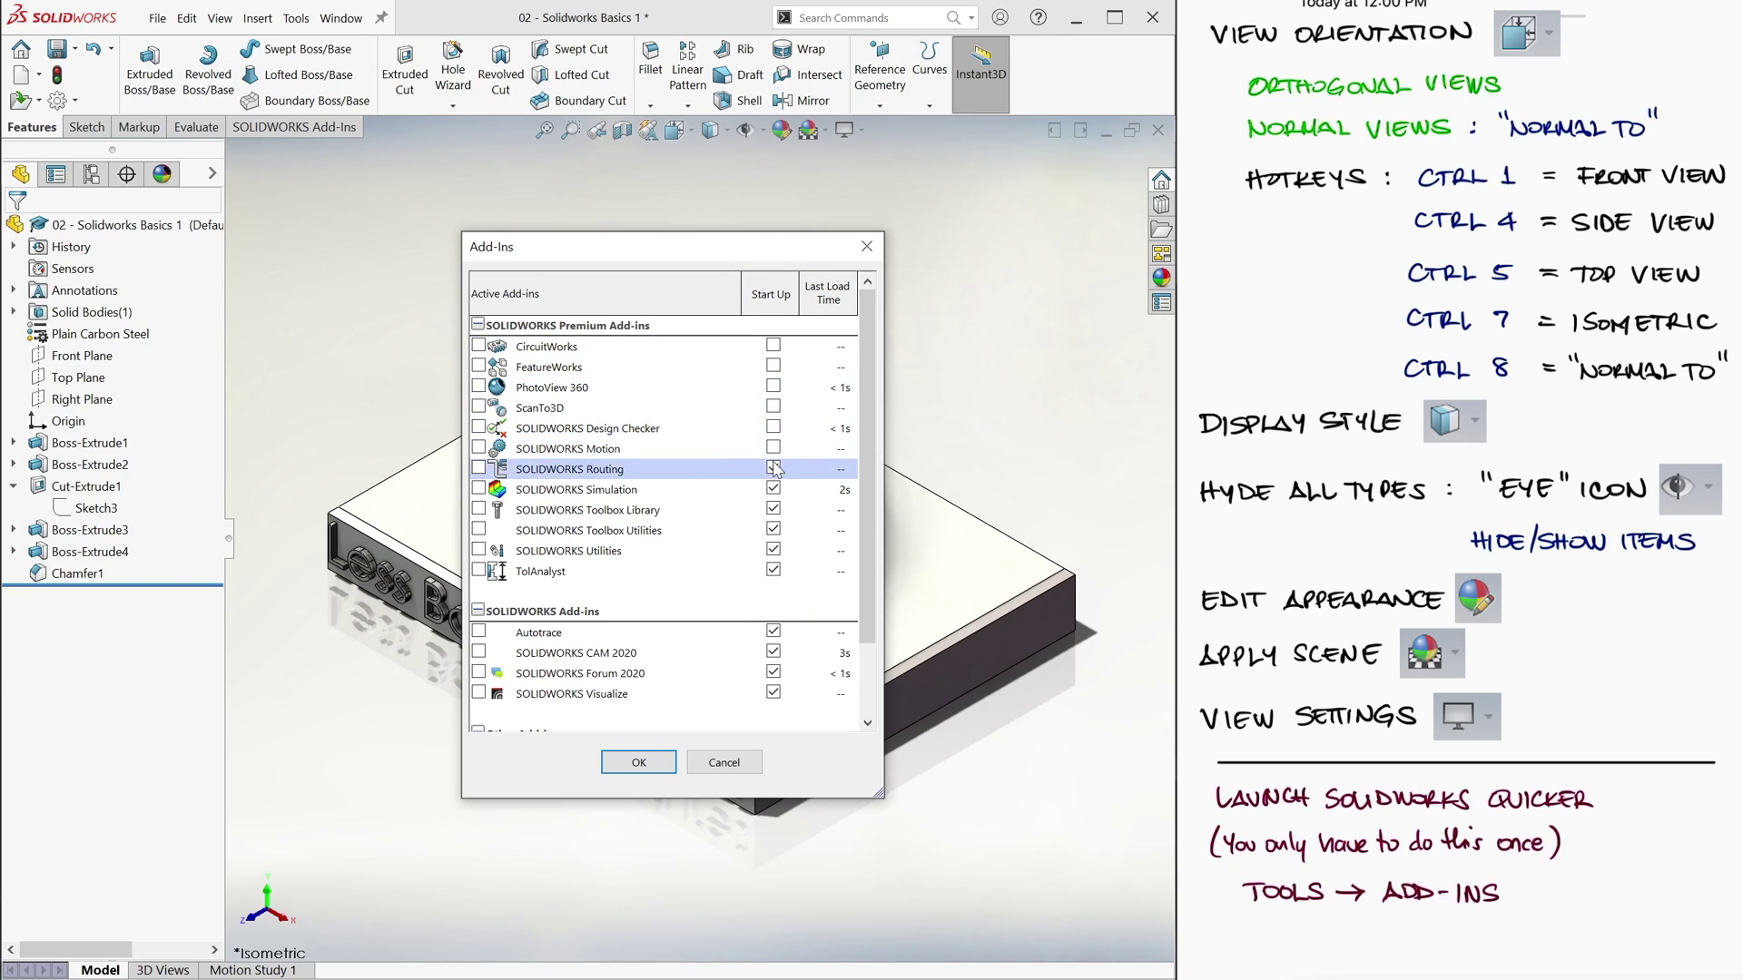
click(773, 467)
click(772, 507)
click(772, 569)
click(772, 630)
Uncheck Start Up for SOLIDWORKS CAM, Forum, Visualize, 3DCloudByMe and XPS Driver, then confirm with OK
scroll(774, 590, down, 1)
click(774, 570)
click(773, 590)
click(772, 610)
click(772, 671)
click(772, 692)
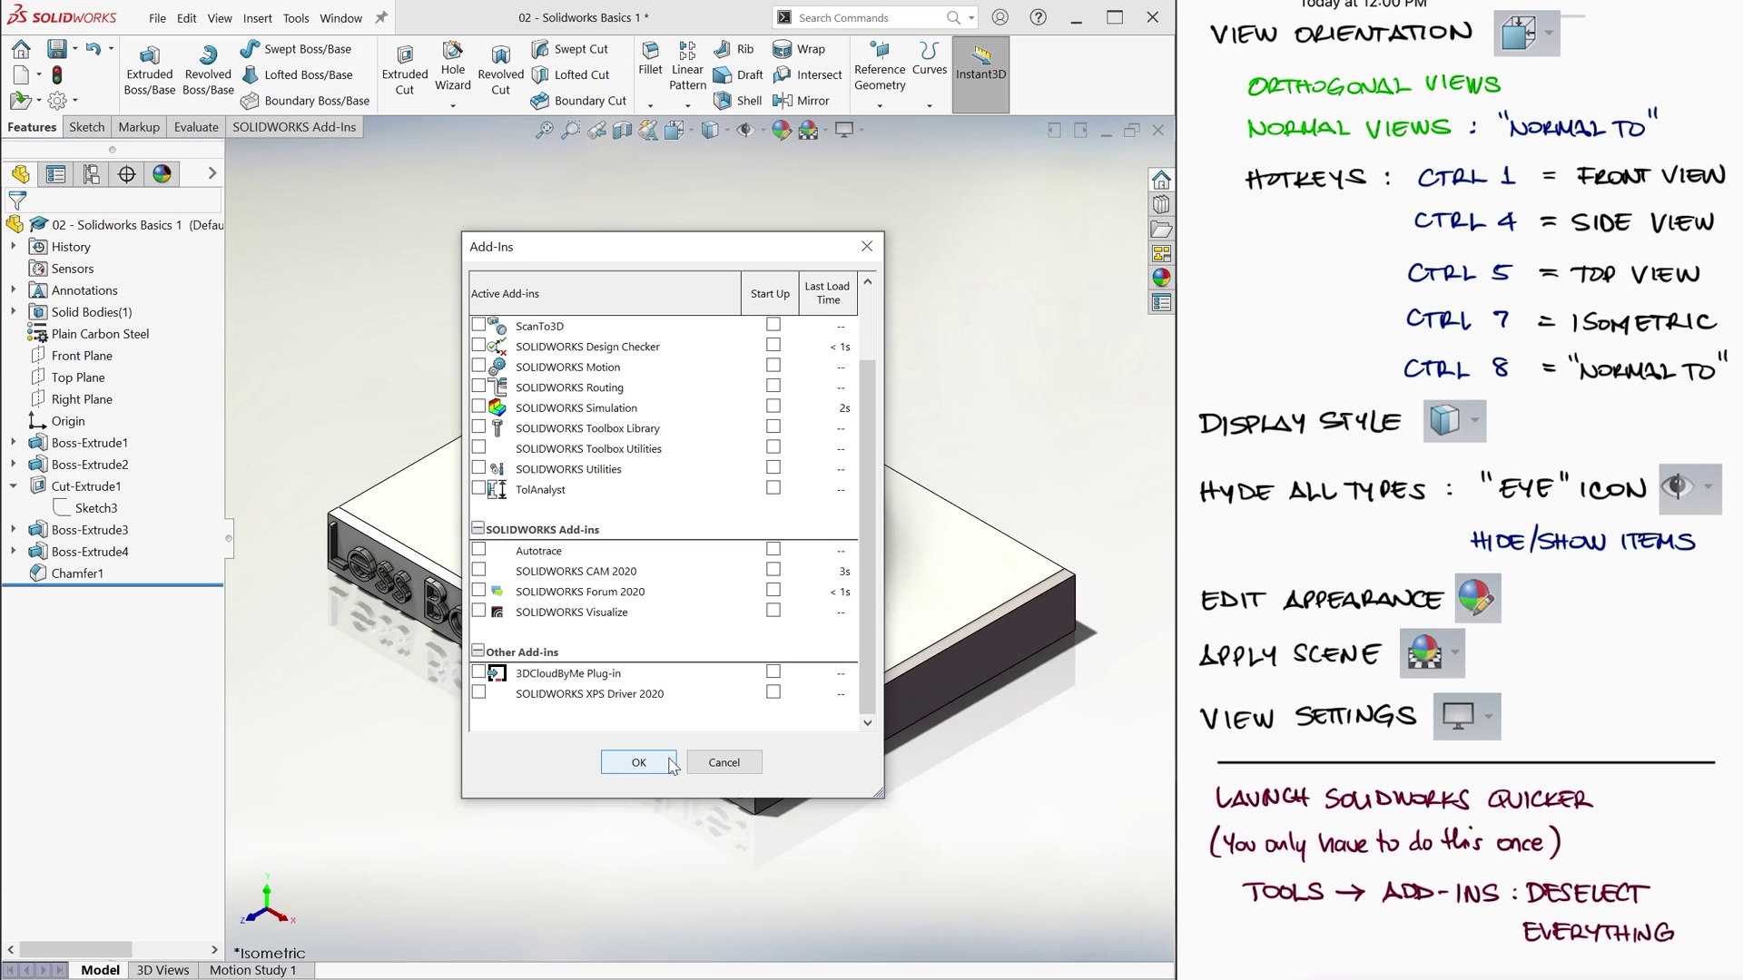
click(638, 763)
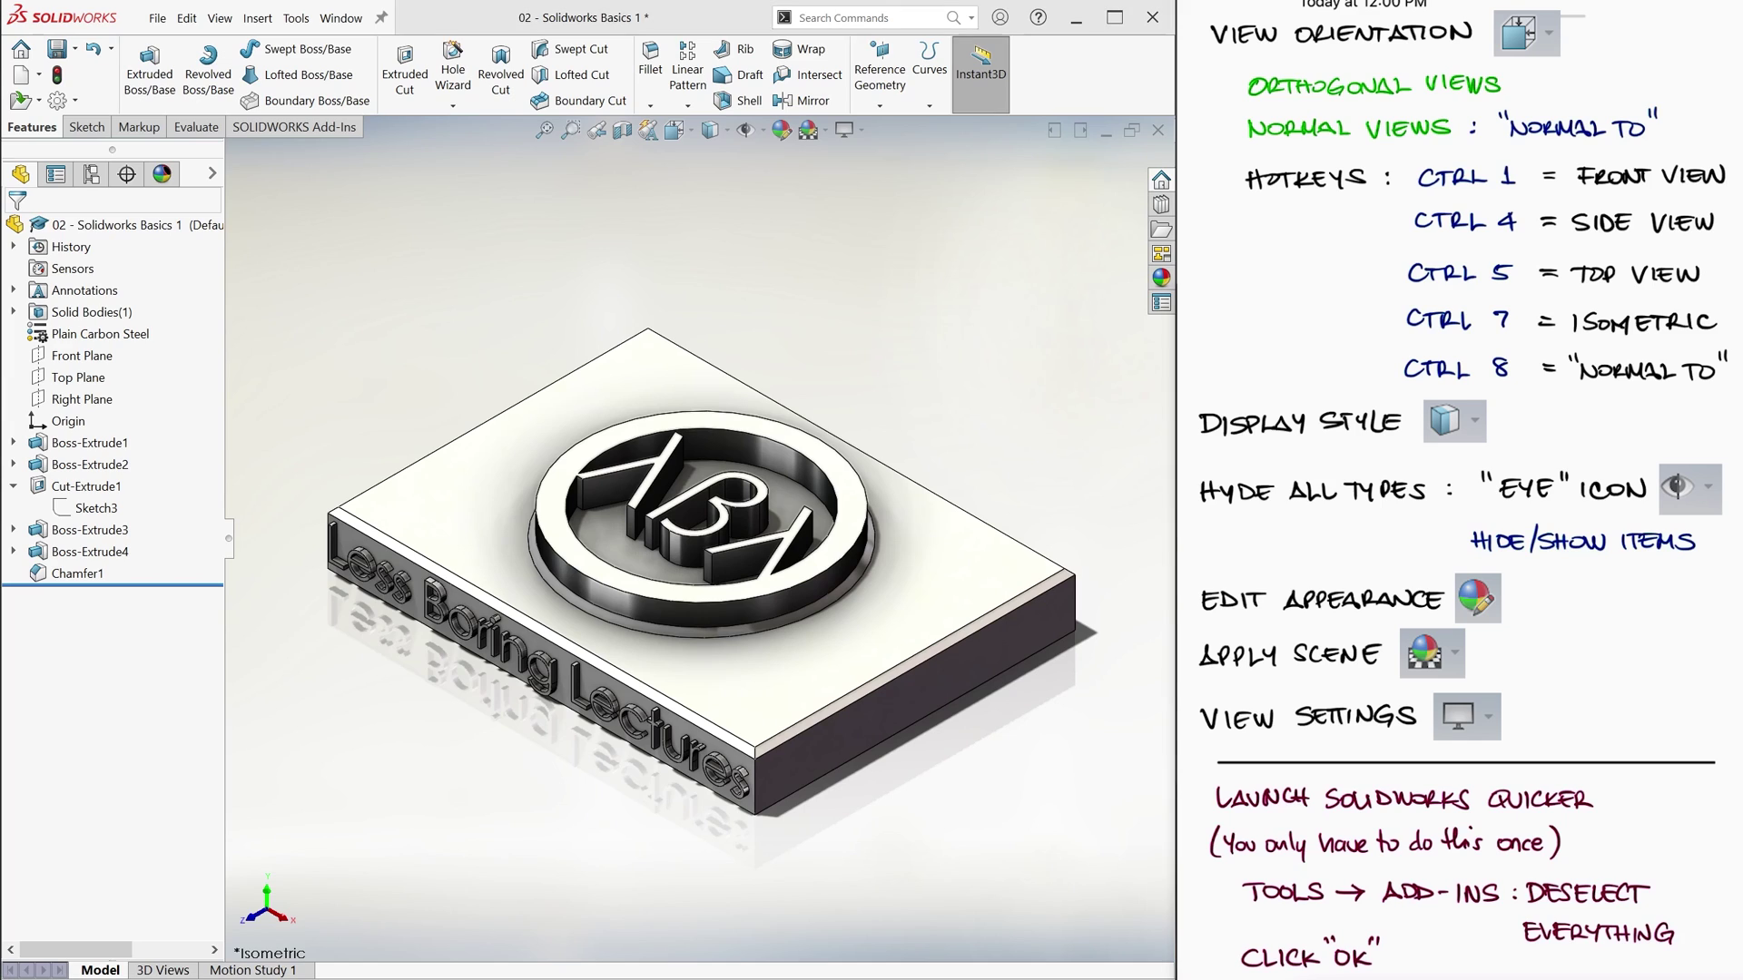
scroll(1461, 490, down, 10)
drag(1210, 254, 1696, 253)
drag(1216, 292, 1362, 311)
mouse_move(1225, 354)
mouse_down()
mouse_move(1394, 373)
mouse_move(1648, 351)
mouse_up()
drag(1636, 352, 1635, 370)
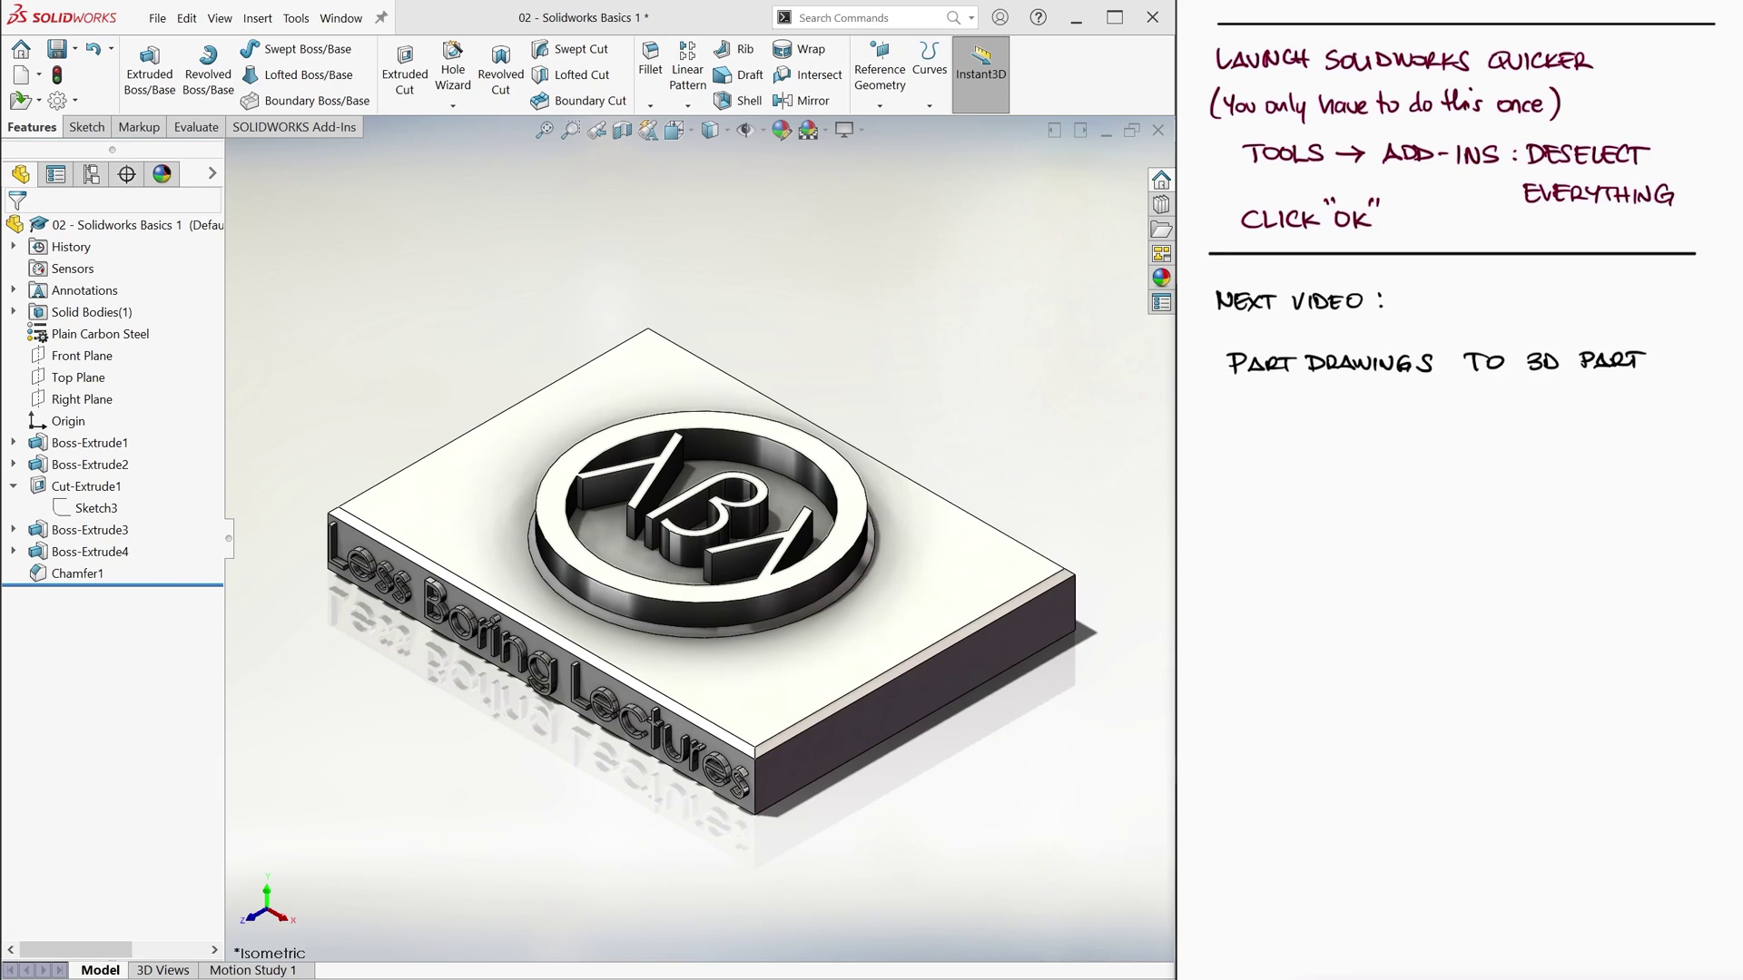
mouse_move(1228, 415)
mouse_down()
mouse_move(1275, 434)
mouse_move(1598, 428)
mouse_up()
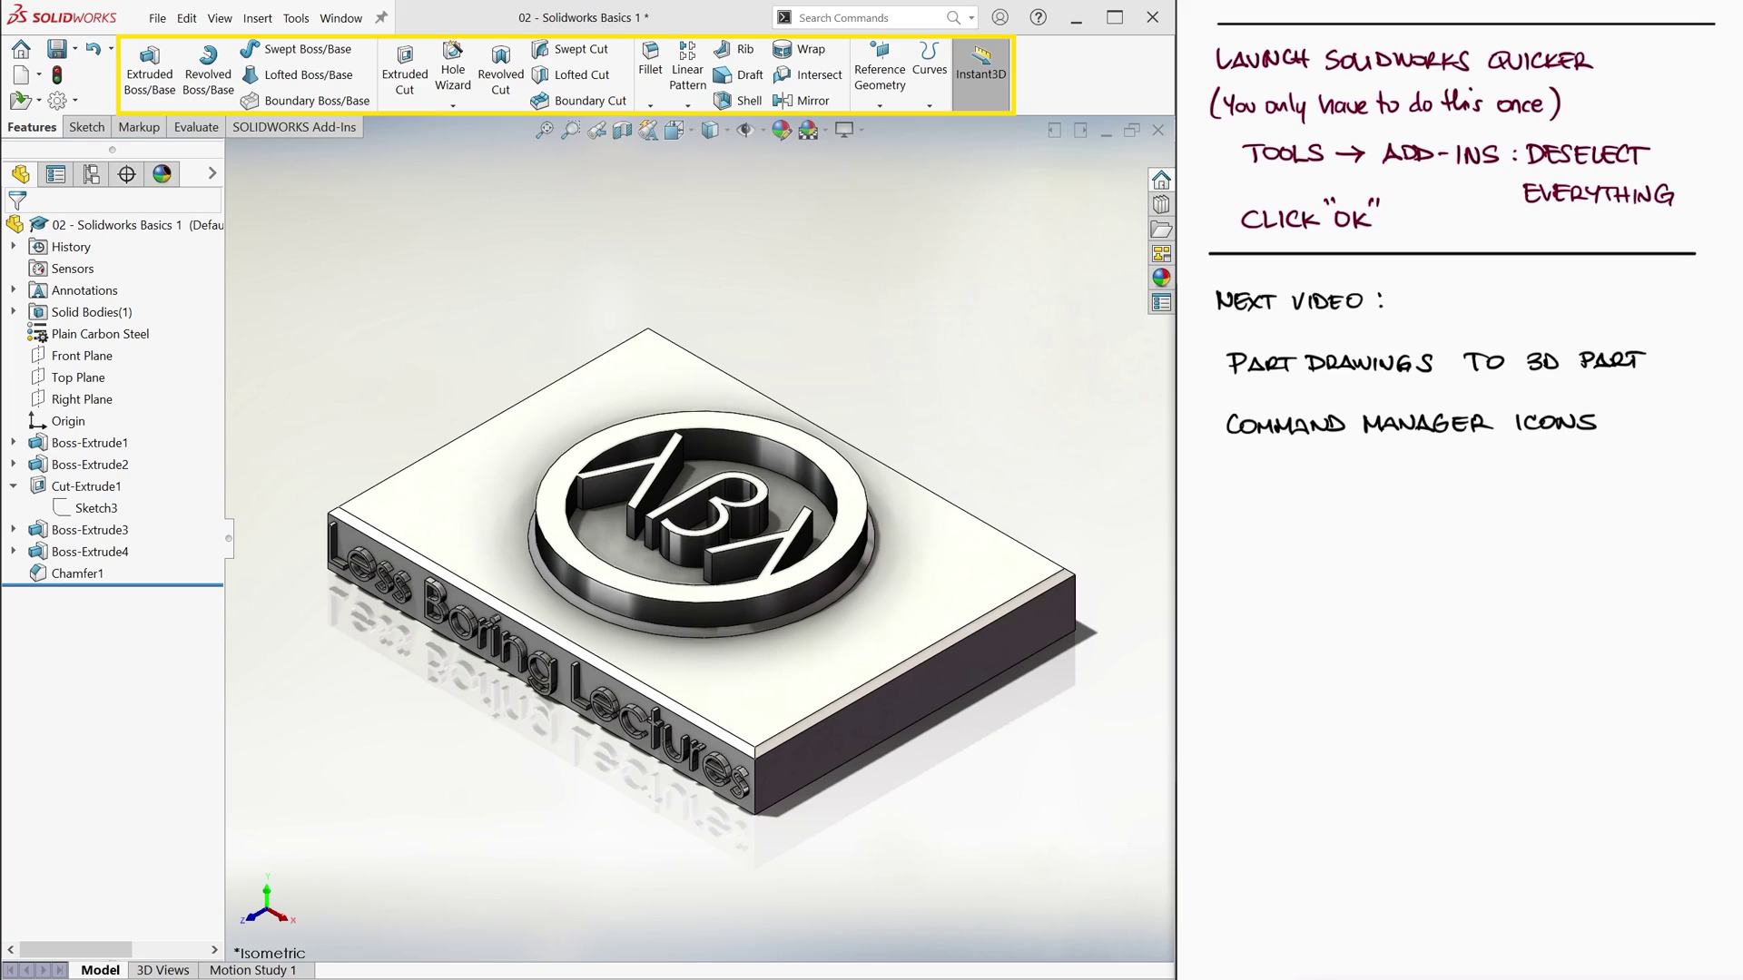
drag(1293, 470, 1528, 491)
drag(1291, 522, 1582, 540)
mouse_move(1449, 565)
mouse_down()
mouse_move(1444, 578)
mouse_move(1526, 590)
mouse_up()
drag(1539, 568, 1650, 593)
drag(1285, 617, 1484, 637)
mouse_move(1280, 675)
mouse_down()
mouse_move(1326, 698)
mouse_move(1421, 695)
mouse_up()
mouse_move(1277, 727)
mouse_down()
mouse_move(1326, 746)
mouse_move(1631, 744)
mouse_up()
drag(1277, 774, 1343, 798)
drag(1271, 814, 1533, 833)
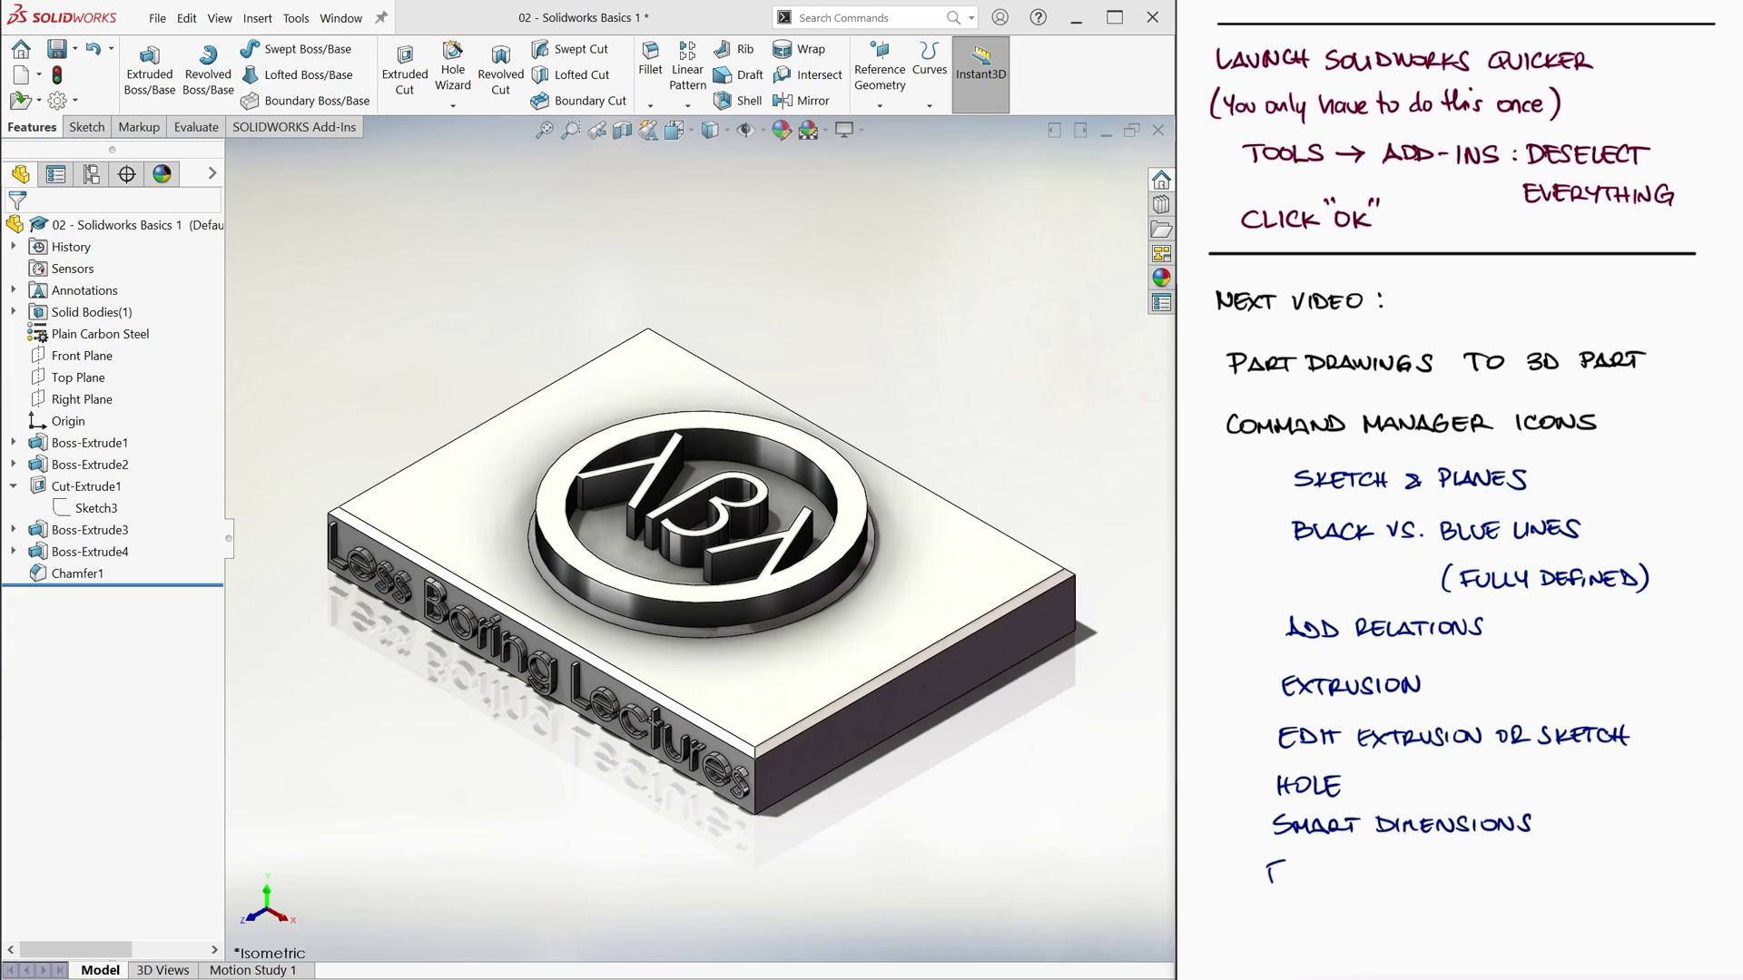